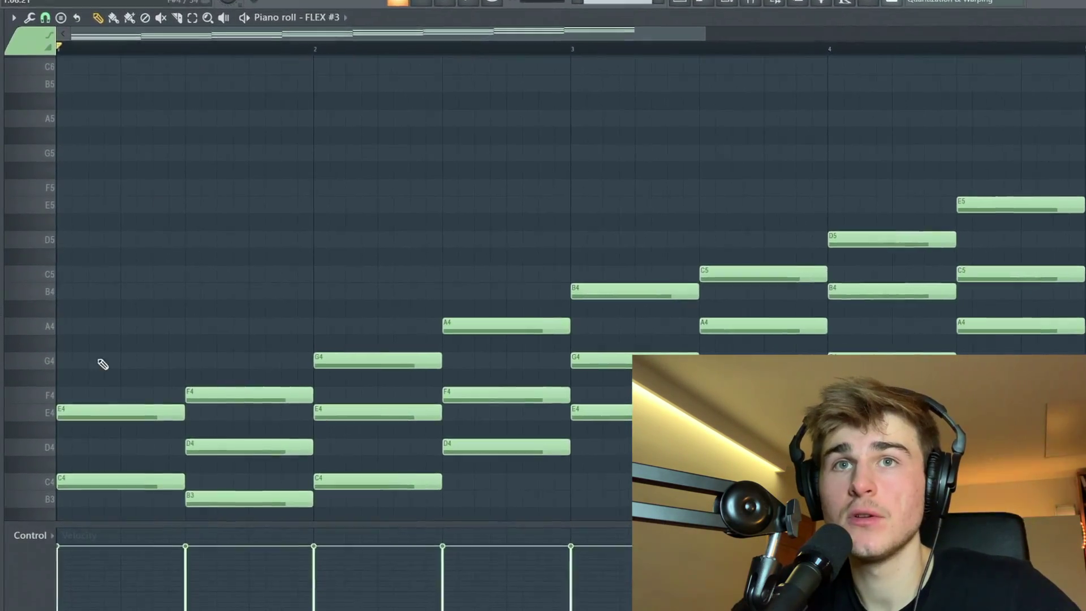
Sound the A natural minor scale on the piano keys one note at a time, from A4 up to A5.
{"action": "left_click", "coordinate": [48, 330]}
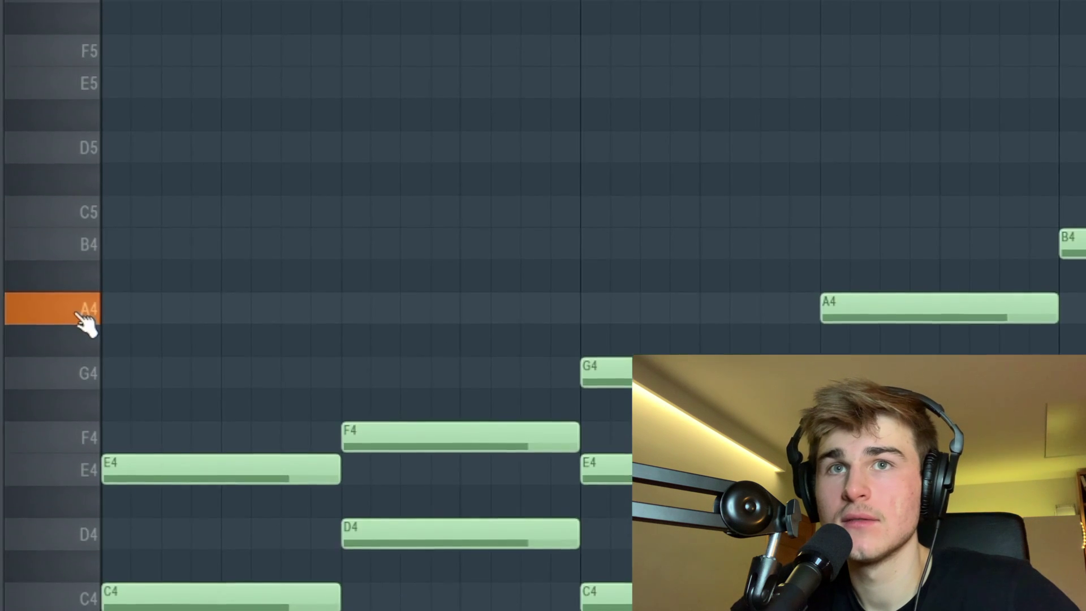
{"action": "left_click", "coordinate": [91, 250]}
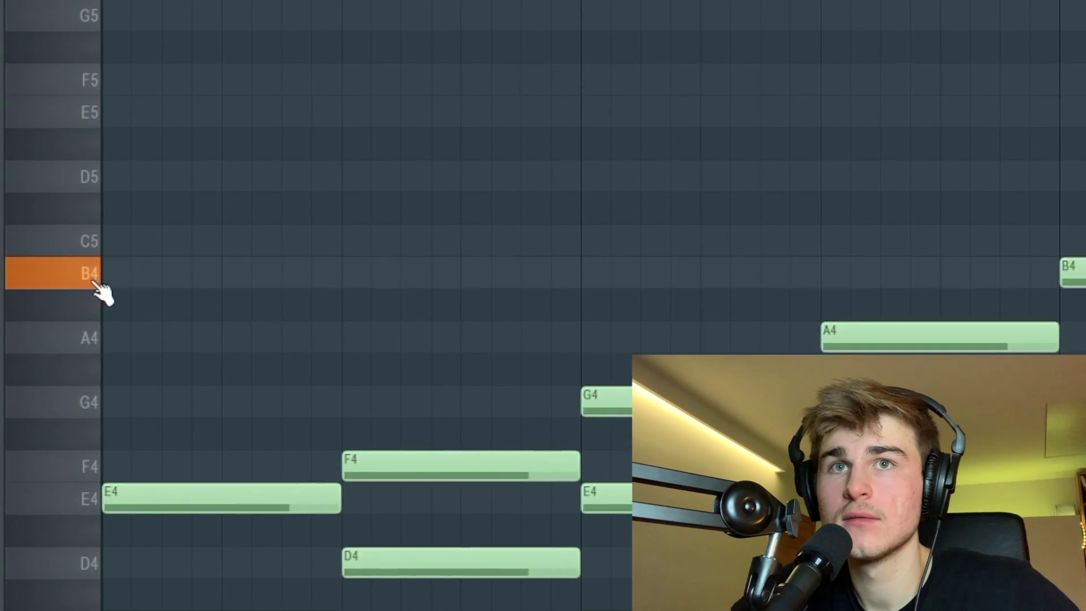
{"action": "left_click", "coordinate": [90, 218]}
{"action": "left_click", "coordinate": [93, 154]}
{"action": "left_click", "coordinate": [92, 283]}
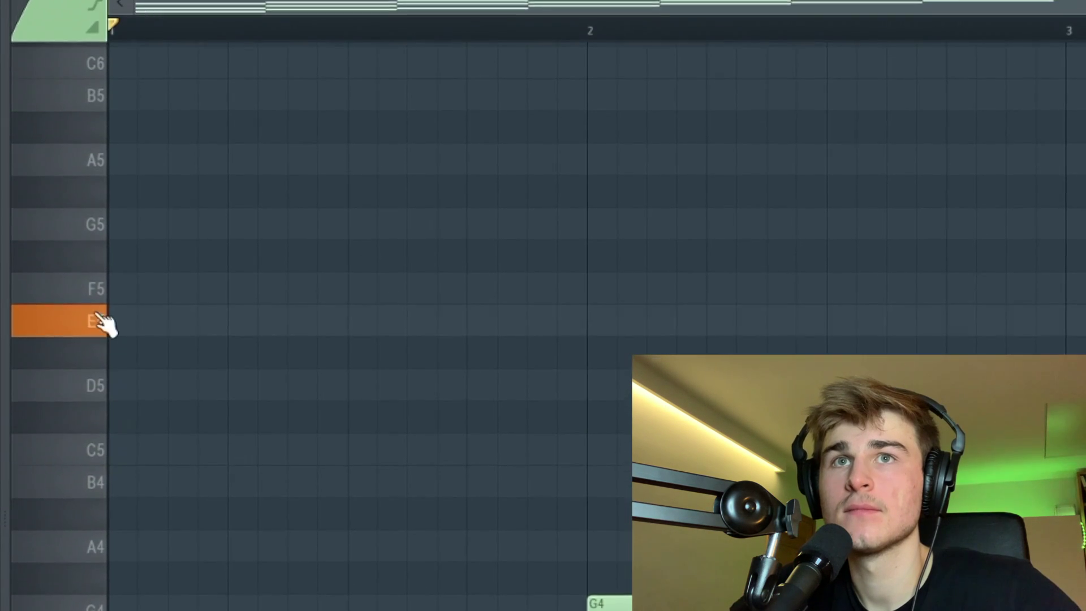
{"action": "left_click", "coordinate": [92, 252]}
{"action": "left_click", "coordinate": [93, 189]}
{"action": "left_click", "coordinate": [92, 127]}
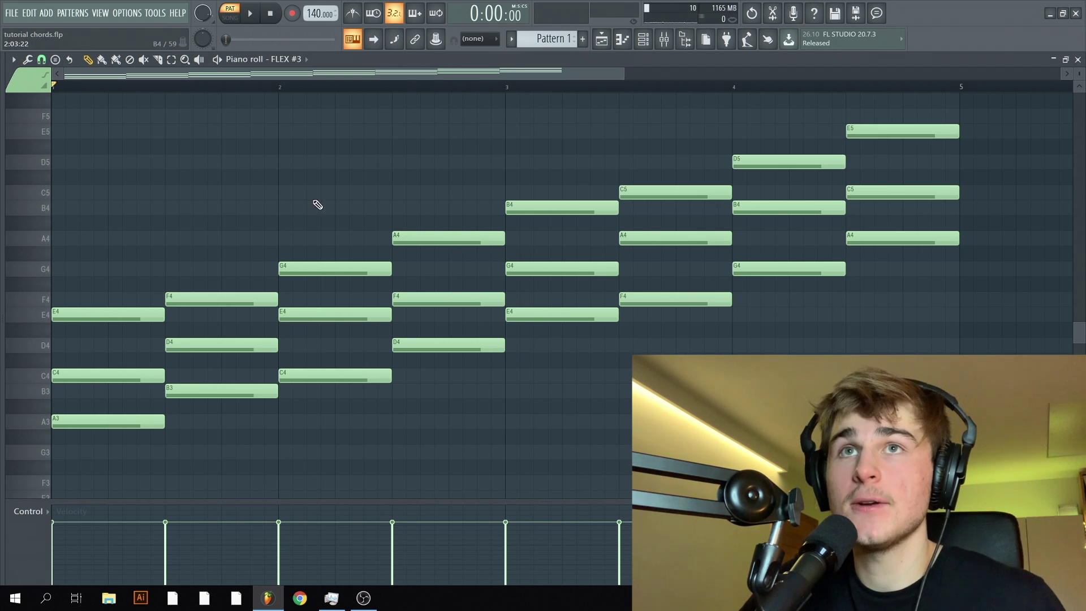
Play the pattern of rising triads, stop it, and sound the A4 root note on the keyboard.
{"action": "key", "text": "space"}
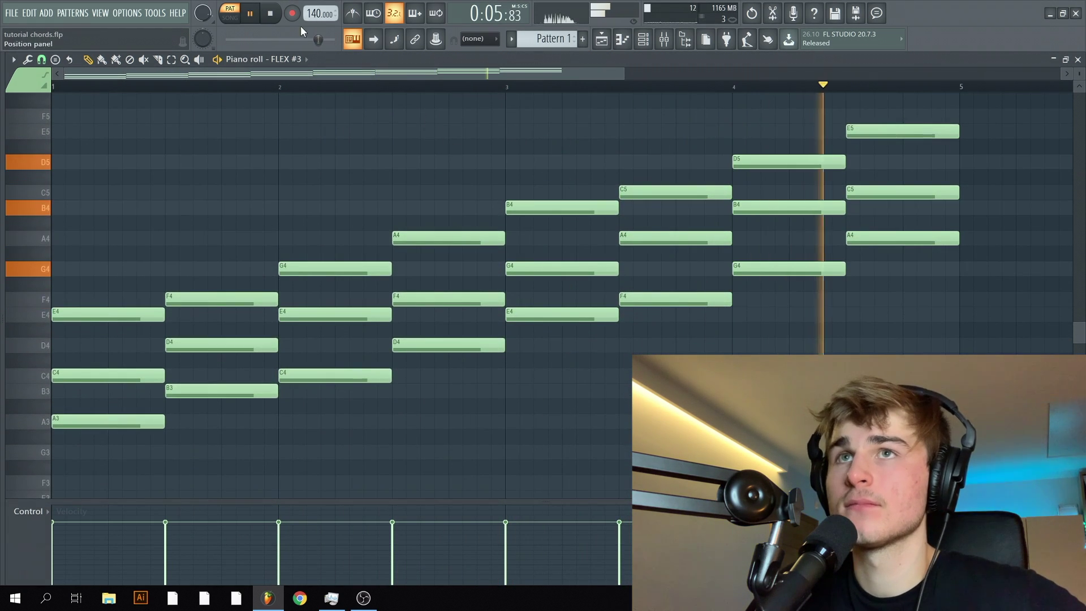
{"action": "left_click", "coordinate": [271, 15]}
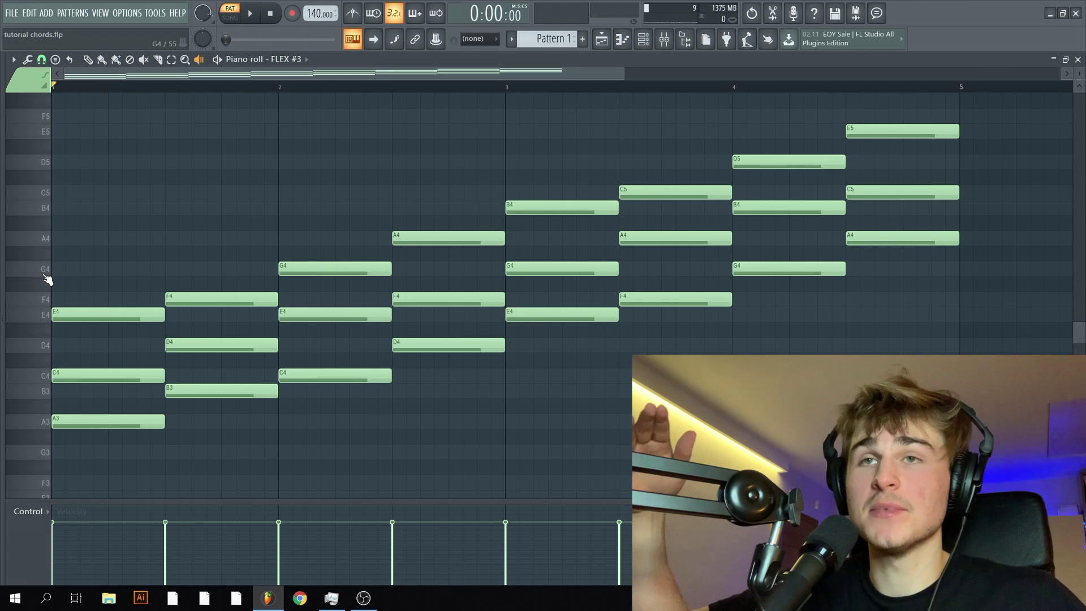
{"action": "scroll", "coordinate": [46, 385], "scroll_direction": "up", "scroll_amount": 3}
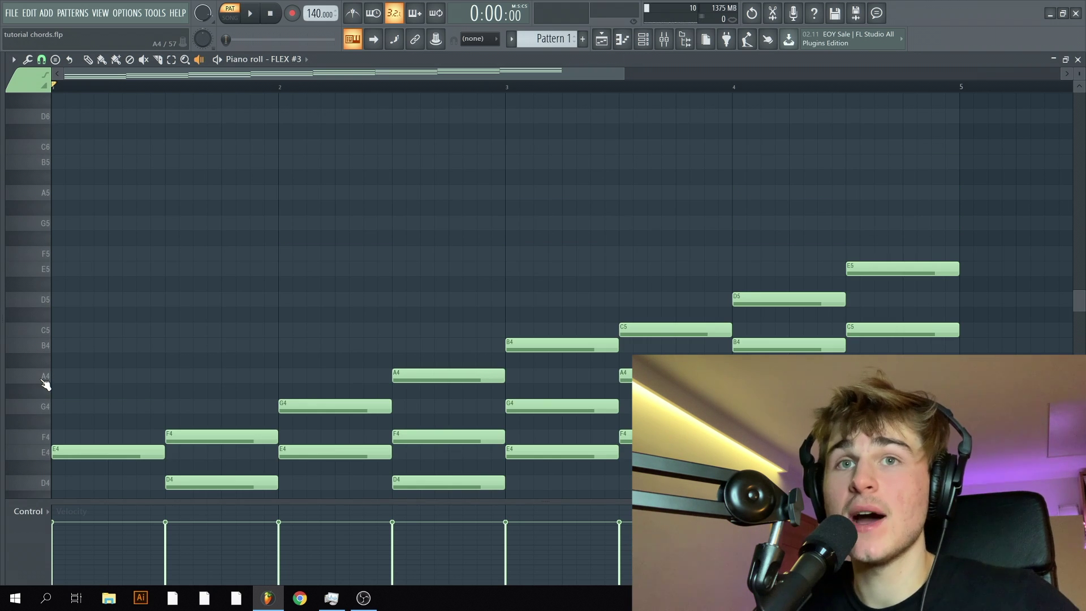
{"action": "left_click", "coordinate": [46, 385]}
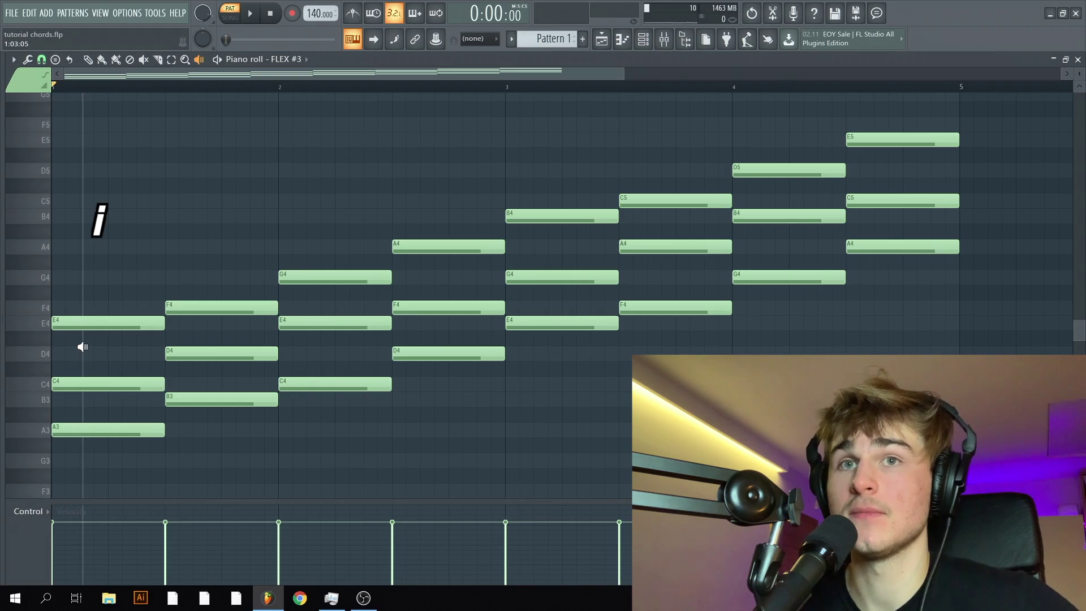
Audition the first and second triads separately, and sound the F4 note at the top of the second one.
{"action": "left_click", "coordinate": [83, 346]}
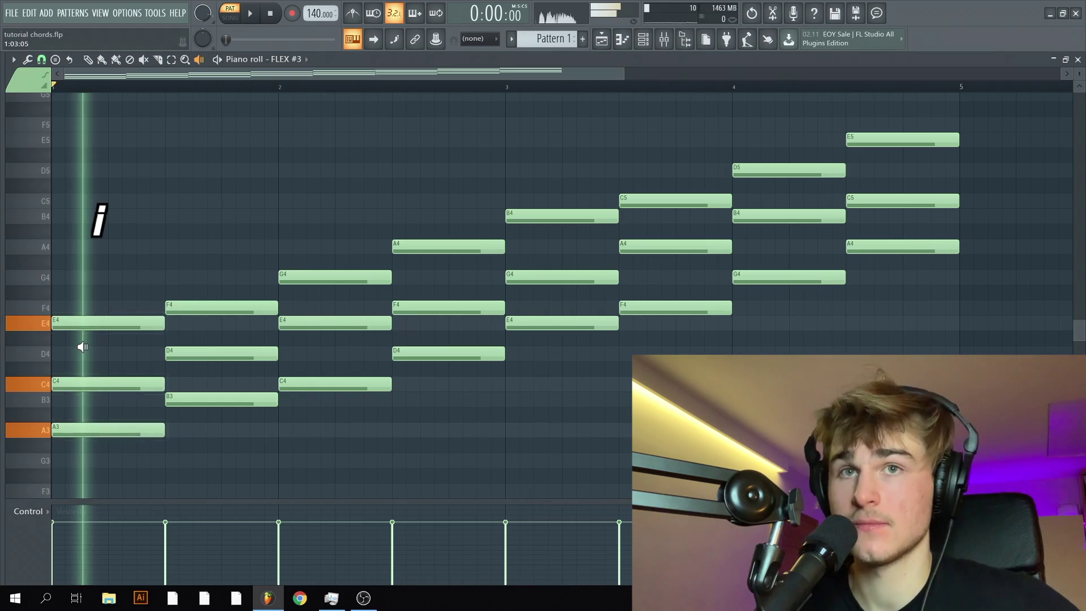
{"action": "left_click", "coordinate": [206, 332]}
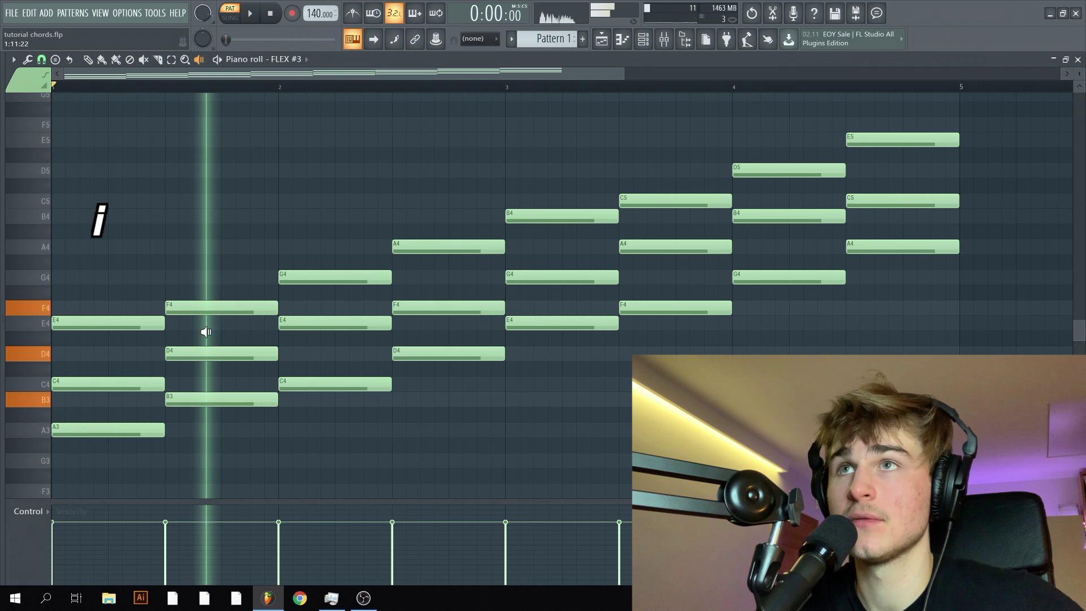
{"action": "key", "text": "p"}
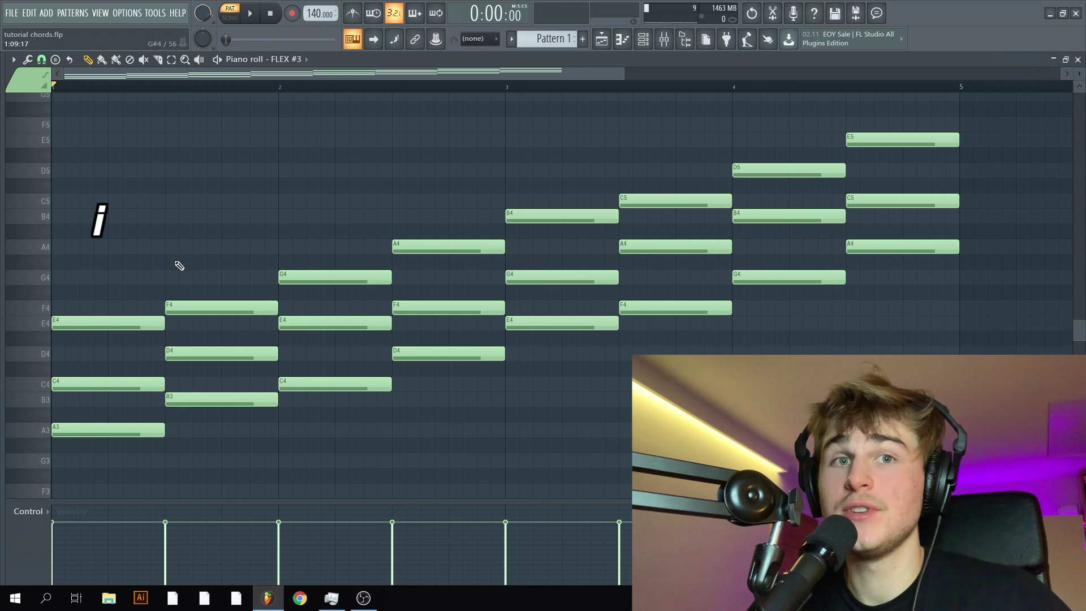
{"action": "mouse_move", "coordinate": [187, 310]}
{"action": "left_mouse_down"}
{"action": "mouse_move", "coordinate": [187, 295]}
{"action": "mouse_move", "coordinate": [199, 308]}
{"action": "left_mouse_up"}
{"action": "left_click", "coordinate": [224, 274]}
{"action": "key", "text": "p"}
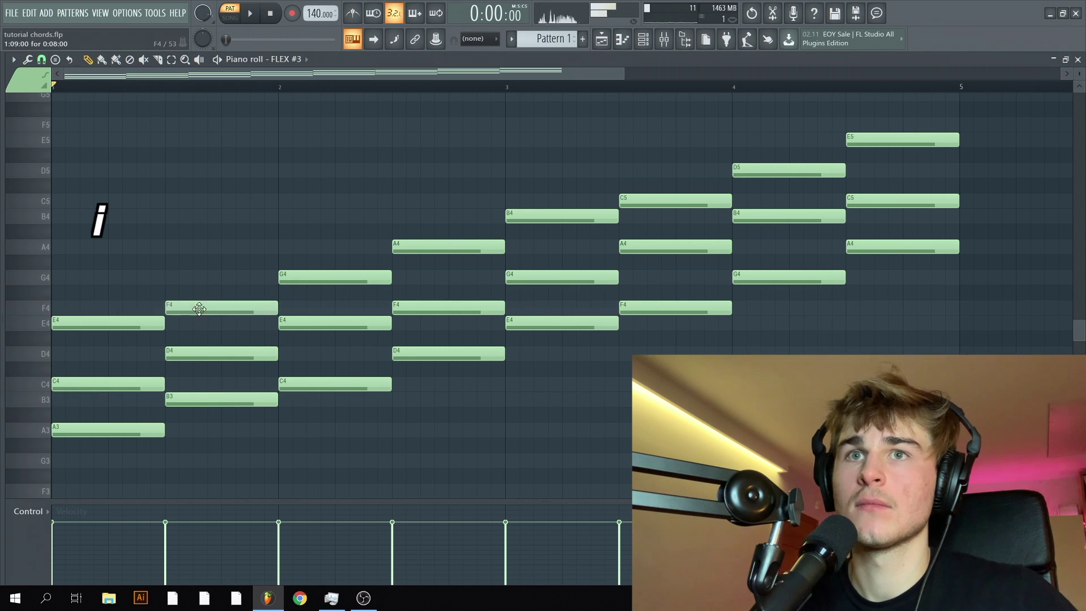
{"action": "left_click", "coordinate": [218, 277]}
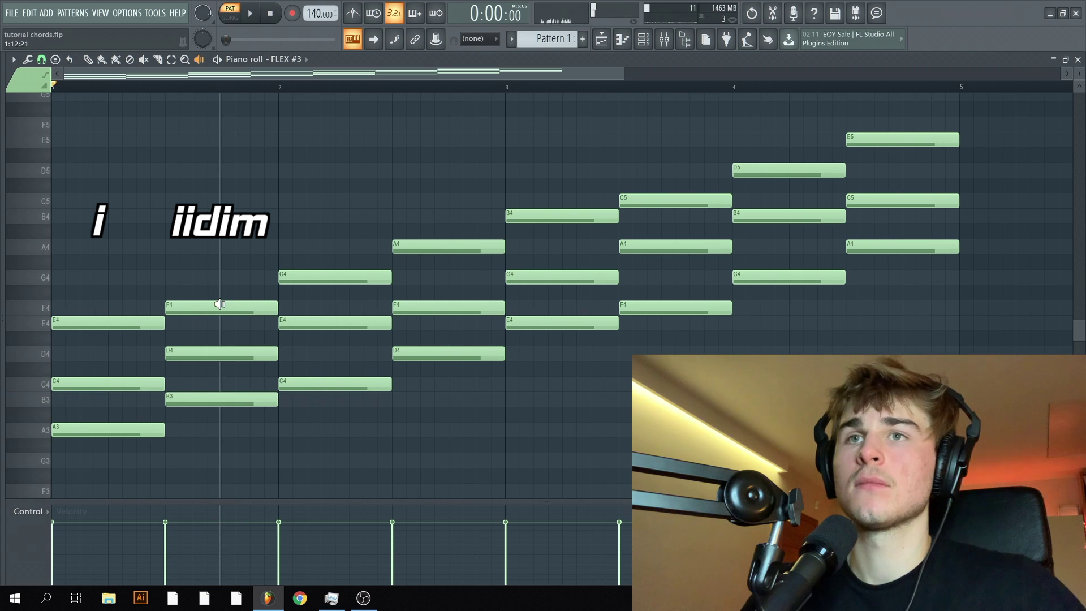
Audition the third to eighth triads one after another in ascending order.
{"action": "left_click", "coordinate": [306, 264]}
{"action": "left_click", "coordinate": [422, 245]}
{"action": "left_click", "coordinate": [561, 238]}
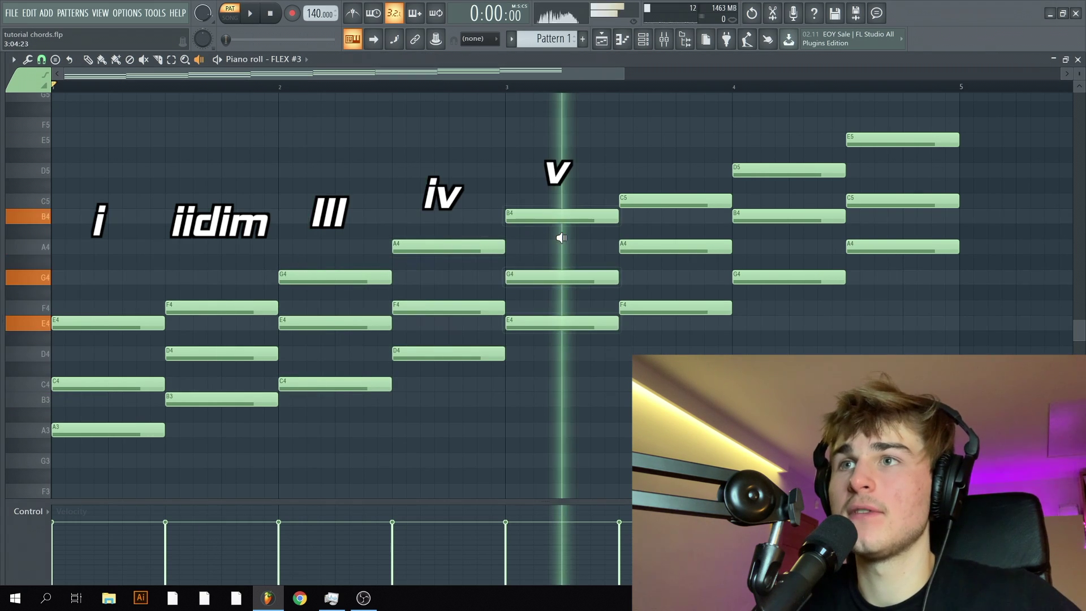
{"action": "left_click", "coordinate": [639, 220]}
{"action": "left_click", "coordinate": [800, 216]}
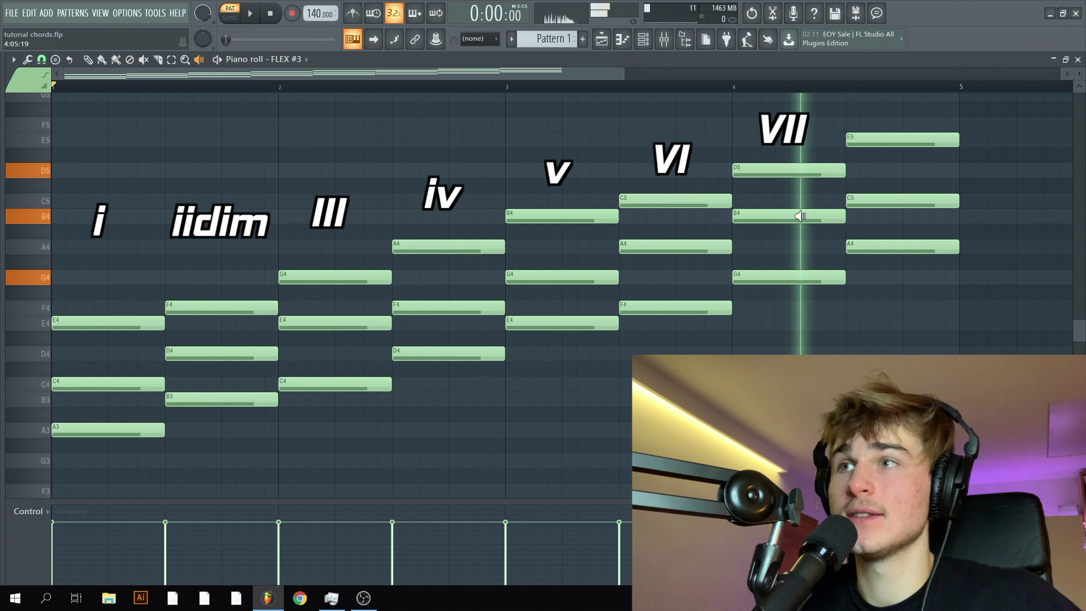
{"action": "left_click", "coordinate": [891, 216]}
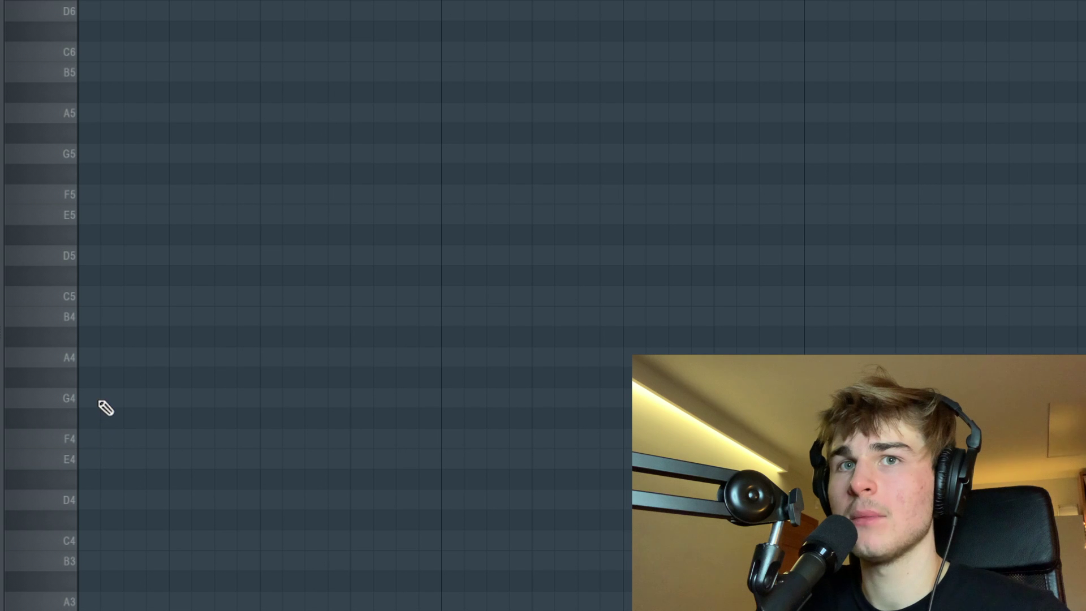
{"action": "left_click_drag", "start_coordinate": [116, 450], "coordinate": [59, 440]}
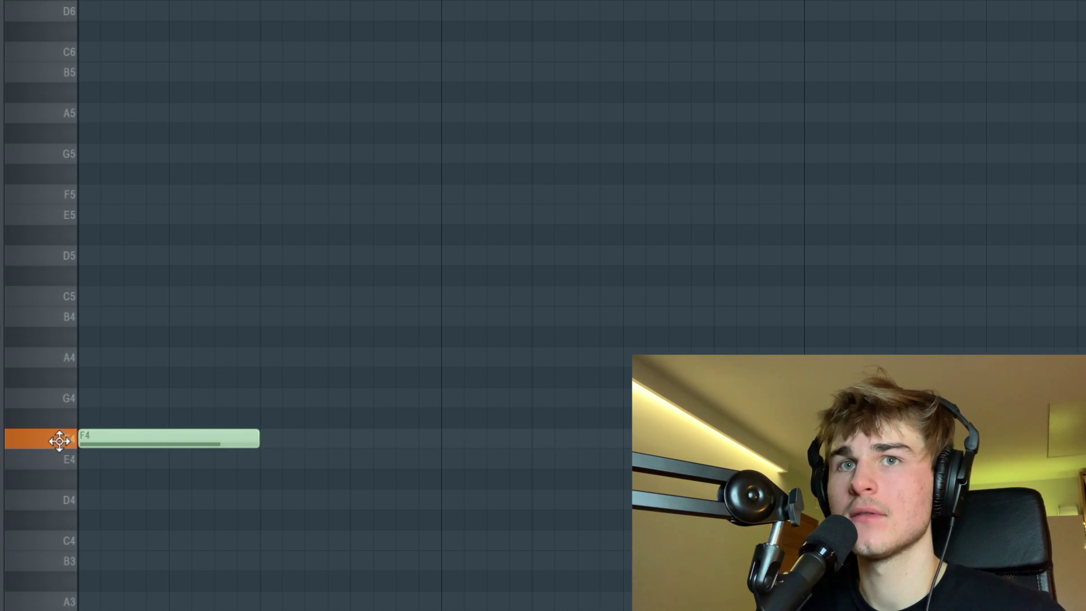
{"action": "right_click", "coordinate": [128, 444]}
{"action": "left_click", "coordinate": [87, 397]}
{"action": "left_click_drag", "start_coordinate": [135, 406], "coordinate": [88, 353]}
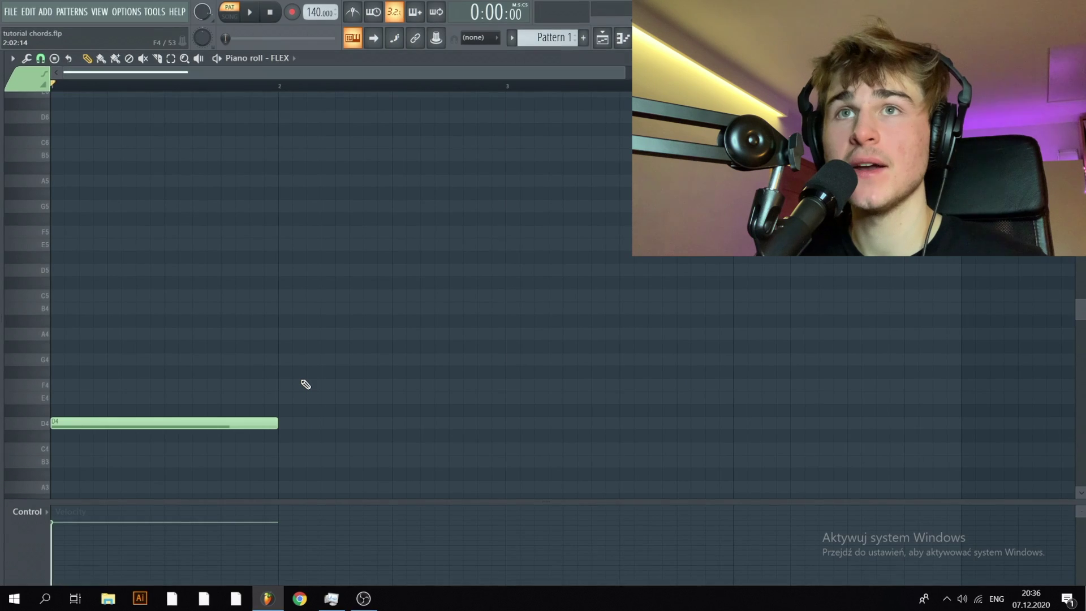
Play the opening D4, add E4 at bar 2 and F4 half a bar after it, and shorten E4 to end where F4 starts.
{"action": "key", "text": "space"}
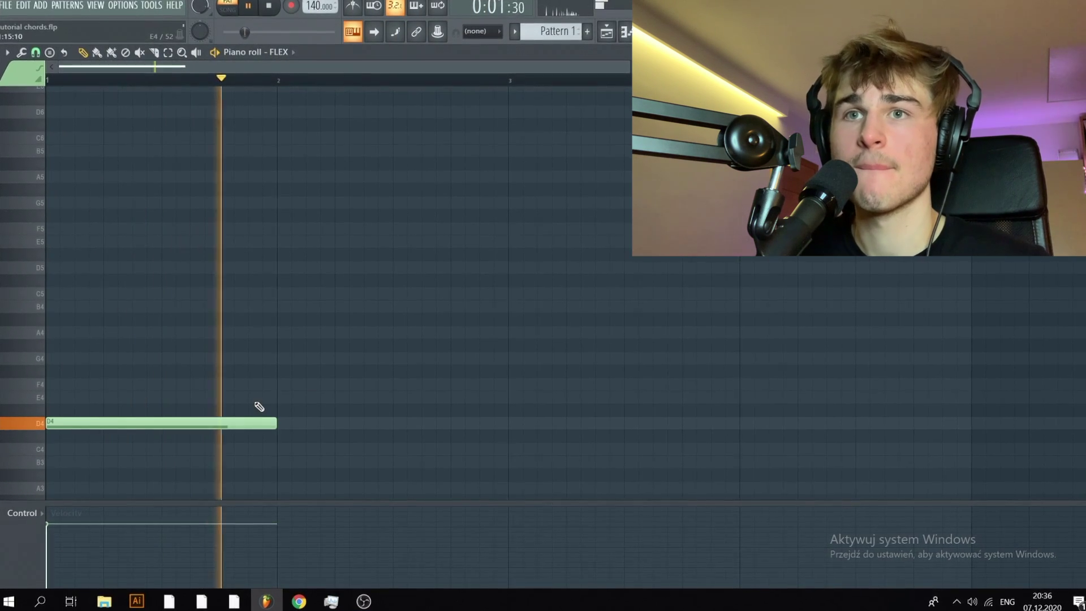
{"action": "key", "text": "space"}
{"action": "left_click", "coordinate": [282, 396]}
{"action": "left_click", "coordinate": [392, 384]}
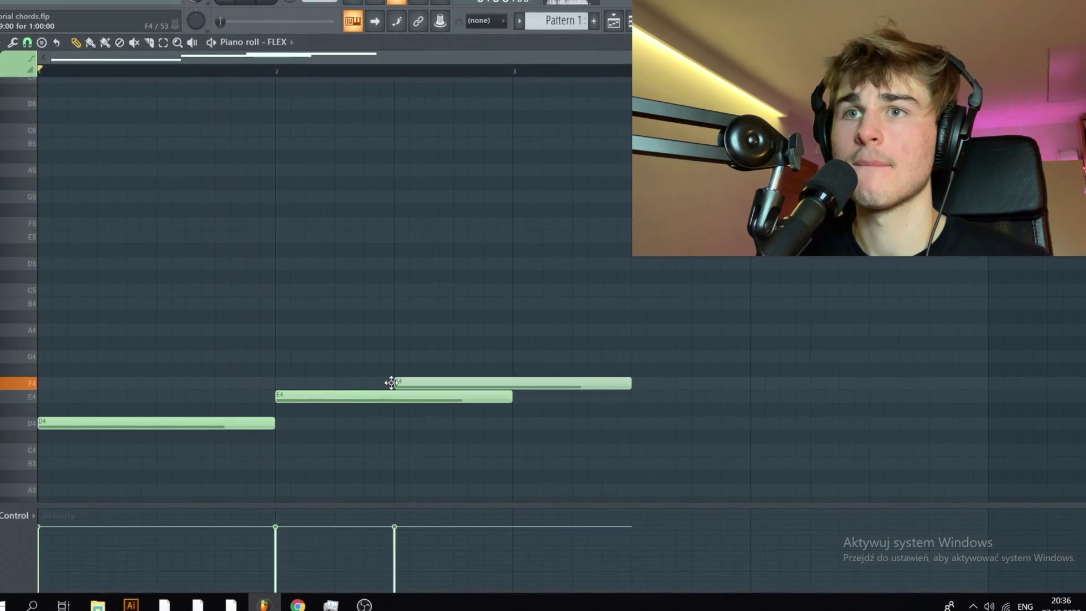
{"action": "key", "text": "space"}
{"action": "left_click_drag", "start_coordinate": [511, 396], "coordinate": [394, 397]}
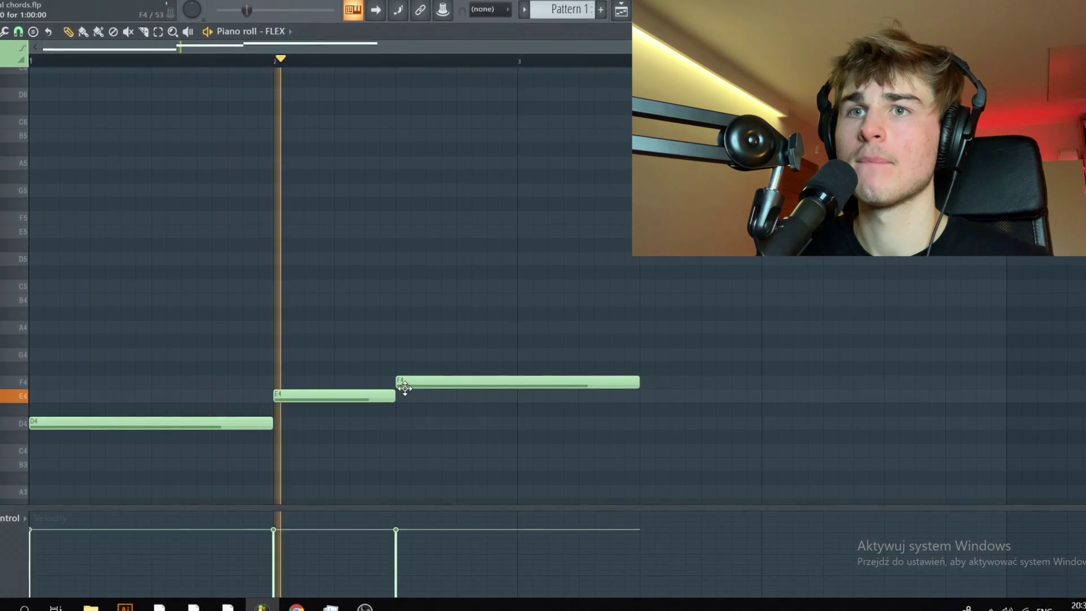
Move F4 and E4 earlier and trim the notes so D4, E4 and F4 run end to end, checking the rhythm by playback.
{"action": "key", "text": "space"}
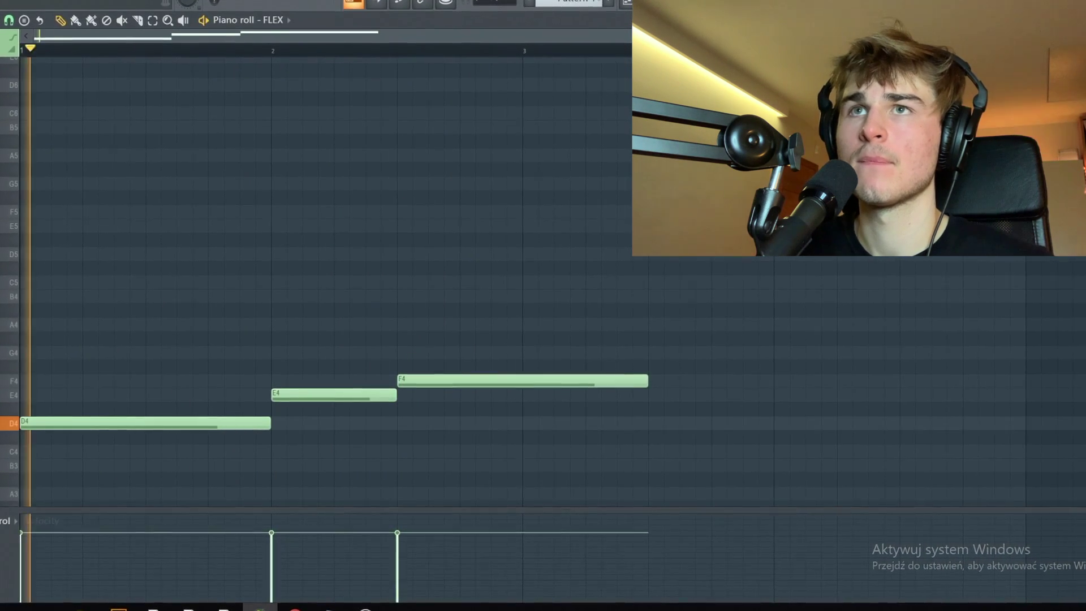
{"action": "key", "text": "space"}
{"action": "left_click_drag", "start_coordinate": [423, 381], "coordinate": [383, 380]}
{"action": "key", "text": "space"}
{"action": "key", "text": "space"}
{"action": "key", "text": "space"}
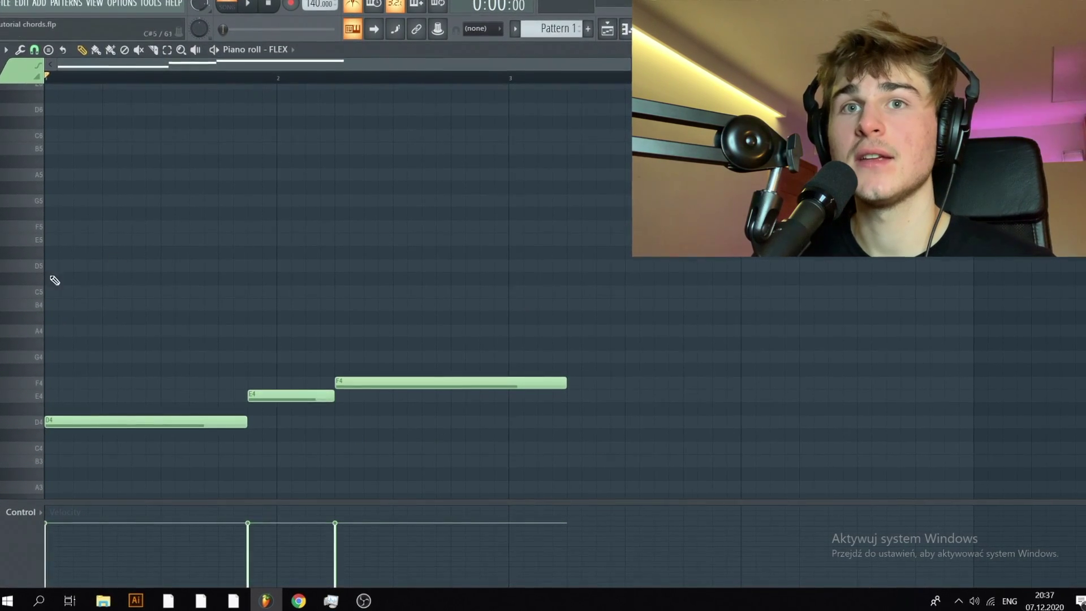
Trim F4 to end at bar 3 while the pattern plays, and add a second F4 starting there.
{"action": "key", "text": "space"}
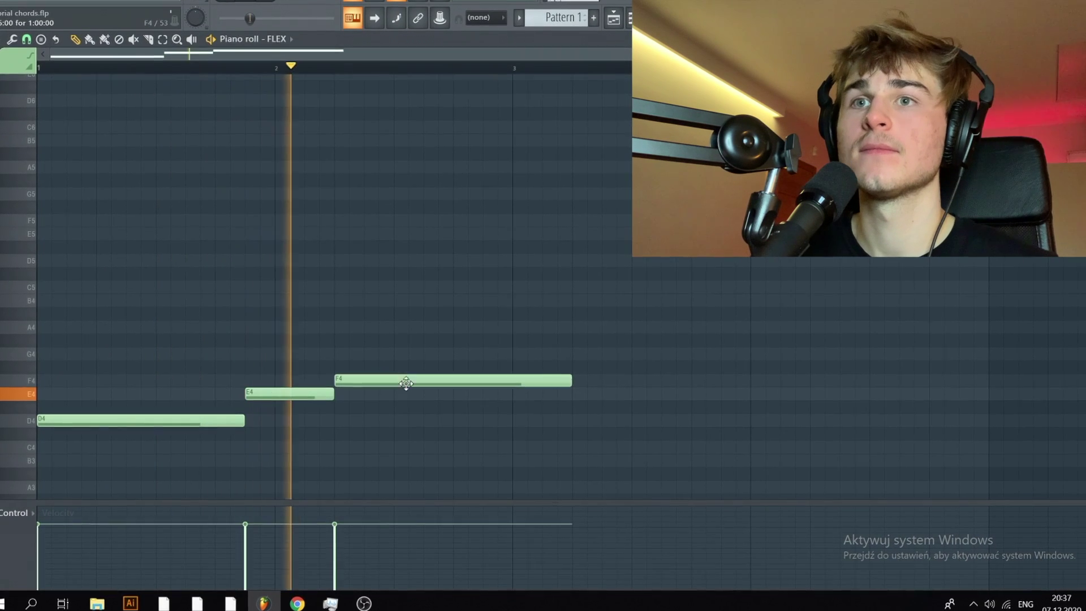
{"action": "left_click_drag", "start_coordinate": [571, 380], "coordinate": [514, 399]}
{"action": "left_click", "coordinate": [521, 379]}
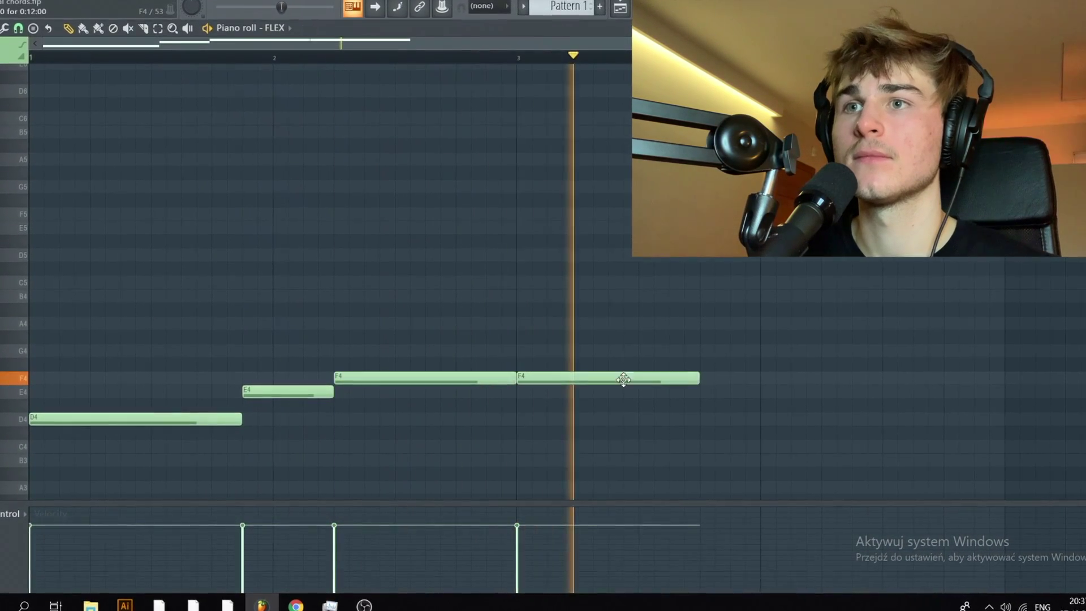
Add E4 and D4 after the second F4, extend that F4 to reach E4, and shorten E4 to end where D4 starts.
{"action": "left_click", "coordinate": [732, 391]}
{"action": "left_click", "coordinate": [827, 416]}
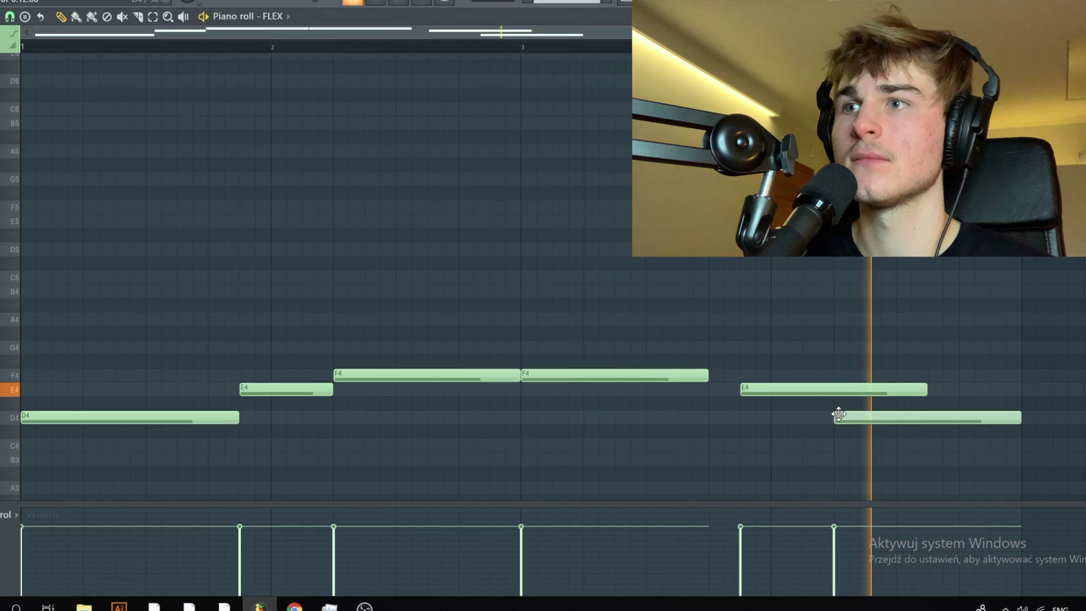
{"action": "left_click_drag", "start_coordinate": [714, 378], "coordinate": [740, 377]}
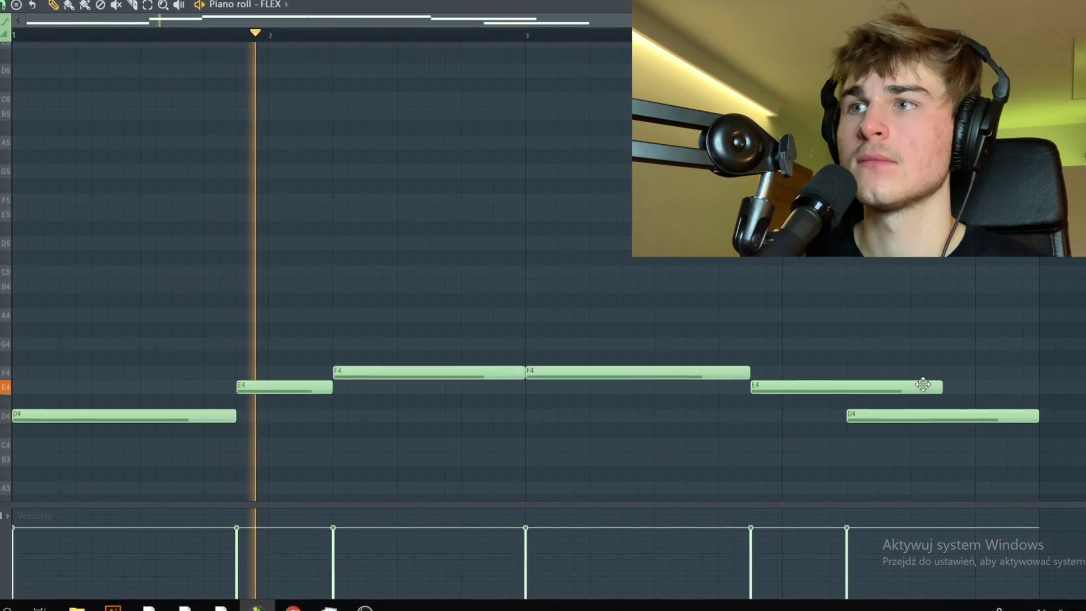
{"action": "left_click_drag", "start_coordinate": [939, 386], "coordinate": [849, 390]}
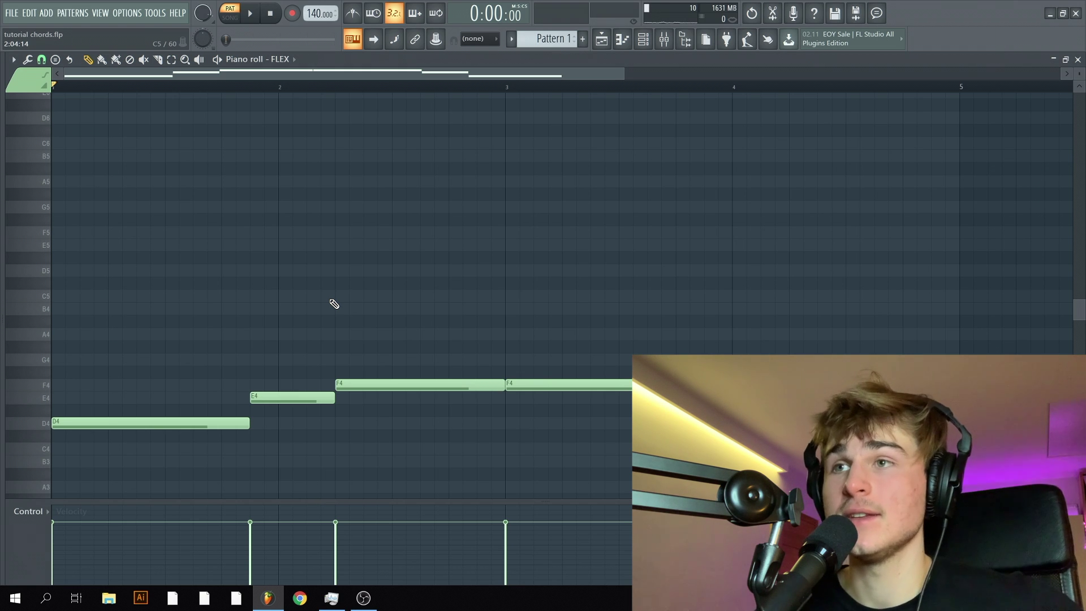
Look at the root note and scale choices for the piano roll's scale highlighting, and close them.
{"action": "key", "text": "alt+F8"}
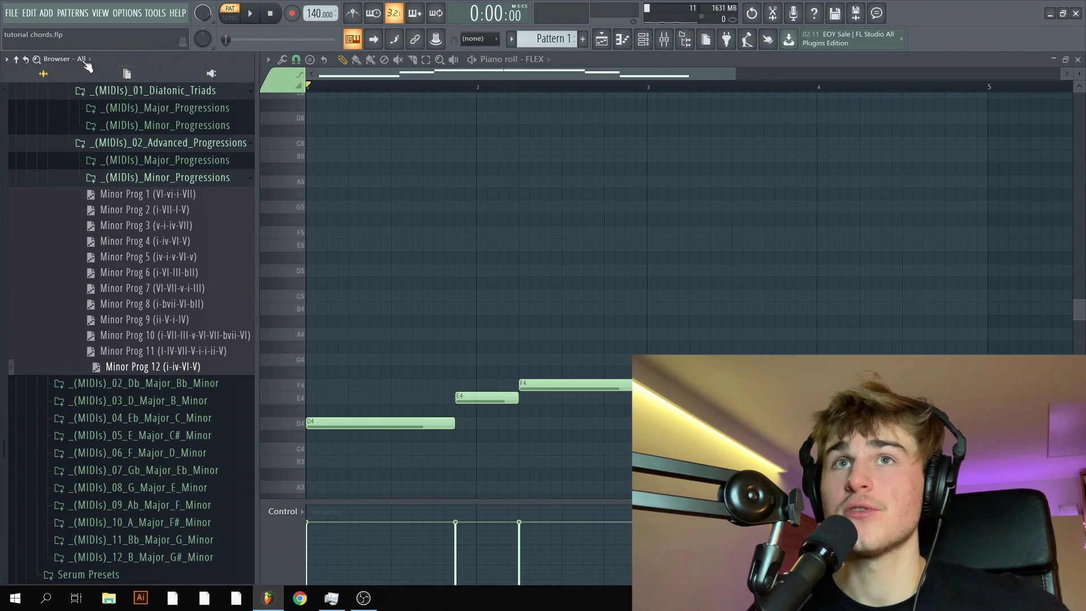
{"action": "key", "text": "alt+F8"}
{"action": "left_click", "coordinate": [13, 60]}
{"action": "mouse_move", "coordinate": [31, 128]}
{"action": "mouse_move", "coordinate": [127, 146]}
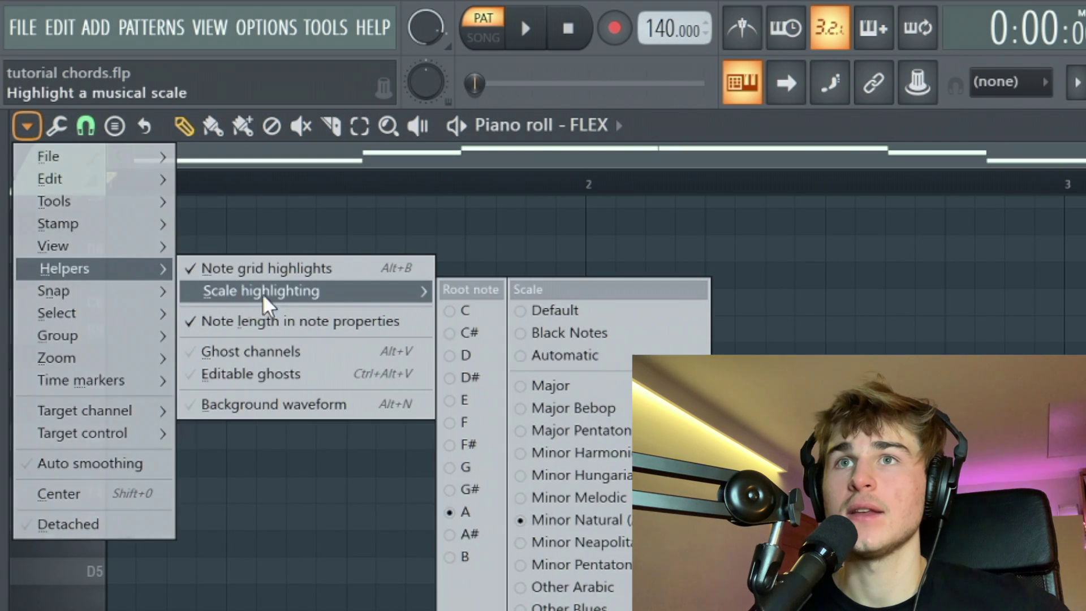
{"action": "left_click", "coordinate": [900, 491]}
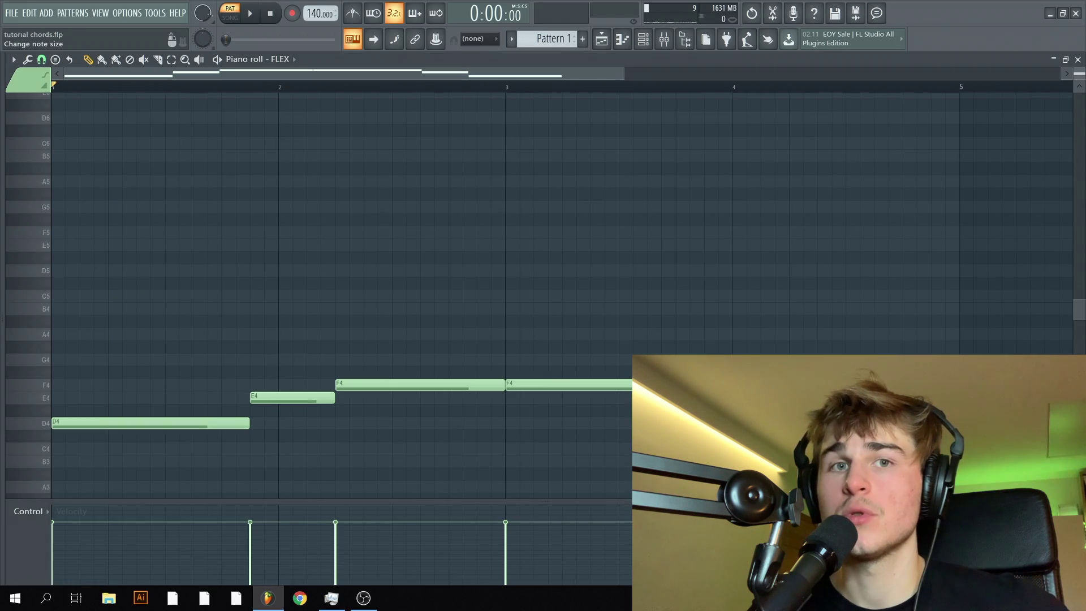
Stack F4 and A4 on the opening D4 at the same length to form a D minor triad.
{"action": "left_click_drag", "start_coordinate": [1079, 73], "coordinate": [1079, 57]}
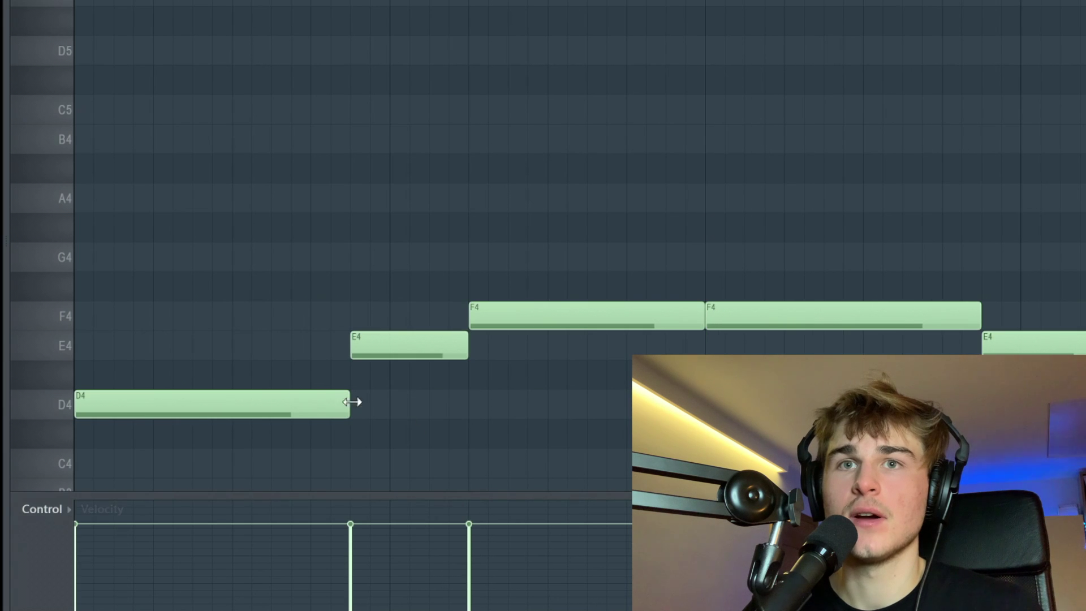
{"action": "left_click", "coordinate": [111, 324]}
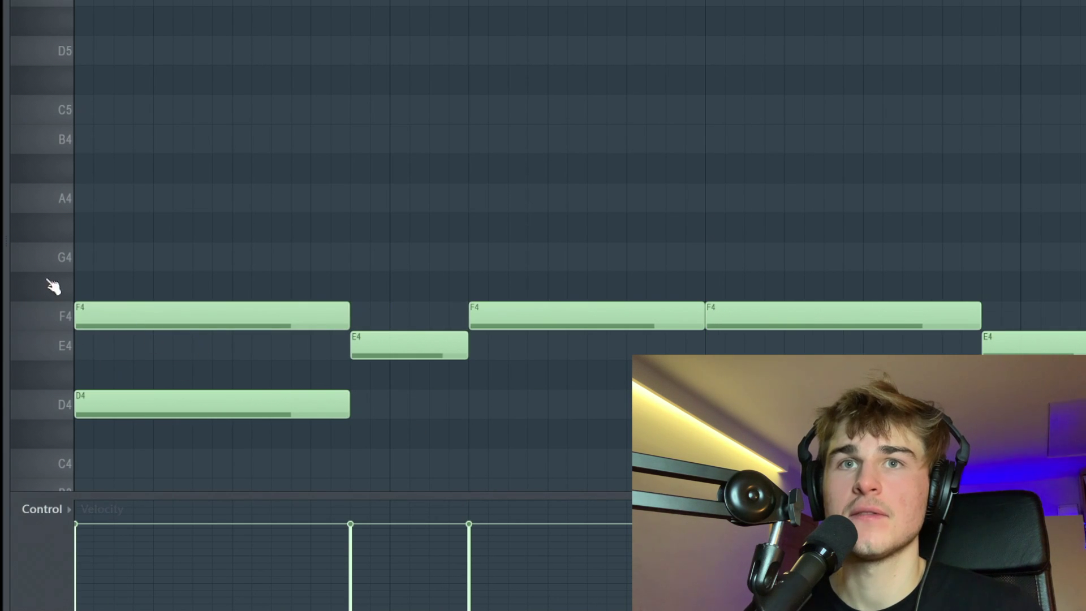
{"action": "left_click", "coordinate": [102, 207]}
{"action": "scroll", "coordinate": [453, 399], "scroll_direction": "up", "scroll_amount": 3}
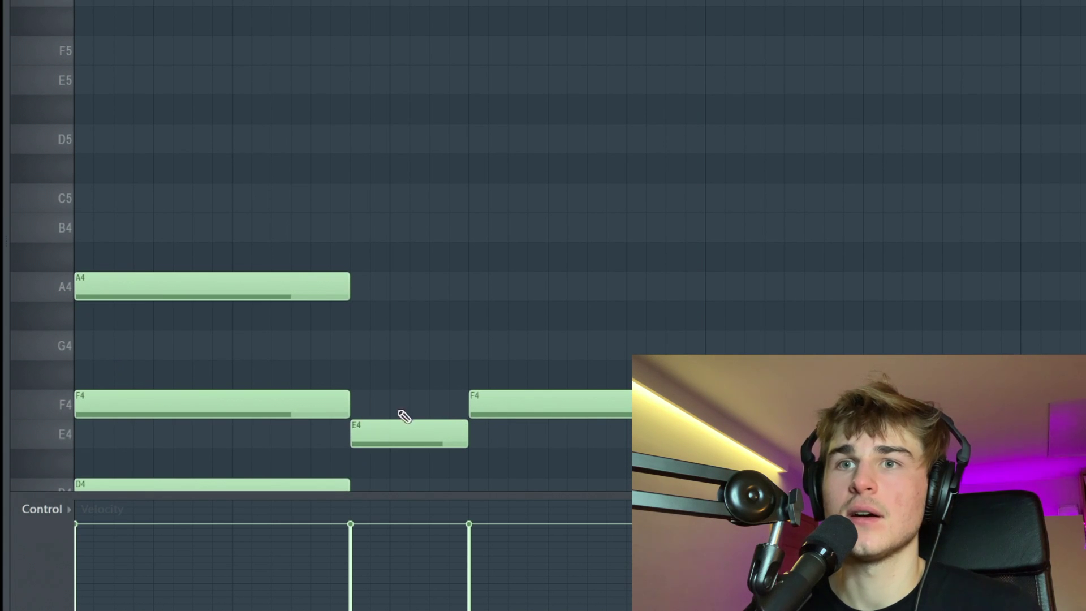
Build triads on the first E4 and F4 by adding G4 and B4, and A4 and C5, matching each root's length.
{"action": "left_click", "coordinate": [380, 344]}
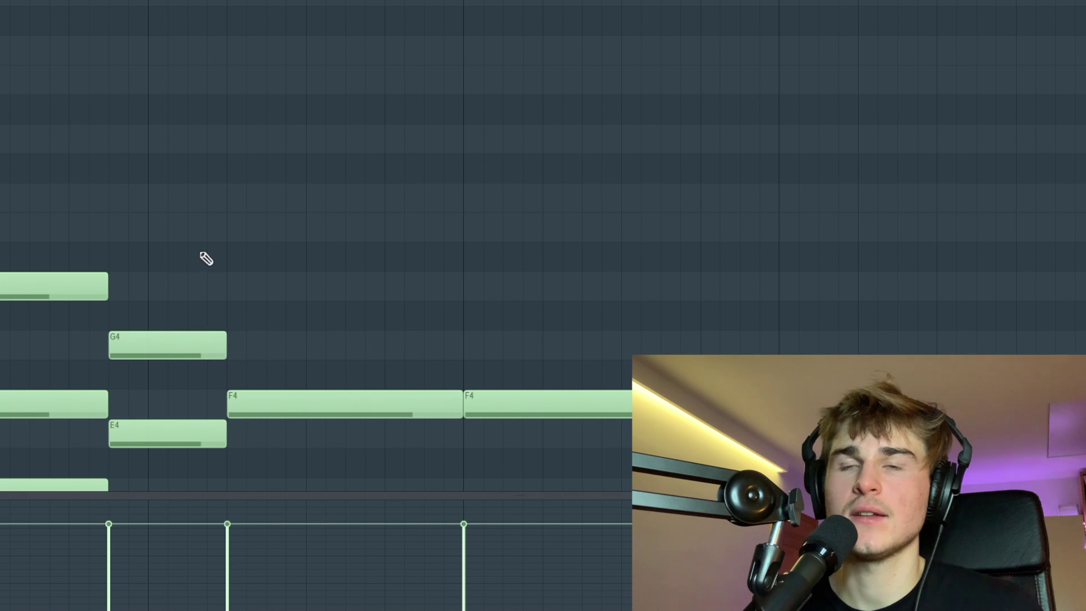
{"action": "left_click", "coordinate": [107, 227]}
{"action": "left_click", "coordinate": [237, 286]}
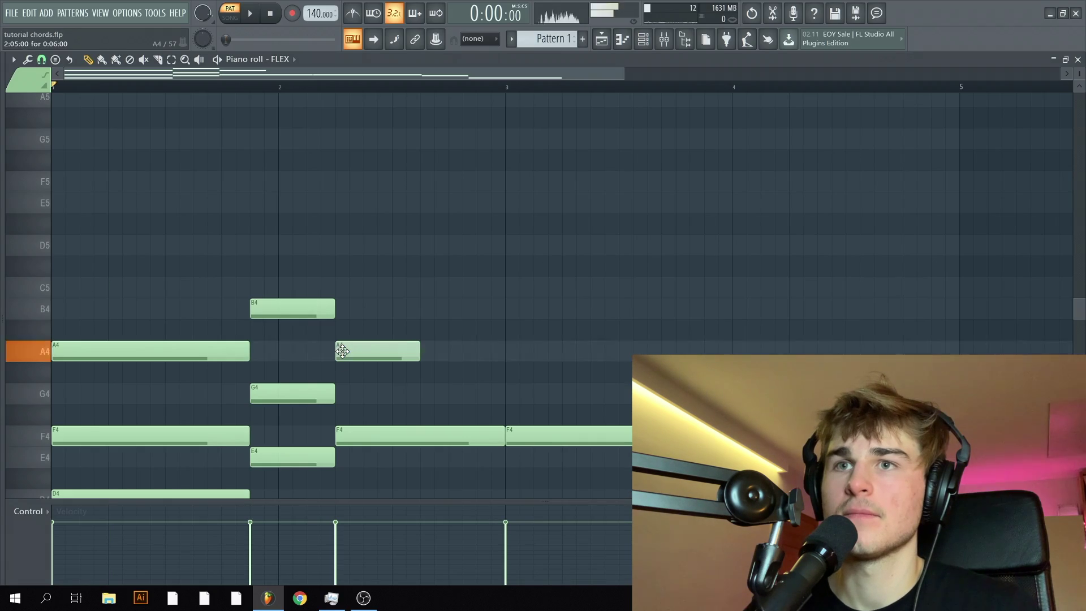
{"action": "left_click", "coordinate": [339, 287]}
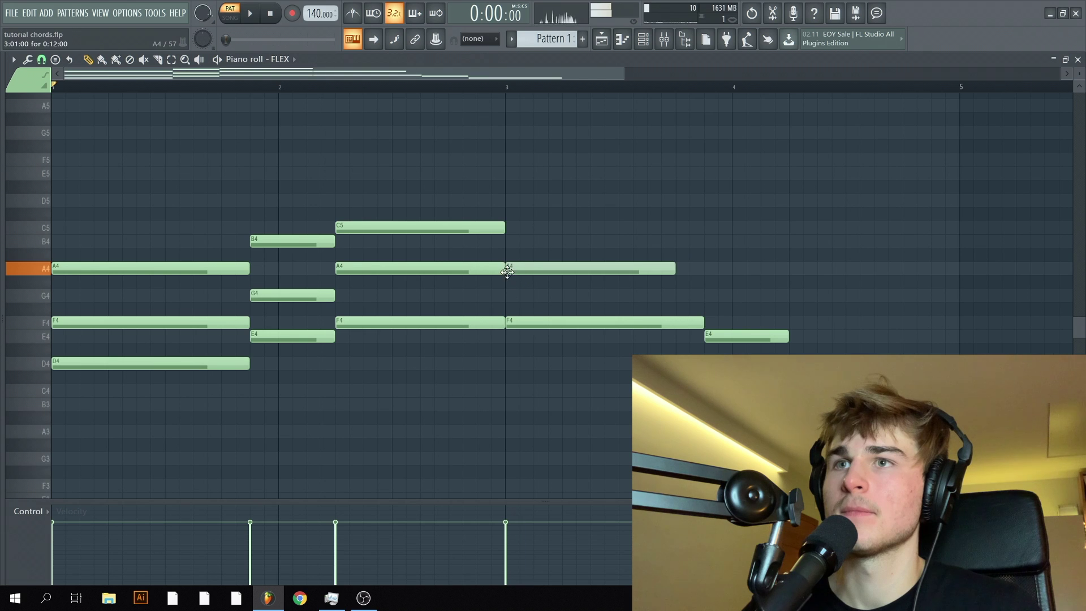
Add A4 and C5 over the second F4, and G4 and B4 over the second E4, matching each root's length.
{"action": "left_click", "coordinate": [510, 229]}
{"action": "left_click", "coordinate": [704, 296]}
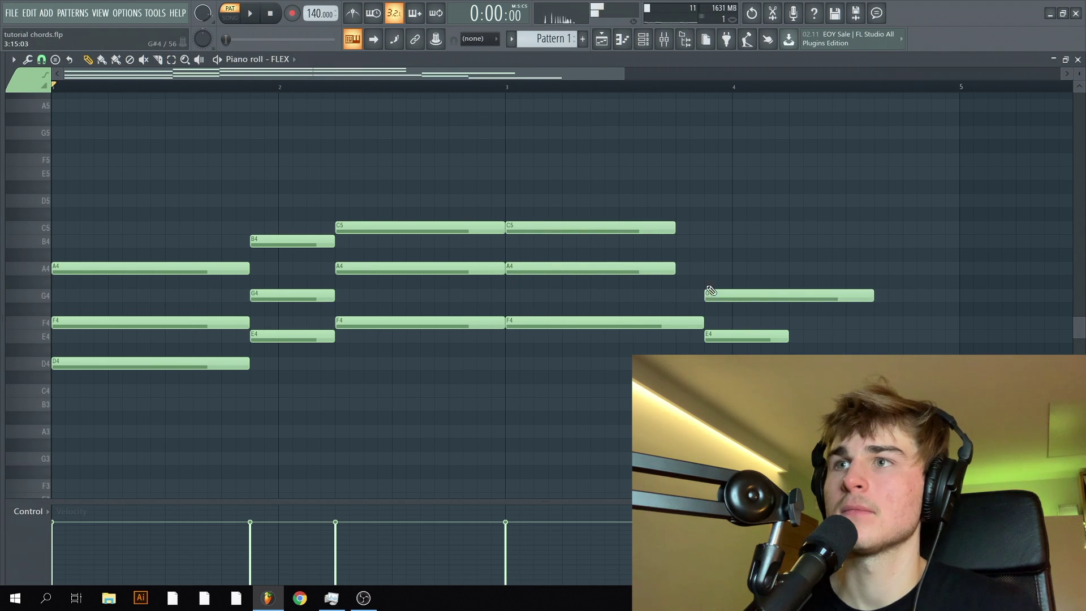
{"action": "left_click", "coordinate": [705, 241]}
{"action": "left_click_drag", "start_coordinate": [804, 307], "coordinate": [858, 243]}
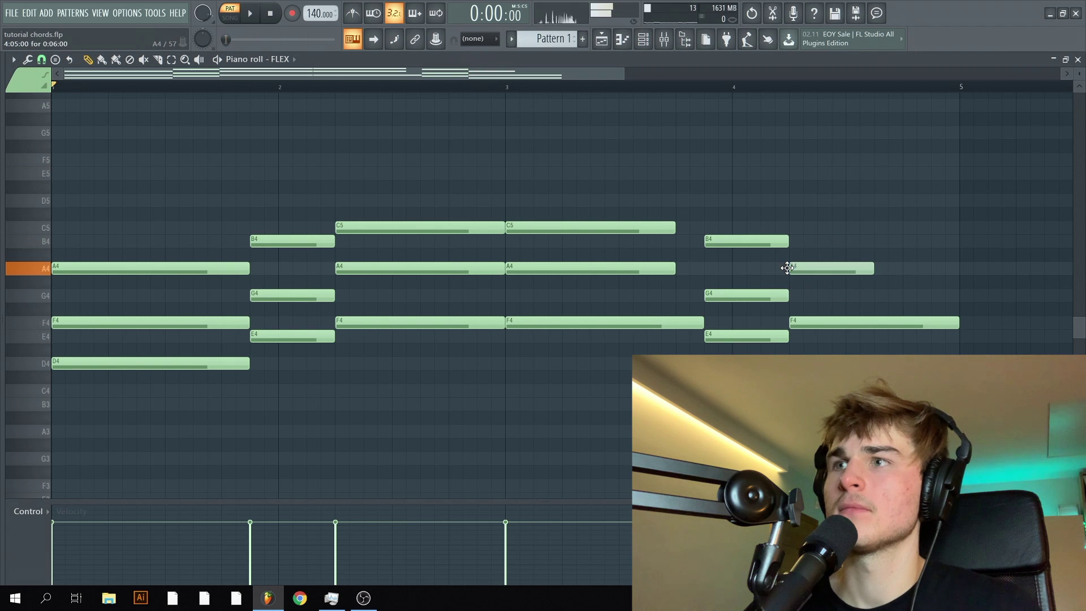
{"action": "left_click_drag", "start_coordinate": [681, 293], "coordinate": [703, 223]}
Complete the last D minor triad with its A4 extended to bar 5, checking the progression by playback.
{"action": "left_click", "coordinate": [888, 199]}
{"action": "key", "text": "space"}
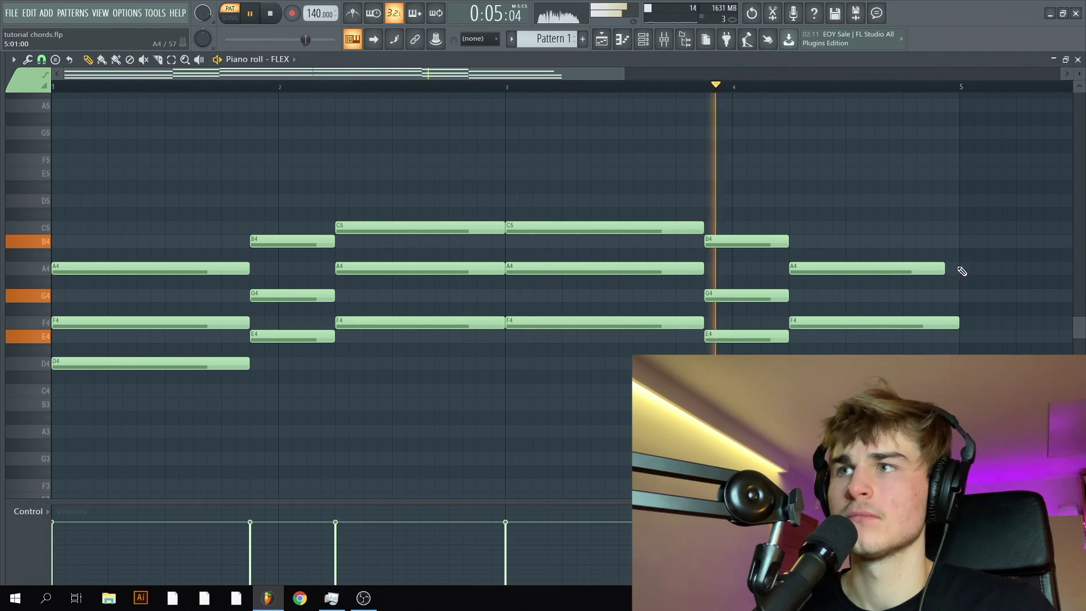
{"action": "left_click_drag", "start_coordinate": [943, 268], "coordinate": [958, 269]}
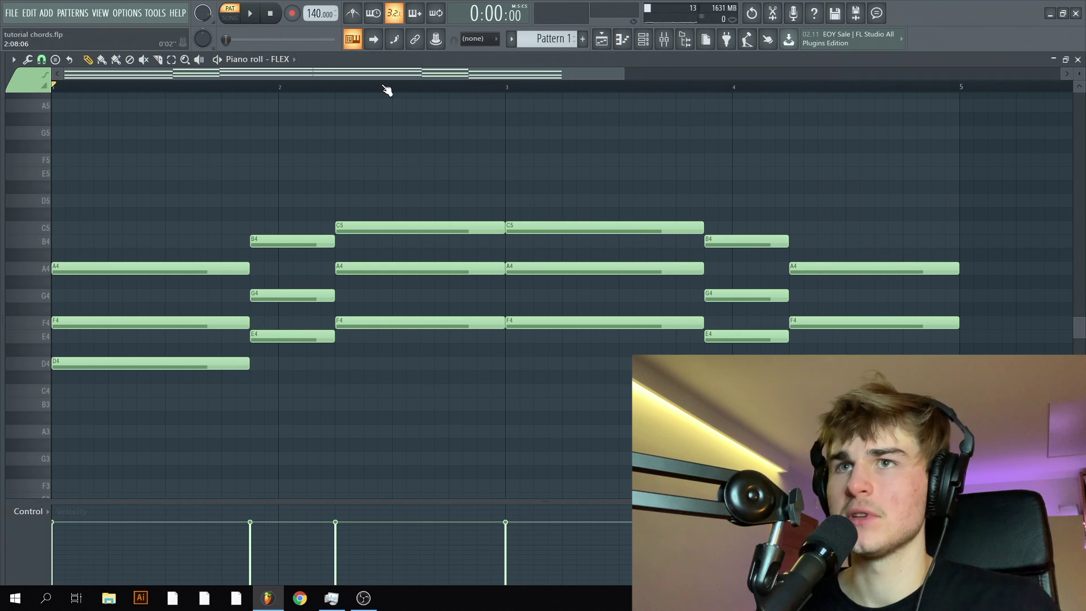
Transpose the whole progression up one octave and play it back.
{"action": "key", "text": "ctrl+Up"}
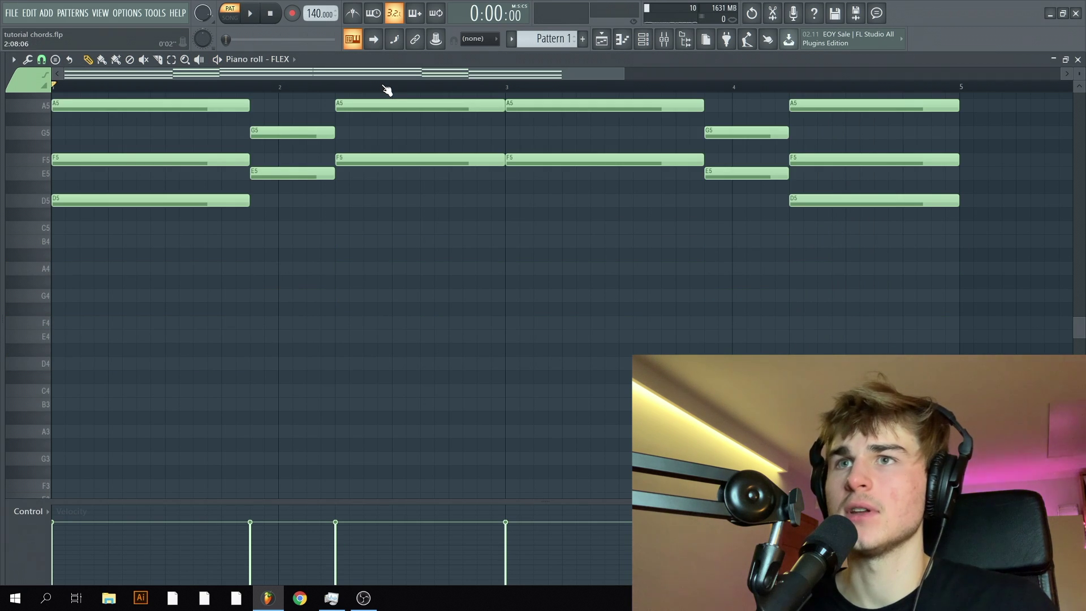
{"action": "scroll", "coordinate": [422, 175], "scroll_direction": "up", "scroll_amount": 4}
{"action": "key", "text": "space"}
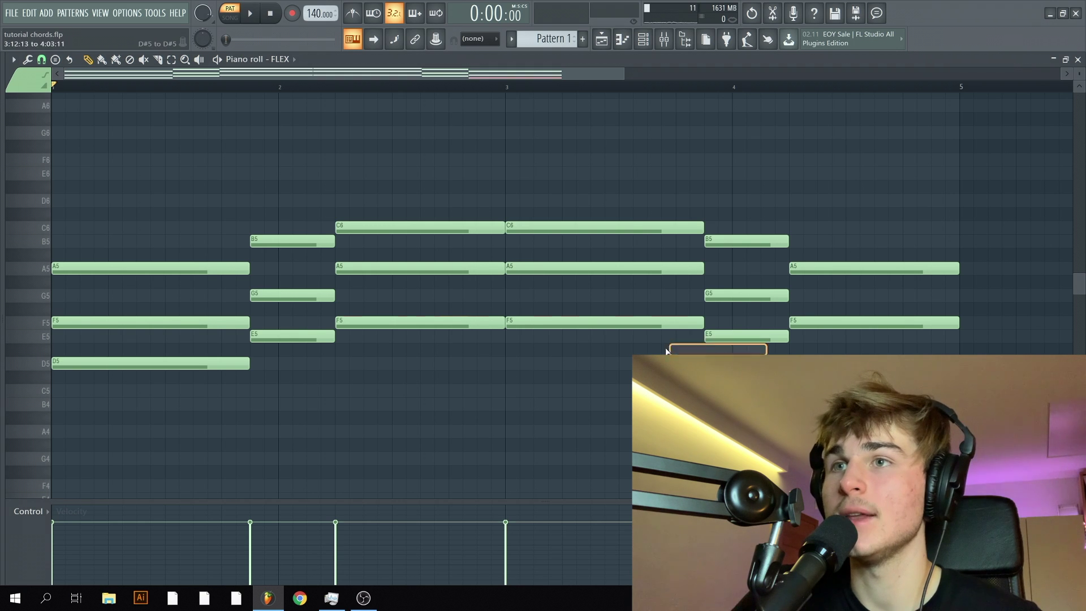
Select only the root note of every chord and lower them two octaves, to D3, E3 and F3.
{"action": "left_click_drag", "start_coordinate": [667, 351], "coordinate": [290, 345]}
{"action": "left_click_drag", "start_coordinate": [237, 382], "coordinate": [218, 365]}
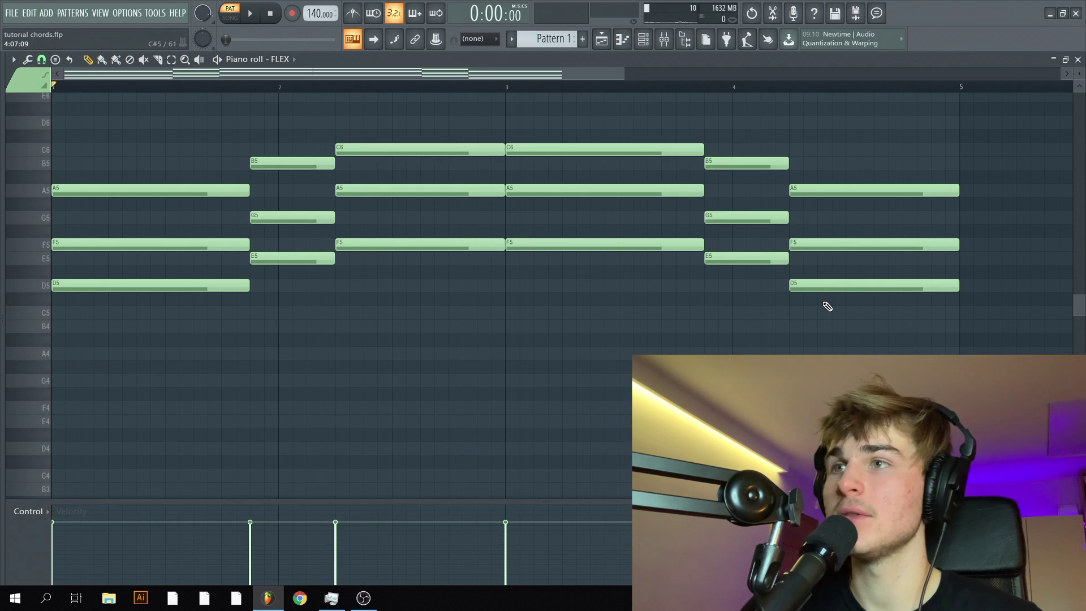
{"action": "left_click_drag", "start_coordinate": [825, 304], "coordinate": [610, 243]}
{"action": "left_click_drag", "start_coordinate": [488, 265], "coordinate": [407, 245]}
{"action": "left_click_drag", "start_coordinate": [317, 279], "coordinate": [300, 259]}
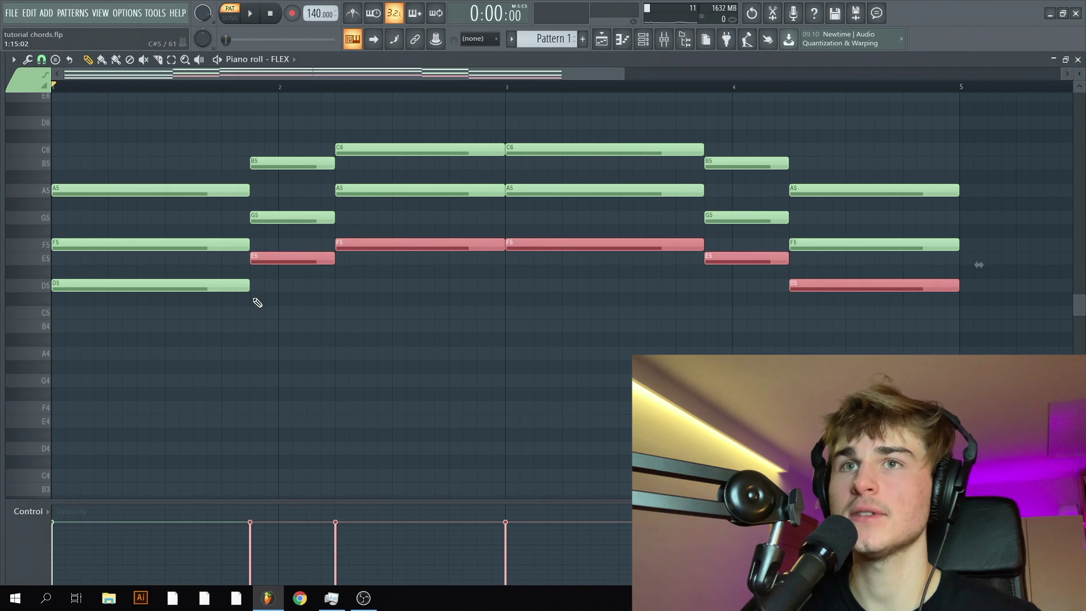
{"action": "left_click_drag", "start_coordinate": [254, 298], "coordinate": [200, 277]}
{"action": "key", "text": "ctrl+Down"}
{"action": "key", "text": "Delete"}
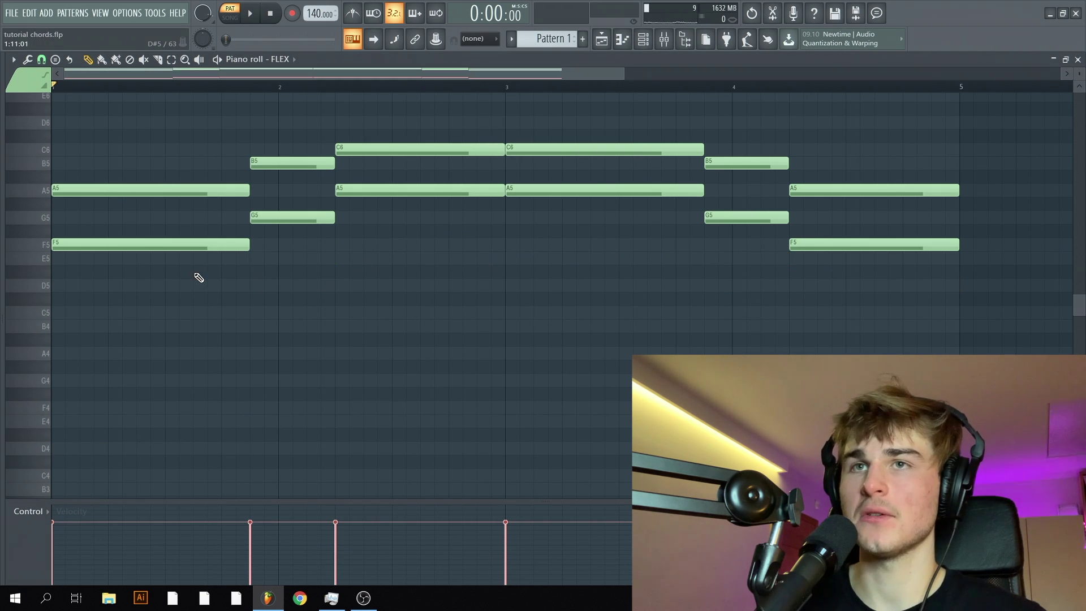
Lower all the upper chord notes by one octave during playback, leaving the root notes where they are.
{"action": "scroll", "coordinate": [397, 367], "scroll_direction": "down", "scroll_amount": 2}
{"action": "left_click", "coordinate": [433, 352], "text": "ctrl"}
{"action": "key", "text": "space"}
{"action": "left_click_drag", "start_coordinate": [940, 261], "coordinate": [139, 96]}
{"action": "key", "text": "ctrl+Down"}
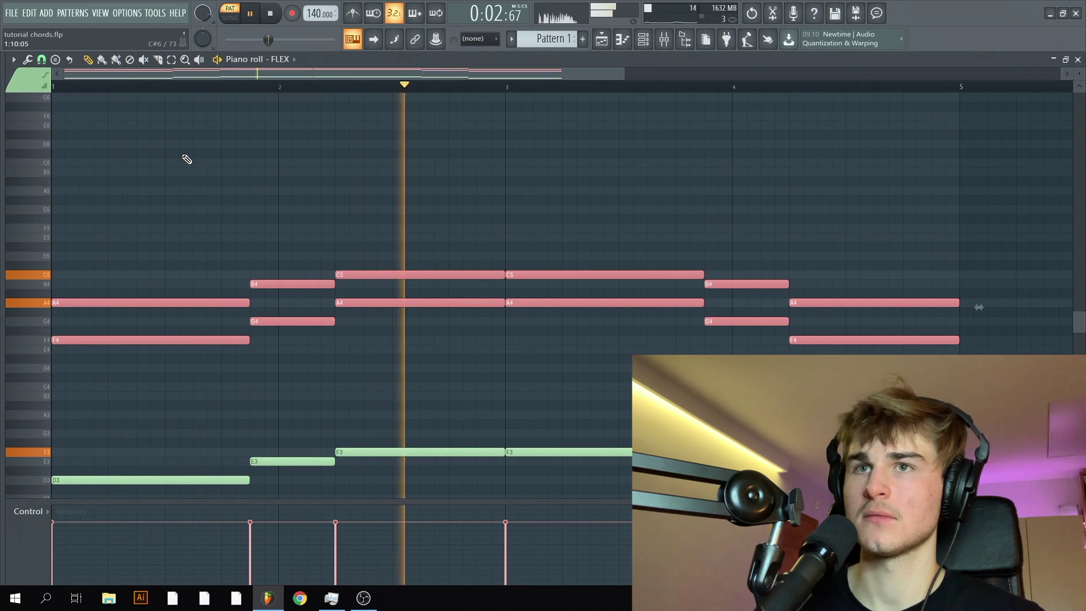
{"action": "key", "text": "ctrl+d"}
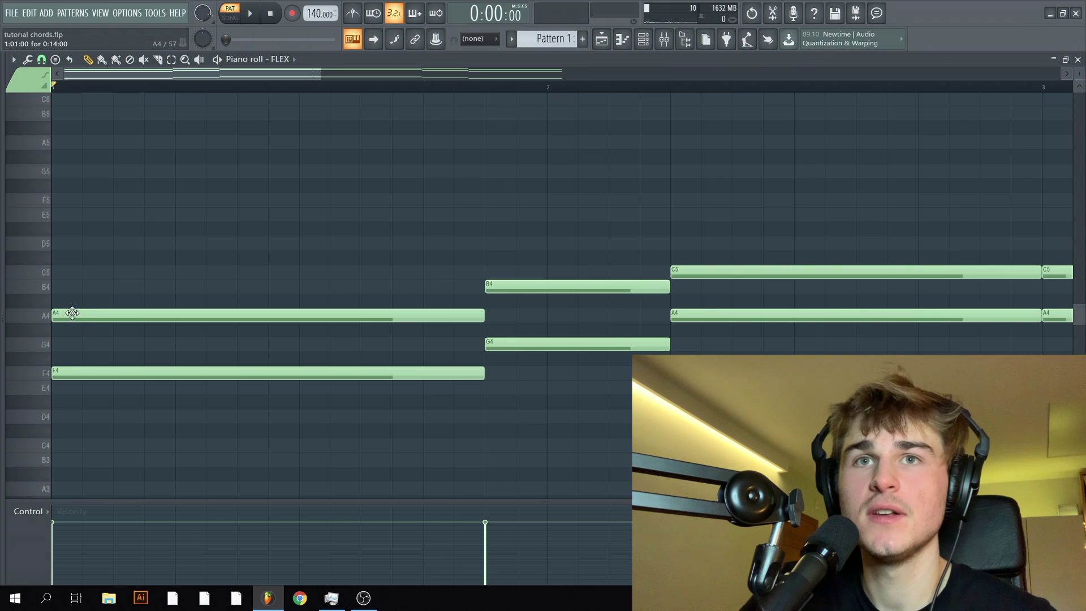
Add C5, D5 and E5 on top of the first three chords as sevenths, each matching its chord's length.
{"action": "left_click_drag", "start_coordinate": [63, 273], "coordinate": [26, 276]}
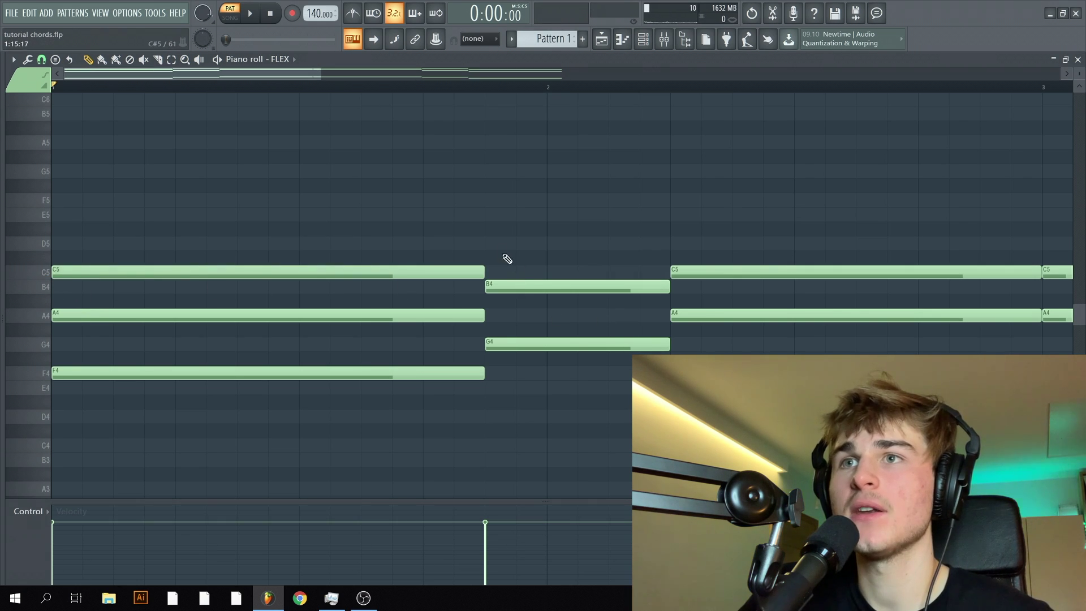
{"action": "left_click", "coordinate": [490, 244]}
{"action": "left_click_drag", "start_coordinate": [906, 243], "coordinate": [699, 264]}
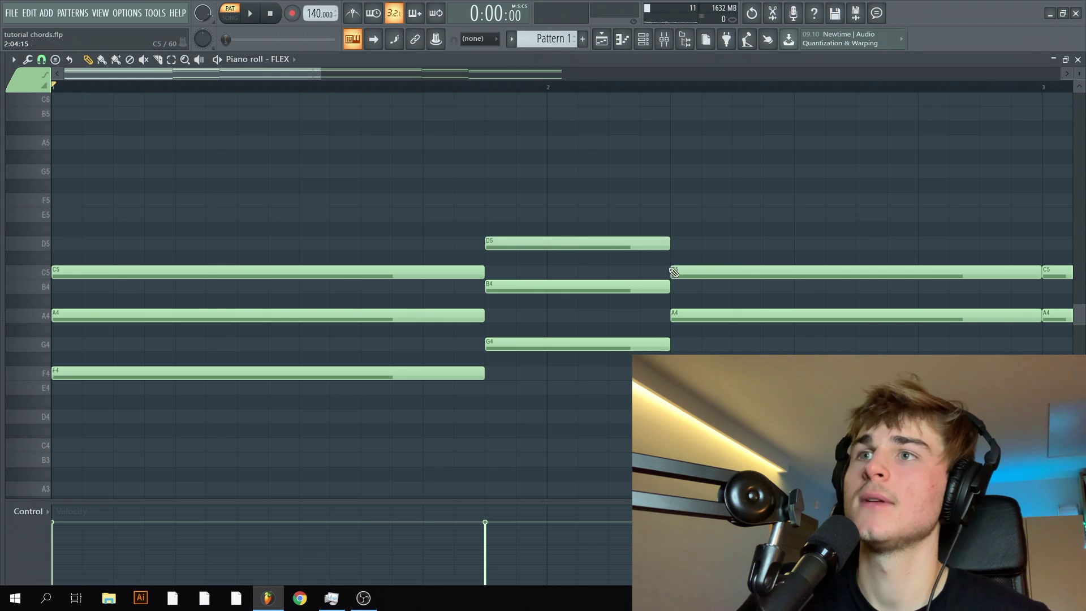
{"action": "scroll", "coordinate": [673, 273], "scroll_direction": "up", "scroll_amount": 3}
{"action": "left_click", "coordinate": [675, 305]}
{"action": "right_click", "coordinate": [624, 294], "text": "ctrl"}
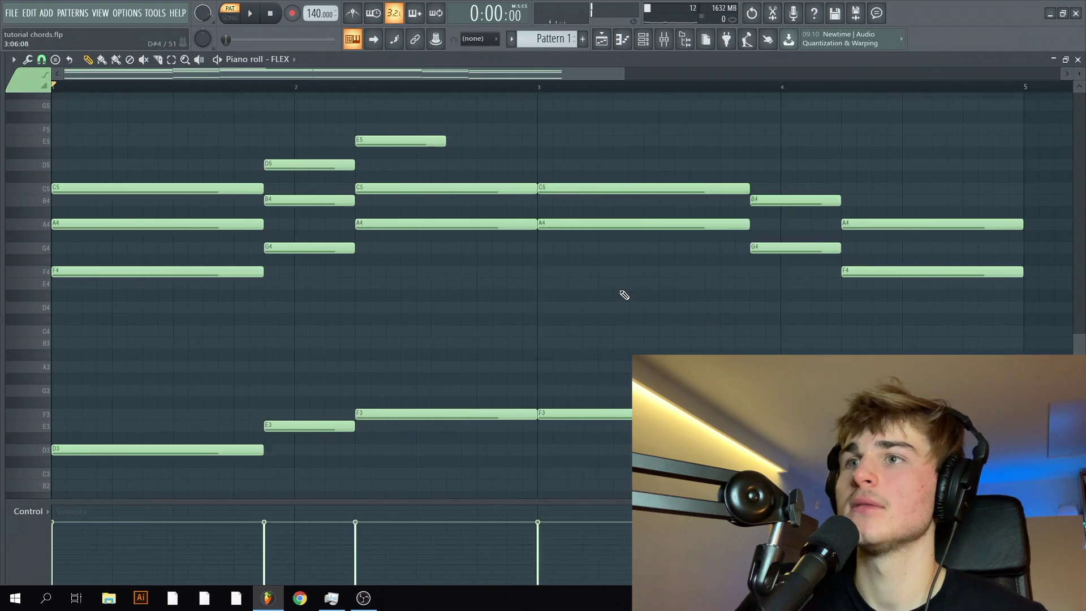
{"action": "left_click_drag", "start_coordinate": [510, 180], "coordinate": [292, 146]}
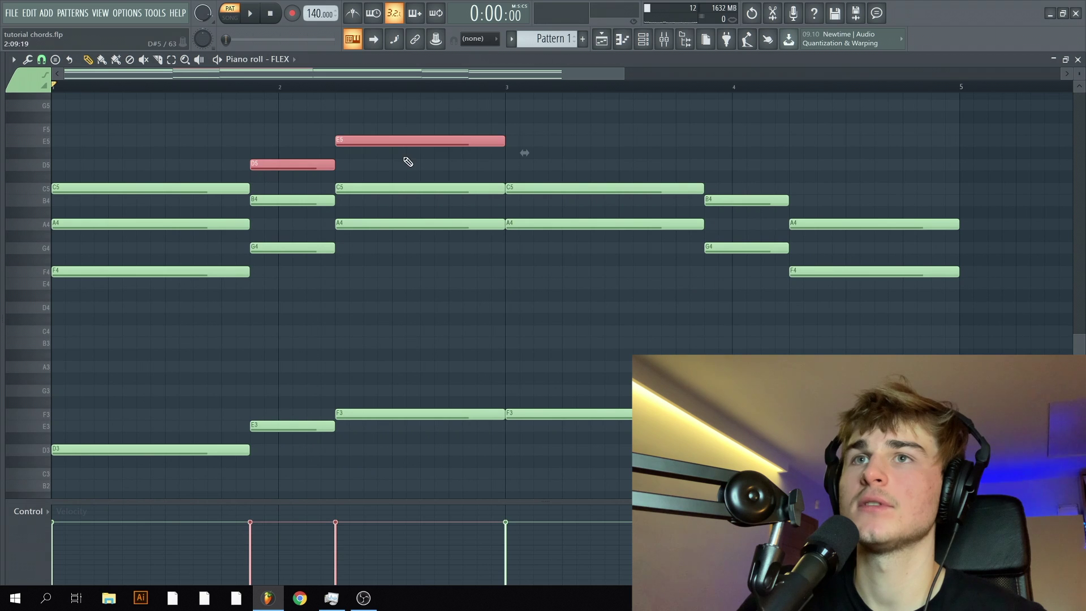
{"action": "left_click", "coordinate": [408, 161], "text": "ctrl"}
Add E5, D5 and C5 on top of the last three chords, each matching its chord's length.
{"action": "left_click_drag", "start_coordinate": [406, 145], "coordinate": [576, 154]}
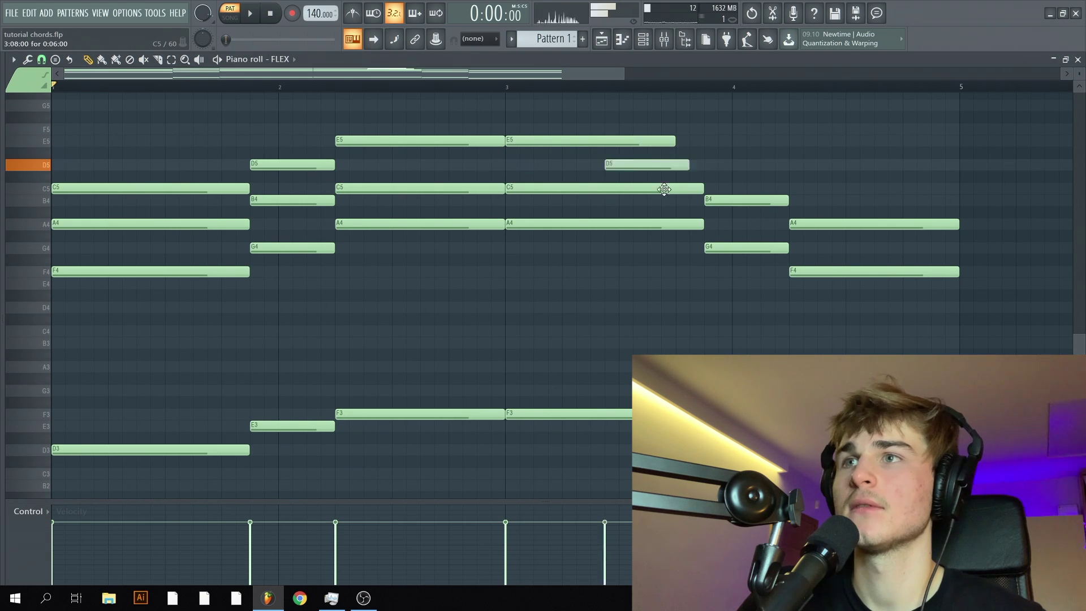
{"action": "left_click_drag", "start_coordinate": [664, 190], "coordinate": [748, 190]}
{"action": "left_click_drag", "start_coordinate": [170, 187], "coordinate": [909, 178]}
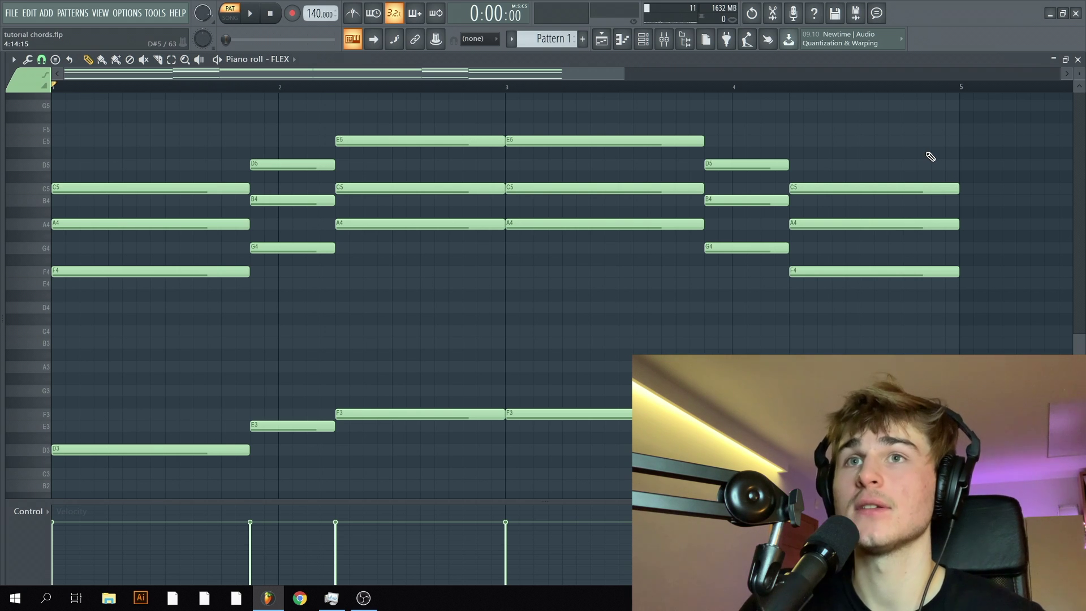
Lower the root line to D2, E2 and F2 and layer a copy one octave above it while the pattern plays.
{"action": "key", "text": "space"}
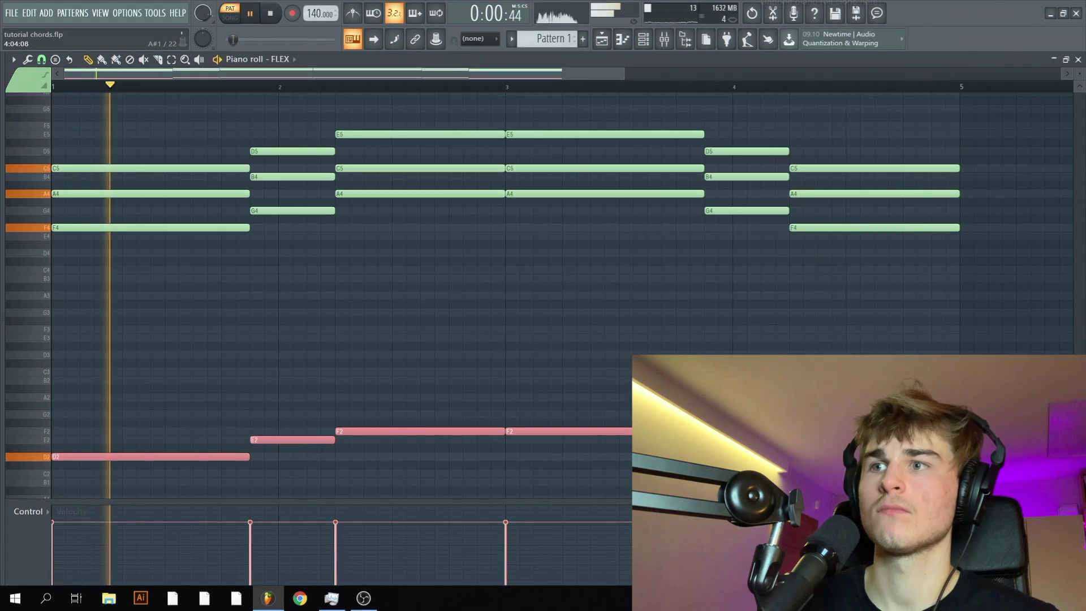
{"action": "key", "text": "ctrl+d"}
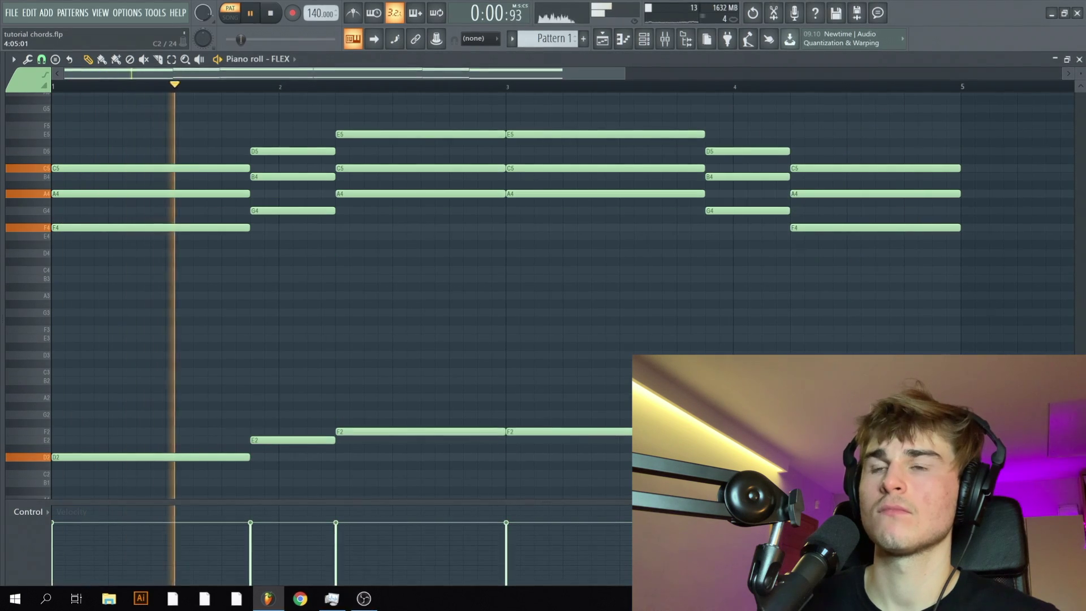
{"action": "left_click_drag", "start_coordinate": [128, 410], "coordinate": [622, 478]}
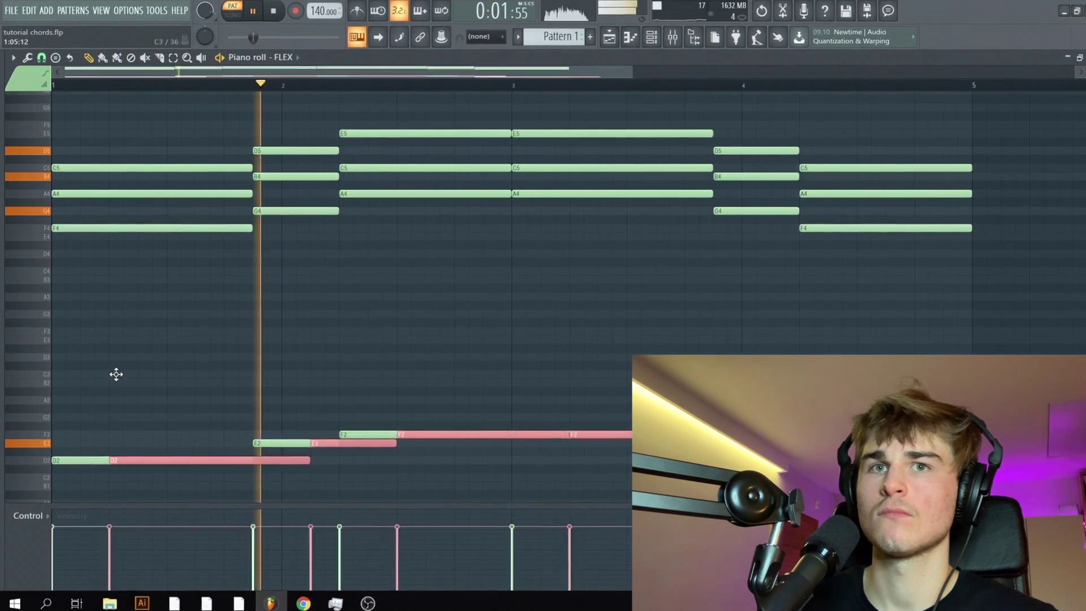
{"action": "left_click_drag", "start_coordinate": [116, 375], "coordinate": [59, 357]}
{"action": "key", "text": "ctrl+d"}
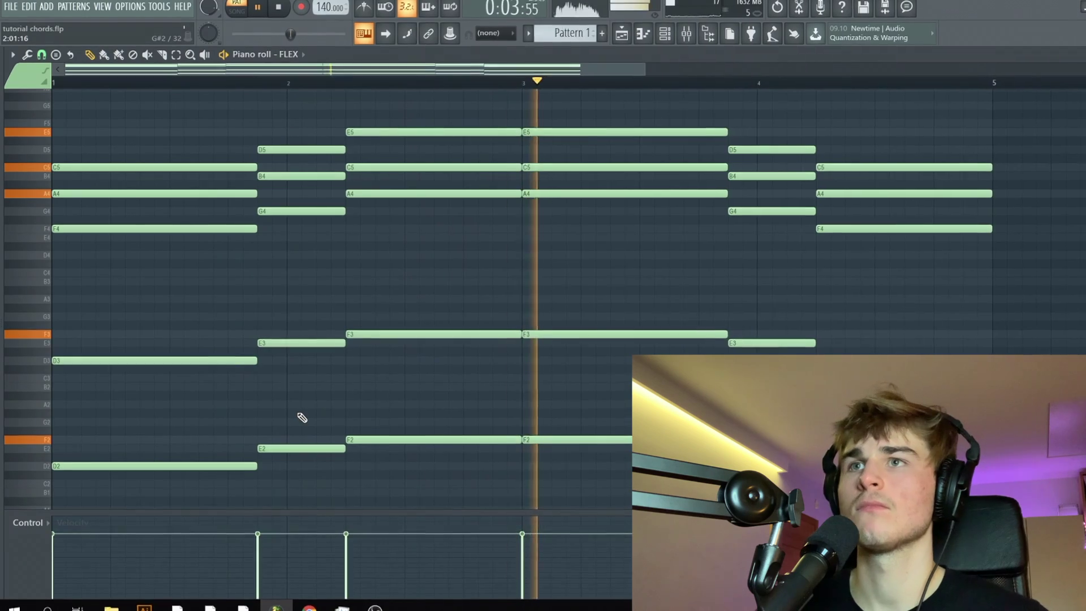
Start a melody over the last two chords with A5, E5 and a short descending run of G6, F6, E6 and D6.
{"action": "scroll", "coordinate": [746, 239], "scroll_direction": "up", "scroll_amount": 2}
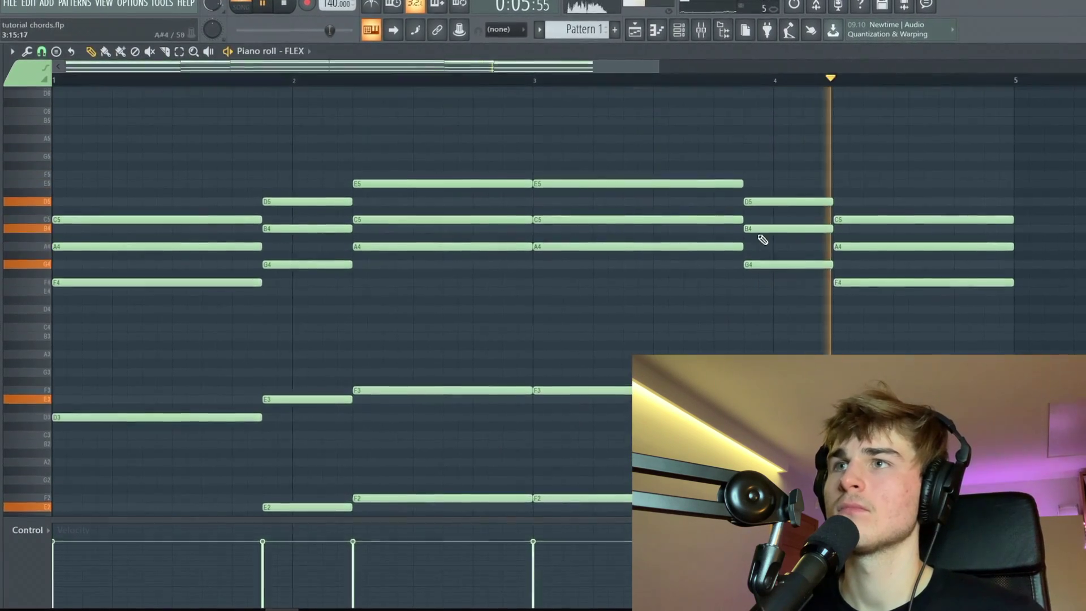
{"action": "scroll", "coordinate": [773, 332], "scroll_direction": "up", "scroll_amount": 2}
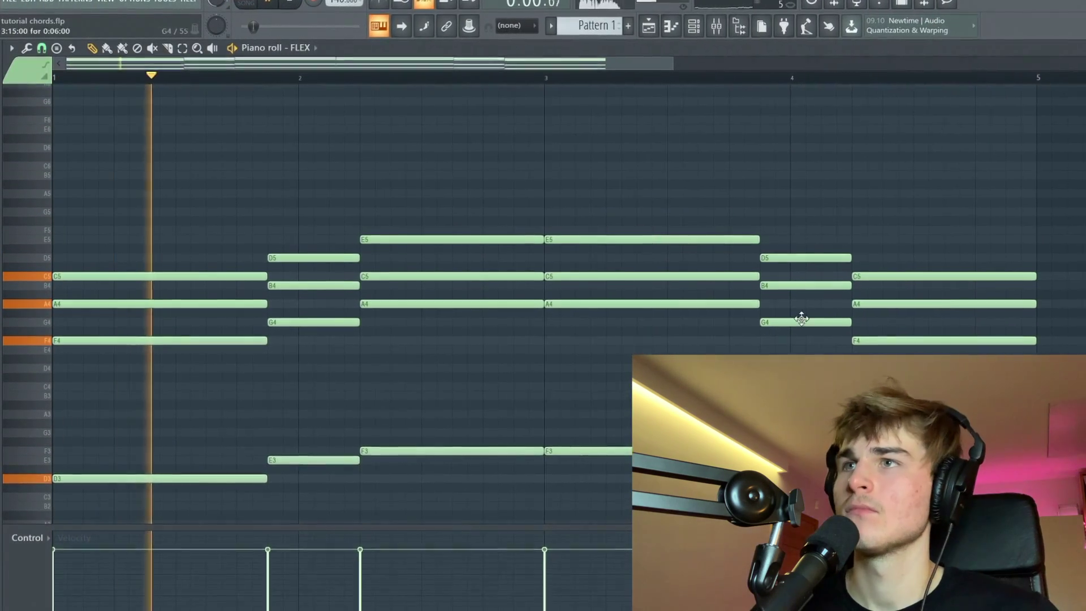
{"action": "left_click", "coordinate": [764, 166]}
{"action": "left_click_drag", "start_coordinate": [959, 183], "coordinate": [863, 187]}
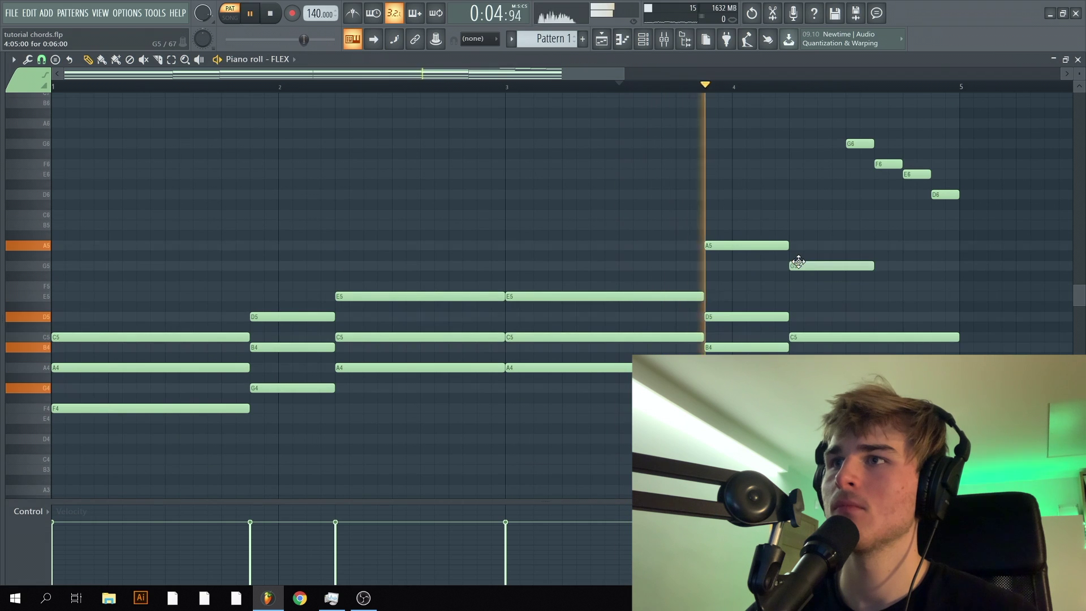
{"action": "mouse_move", "coordinate": [795, 283]}
{"action": "left_mouse_down"}
{"action": "mouse_move", "coordinate": [792, 305]}
{"action": "mouse_move", "coordinate": [803, 295]}
{"action": "left_mouse_up"}
{"action": "key", "text": "space"}
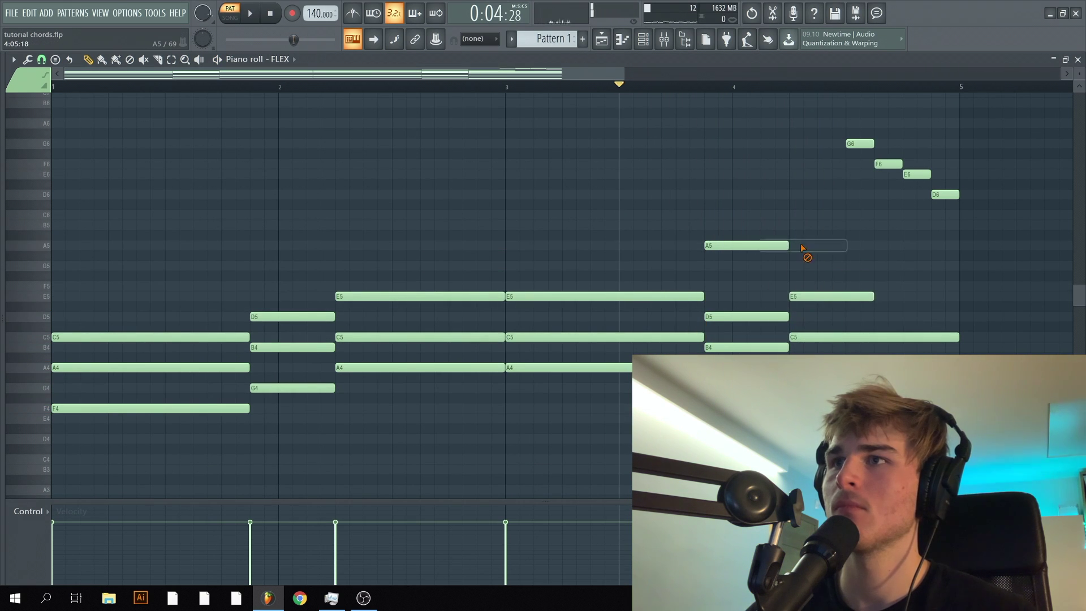
Raise the melody's A5 and E5 by one octave and play the pattern.
{"action": "left_click_drag", "start_coordinate": [803, 248], "coordinate": [775, 303]}
{"action": "key", "text": "ctrl+Up"}
{"action": "key", "text": "space"}
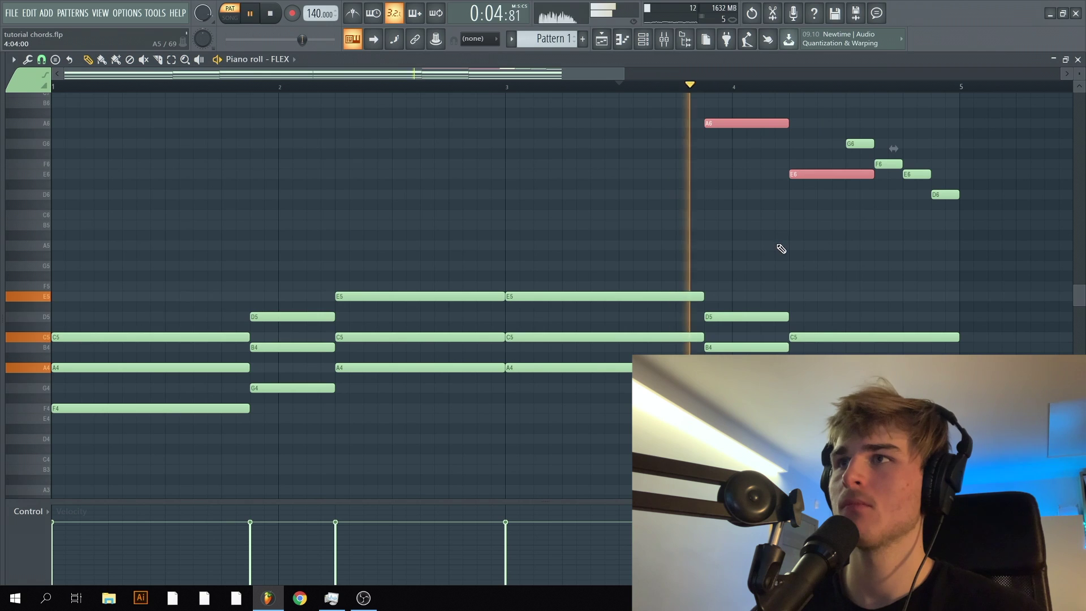
Change the short run to F6, E6, D6 and C6, trim the long E6 to meet it, and check the melody with the metronome.
{"action": "scroll", "coordinate": [803, 269], "scroll_direction": "up", "scroll_amount": 3}
{"action": "key", "text": "space"}
{"action": "key", "text": "ctrl+d"}
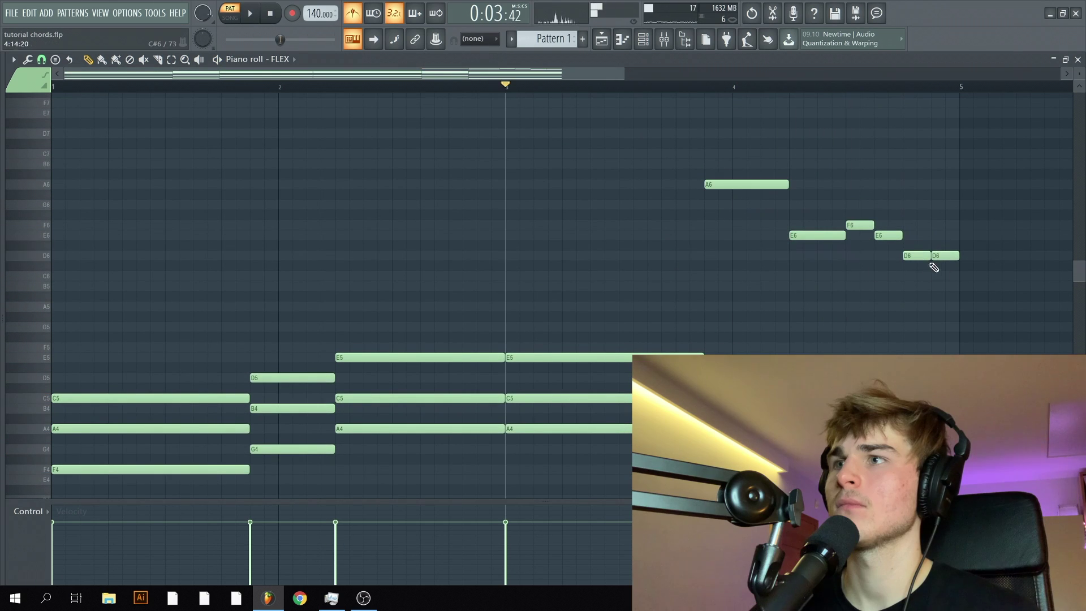
{"action": "key", "text": "space"}
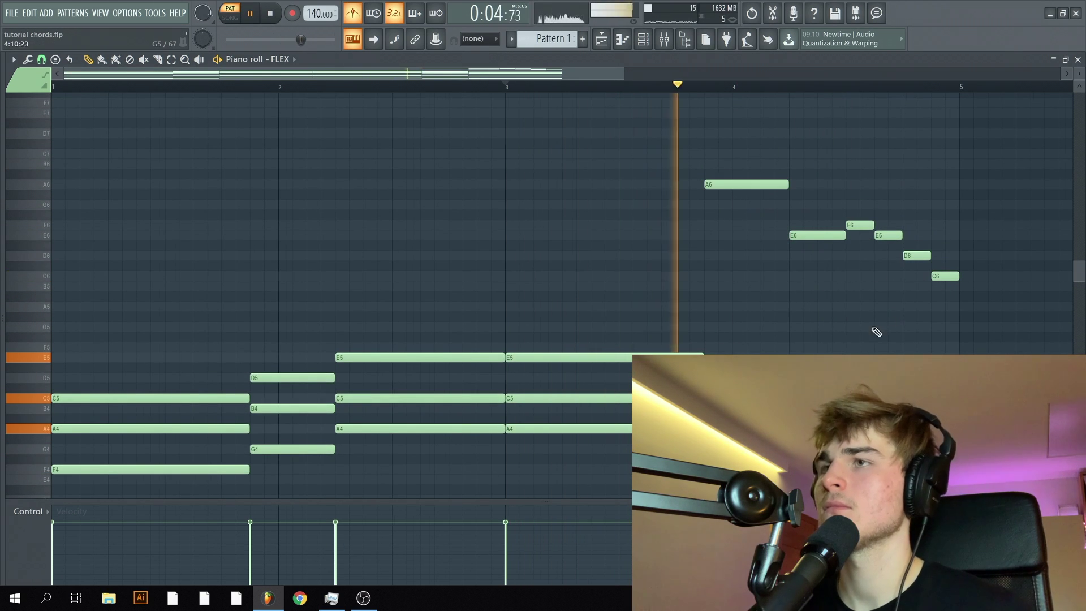
{"action": "scroll", "coordinate": [876, 345], "scroll_direction": "up", "scroll_amount": 2}
{"action": "scroll", "coordinate": [876, 349], "scroll_direction": "up", "scroll_amount": 2}
{"action": "scroll", "coordinate": [876, 349], "scroll_direction": "down", "scroll_amount": 2}
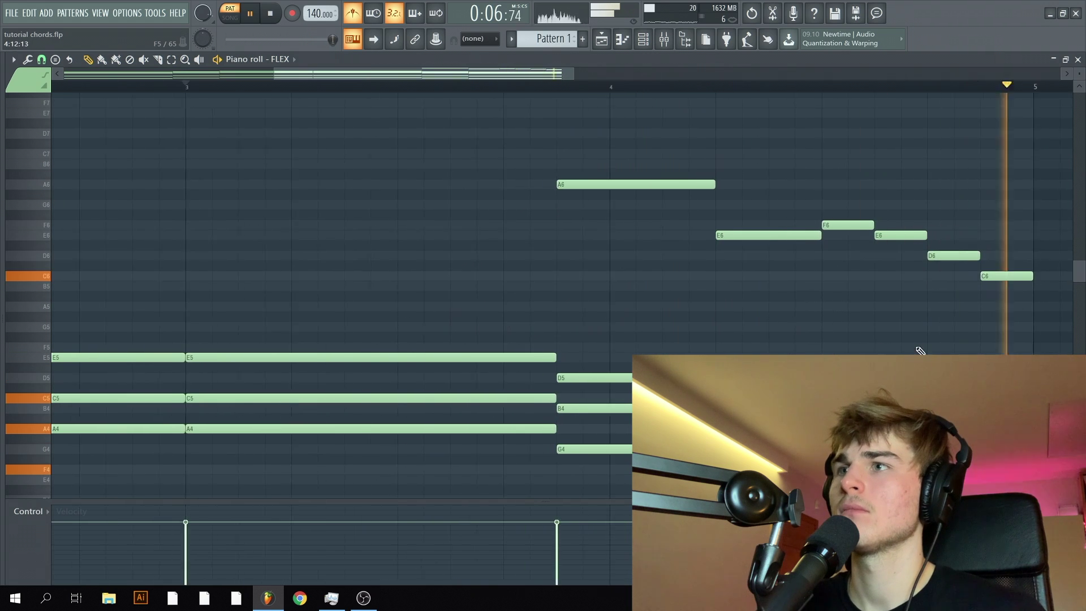
Listen to the last two chords together with the melody above them.
{"action": "scroll", "coordinate": [916, 348], "scroll_direction": "up", "scroll_amount": 3}
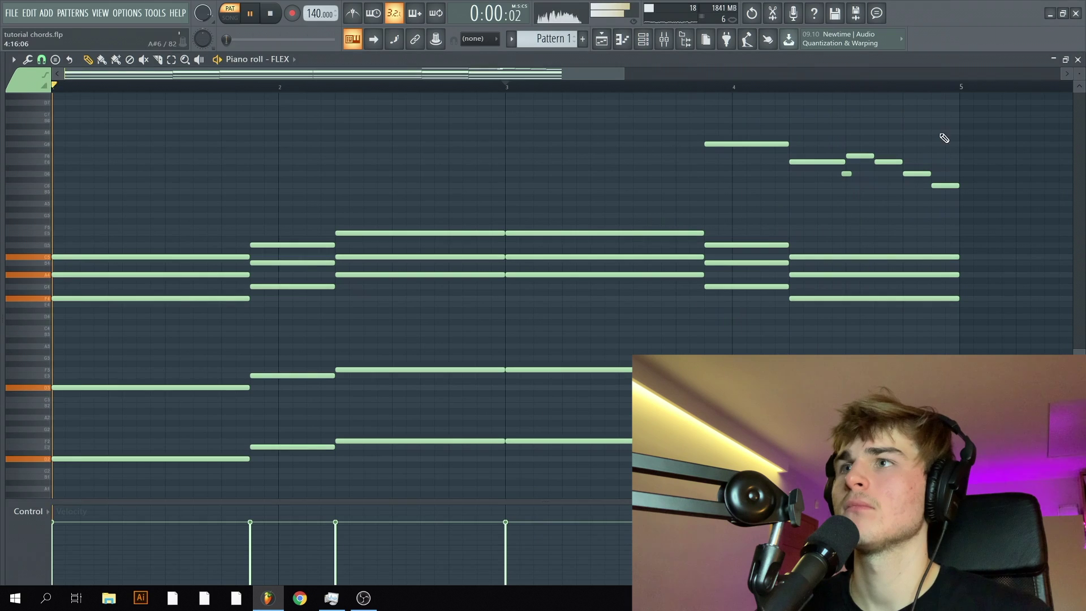
{"action": "left_click_drag", "start_coordinate": [861, 184], "coordinate": [826, 172]}
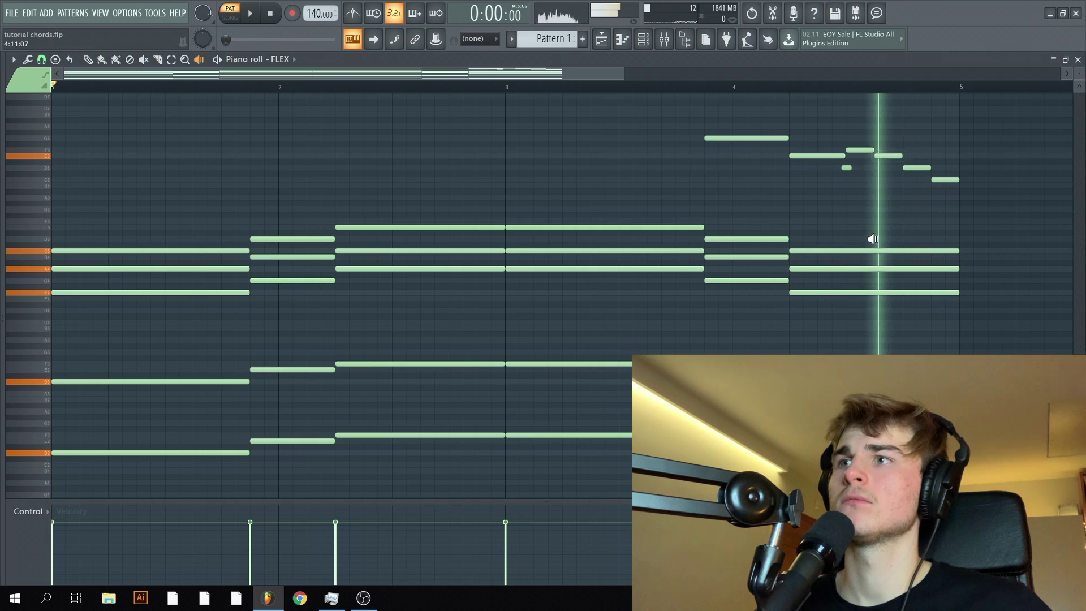
{"action": "left_click_drag", "start_coordinate": [743, 236], "coordinate": [565, 235]}
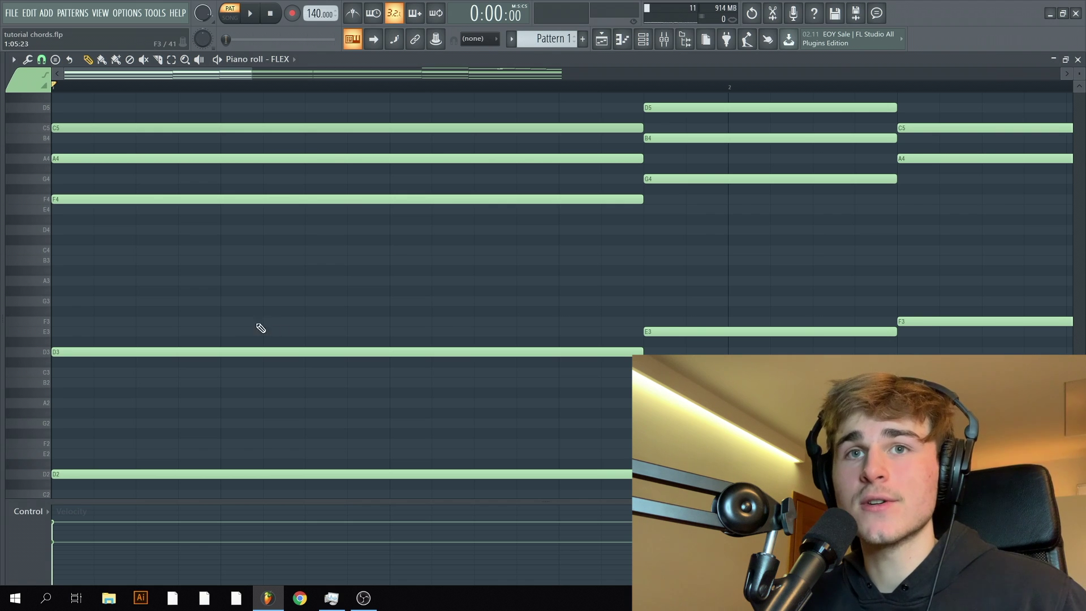
Highlight all notes of the first chord from D2 to C5, clear the selection and sound the chord.
{"action": "left_click_drag", "start_coordinate": [230, 490], "coordinate": [176, 117]}
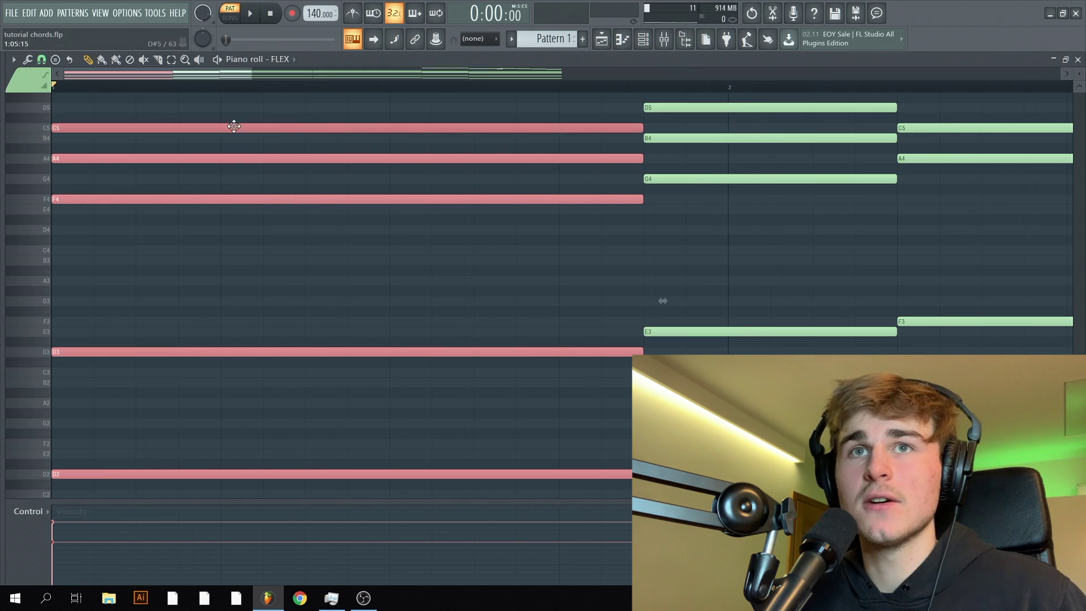
{"action": "left_click", "coordinate": [326, 213]}
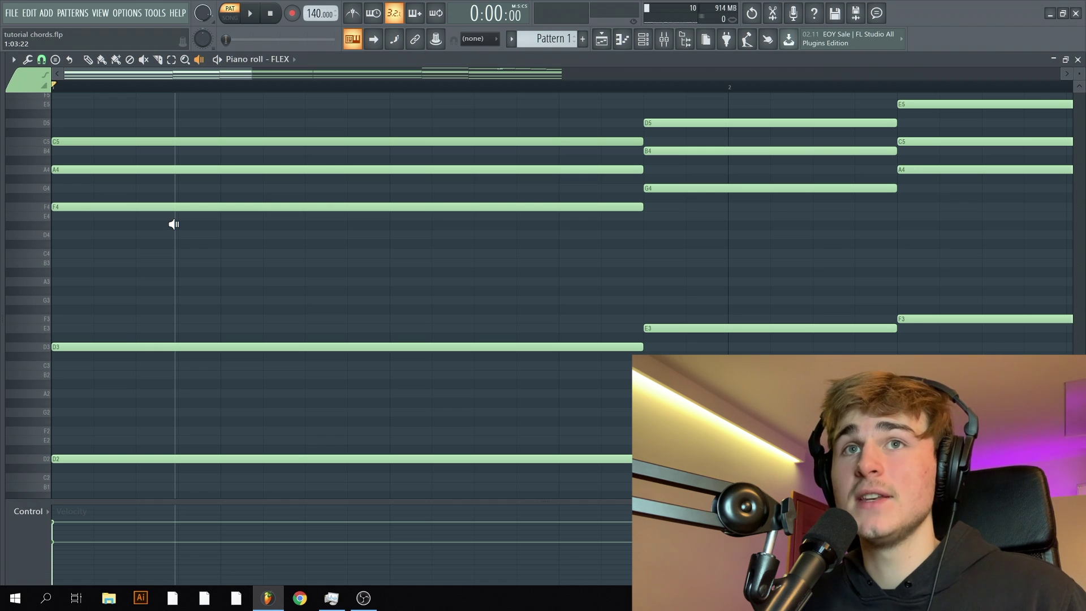
{"action": "left_click", "coordinate": [171, 224]}
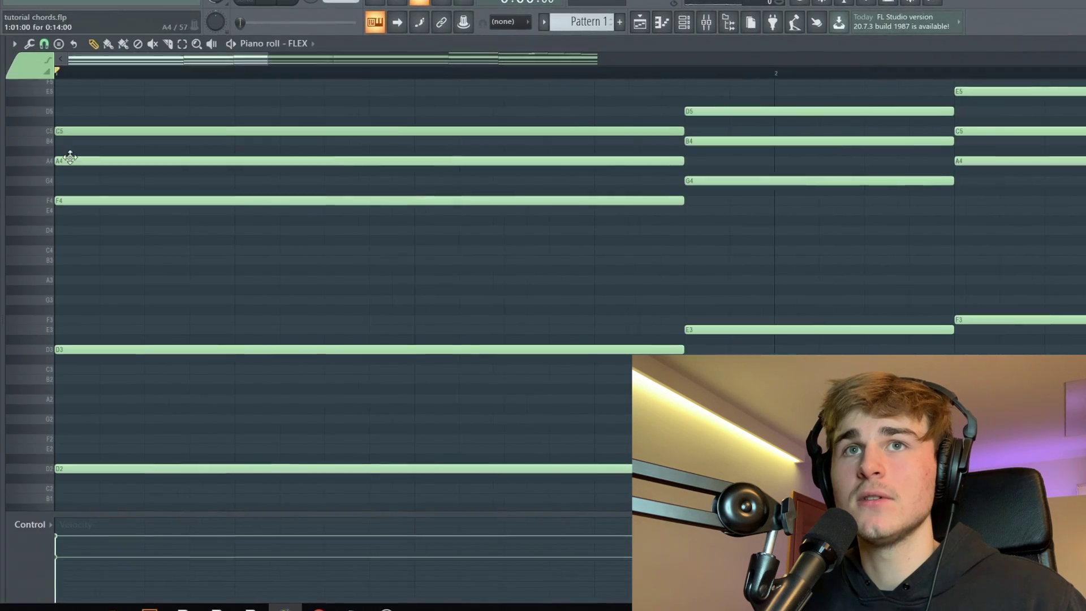
Delete and redraw the first chord's C5, and sound C4 and C5 on the piano keyboard for comparison.
{"action": "right_click", "coordinate": [94, 133]}
{"action": "left_click", "coordinate": [94, 133]}
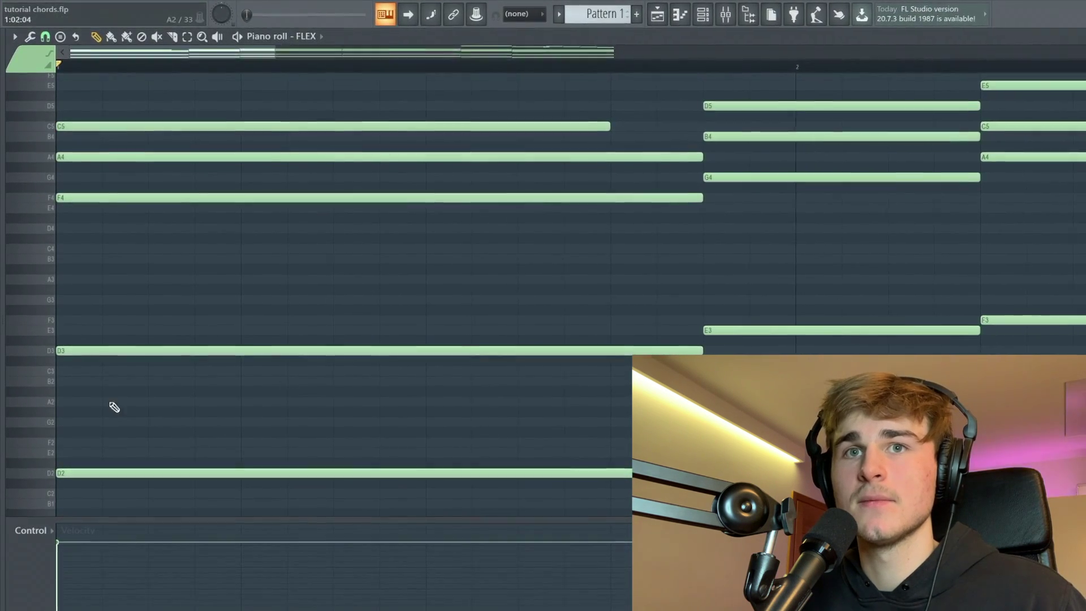
{"action": "left_click", "coordinate": [52, 268]}
{"action": "left_click", "coordinate": [54, 246]}
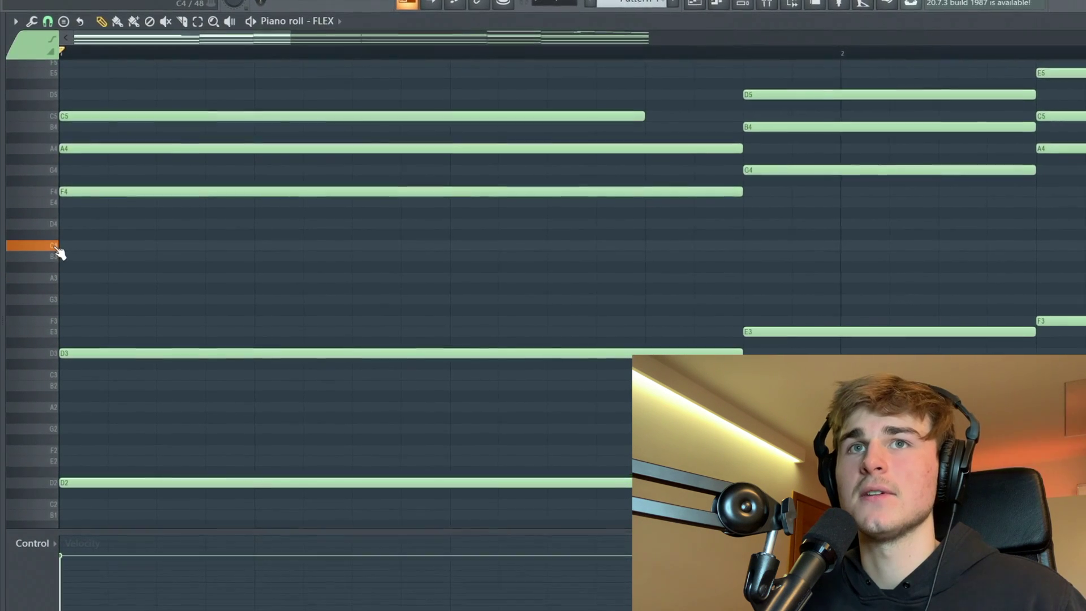
{"action": "left_click", "coordinate": [55, 118]}
Play the opening chords of the pattern in short passages.
{"action": "key", "text": "space"}
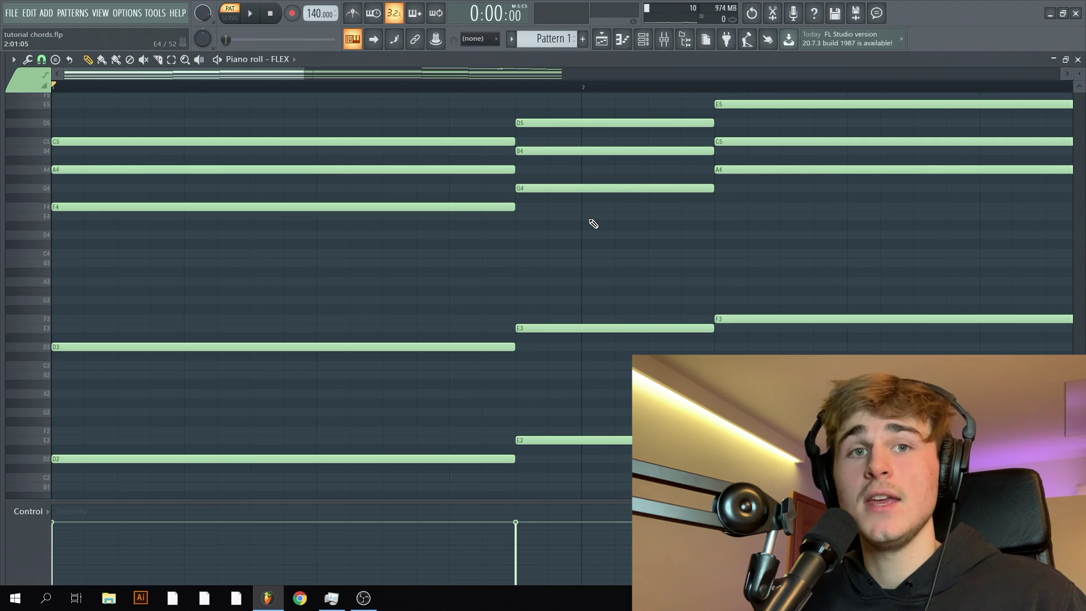
{"action": "key", "text": "space"}
{"action": "key", "text": "space"}
{"action": "key", "text": "space"}
{"action": "key", "text": "space"}
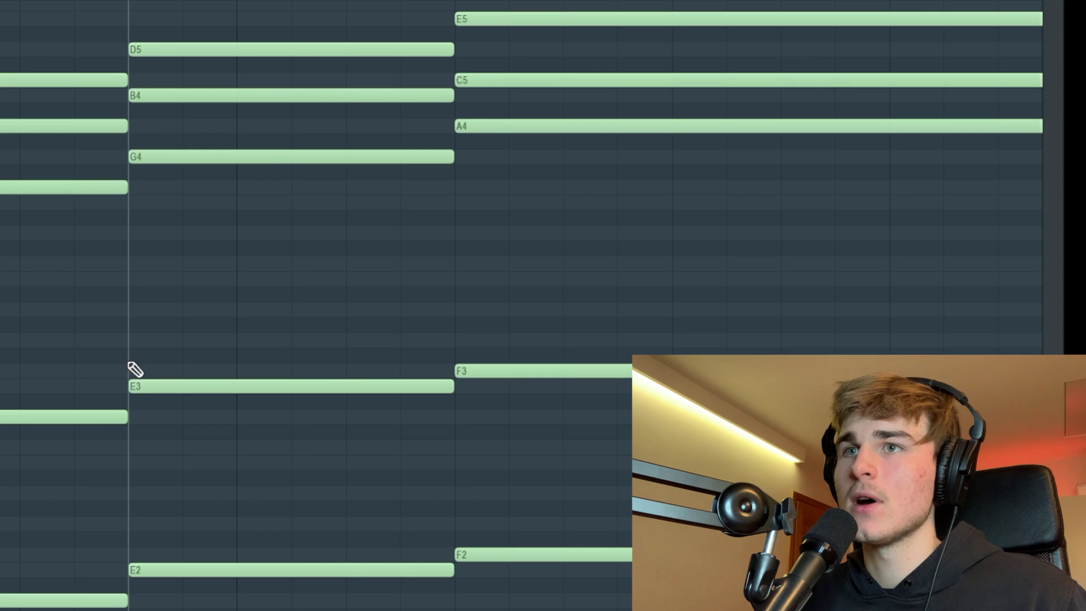
Count up from the second chord's E3 with temporary notes F#3, G3, A3, B3, C4 and D4, and delete them.
{"action": "left_click", "coordinate": [520, 309]}
{"action": "left_click", "coordinate": [520, 300]}
{"action": "left_click", "coordinate": [522, 282]}
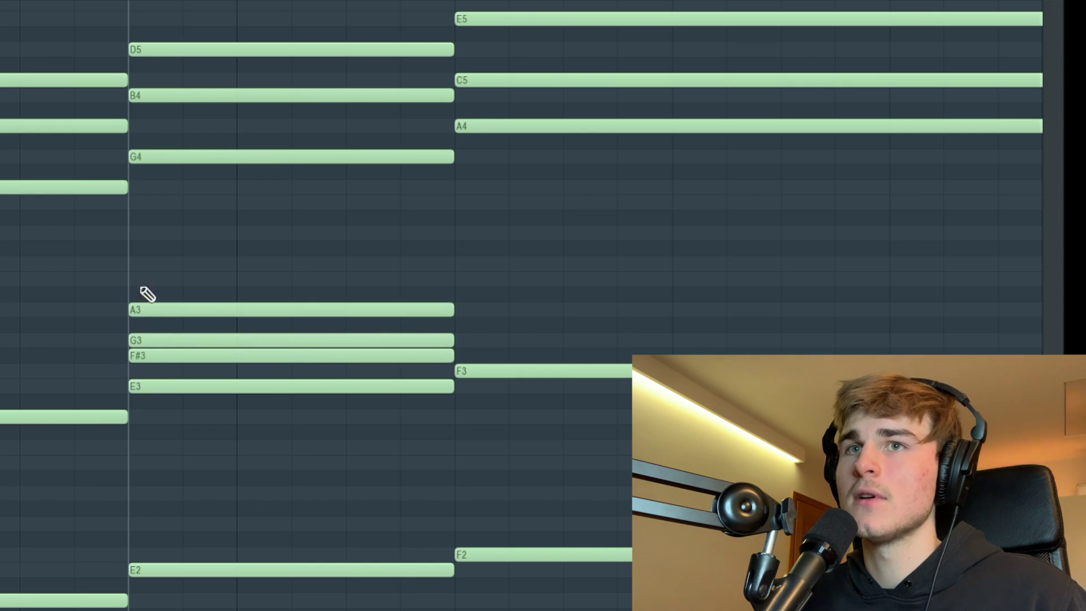
{"action": "left_click", "coordinate": [130, 276]}
{"action": "left_click", "coordinate": [132, 261]}
{"action": "left_click", "coordinate": [130, 228]}
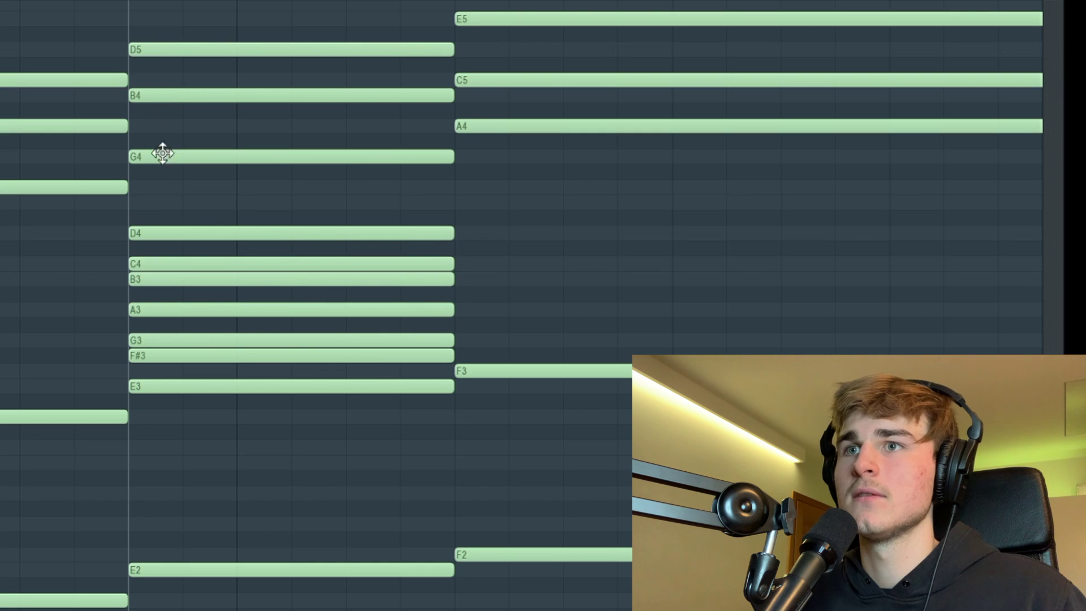
{"action": "right_click", "coordinate": [191, 231]}
Play the second chord and inspect the root line doubled across two octaves below the chords.
{"action": "key", "text": "space"}
{"action": "key", "text": "space"}
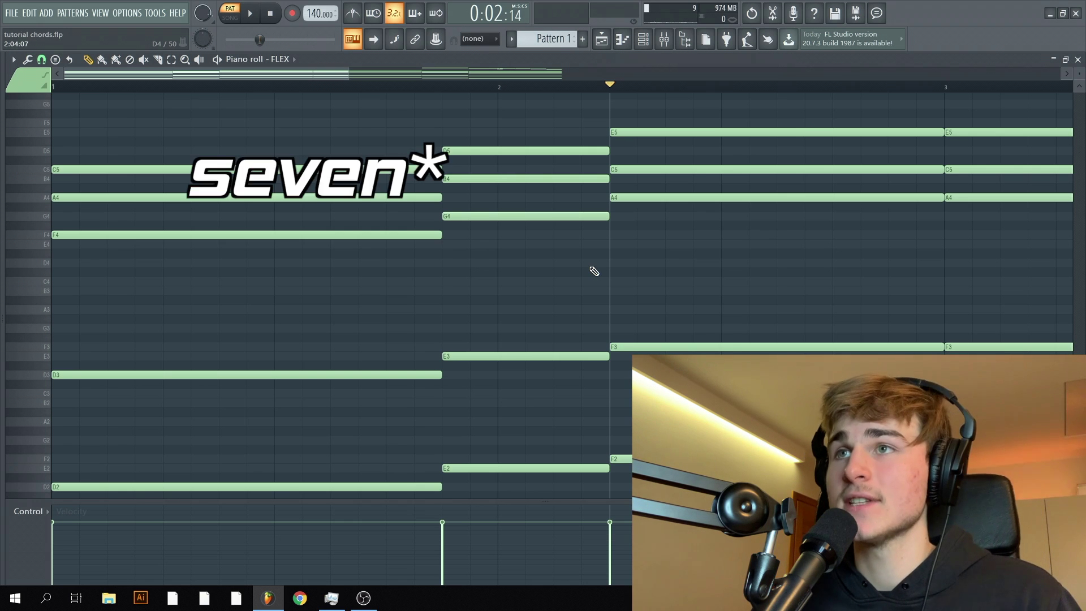
{"action": "key", "text": "space"}
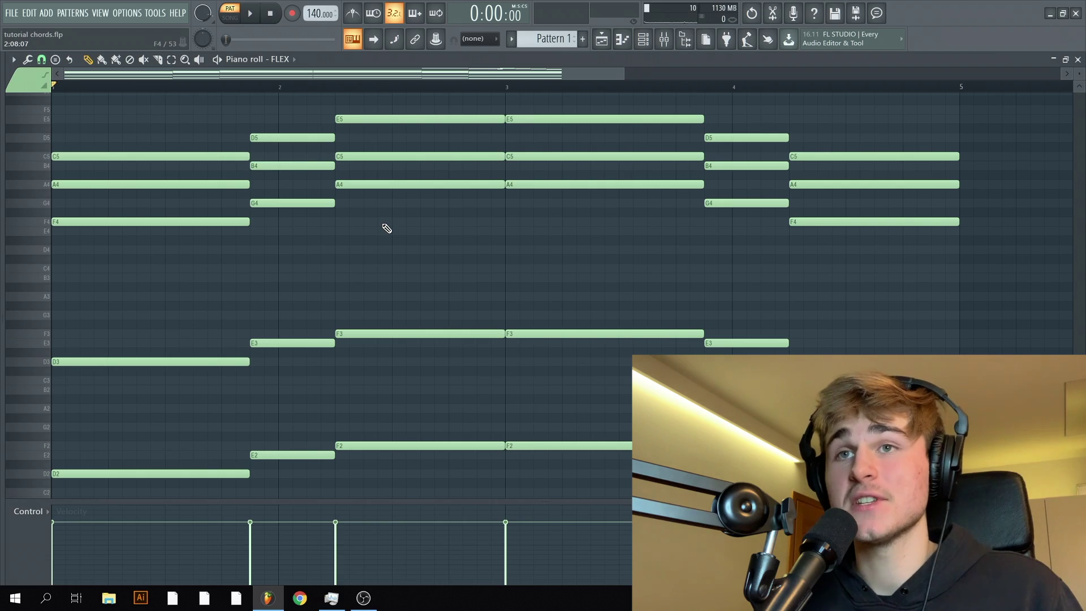
{"action": "scroll", "coordinate": [170, 339], "scroll_direction": "down", "scroll_amount": 4}
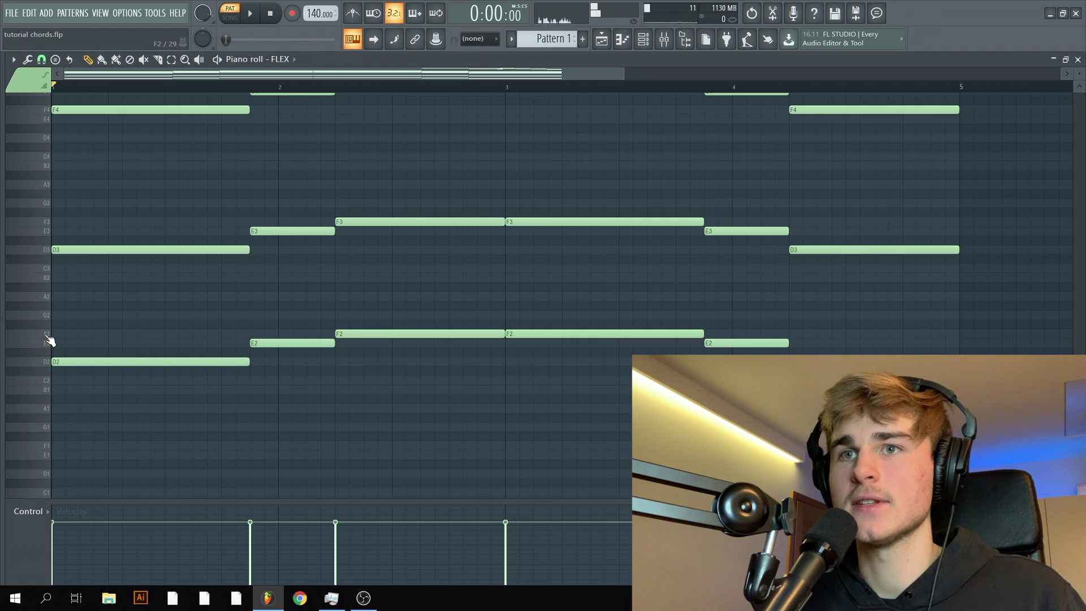
{"action": "scroll", "coordinate": [430, 390], "scroll_direction": "up", "scroll_amount": 4}
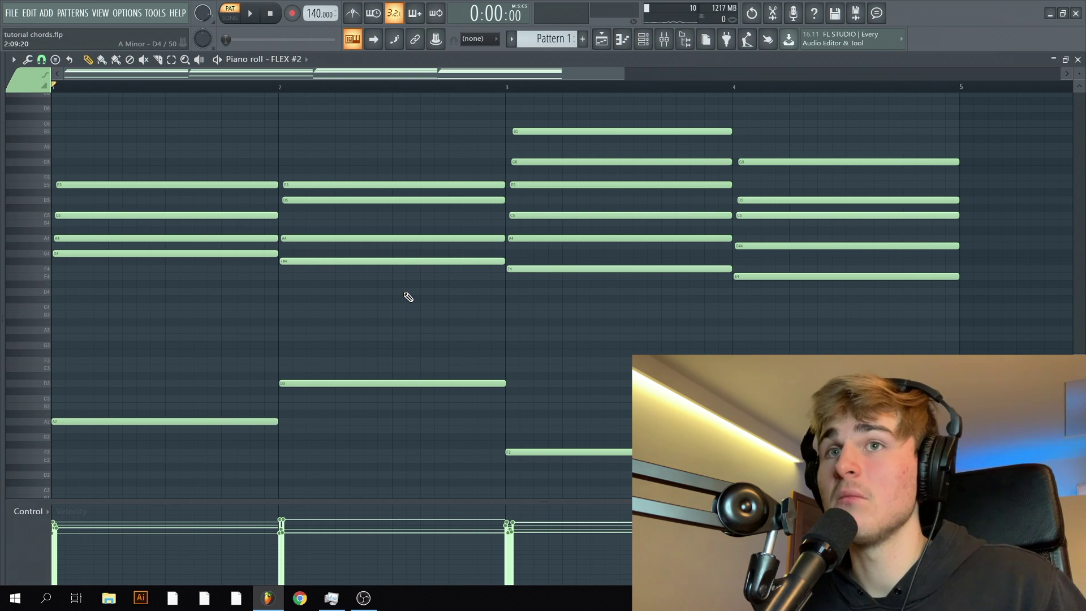
Play the FLEX #2 chord progression and examine its chord voicings.
{"action": "key", "text": "space"}
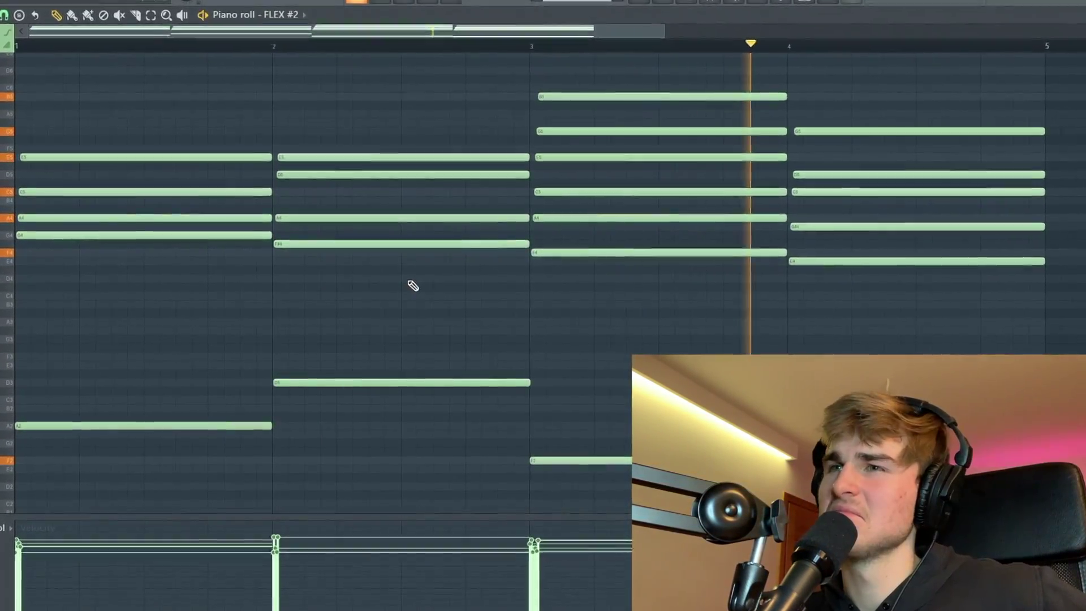
{"action": "key", "text": "space"}
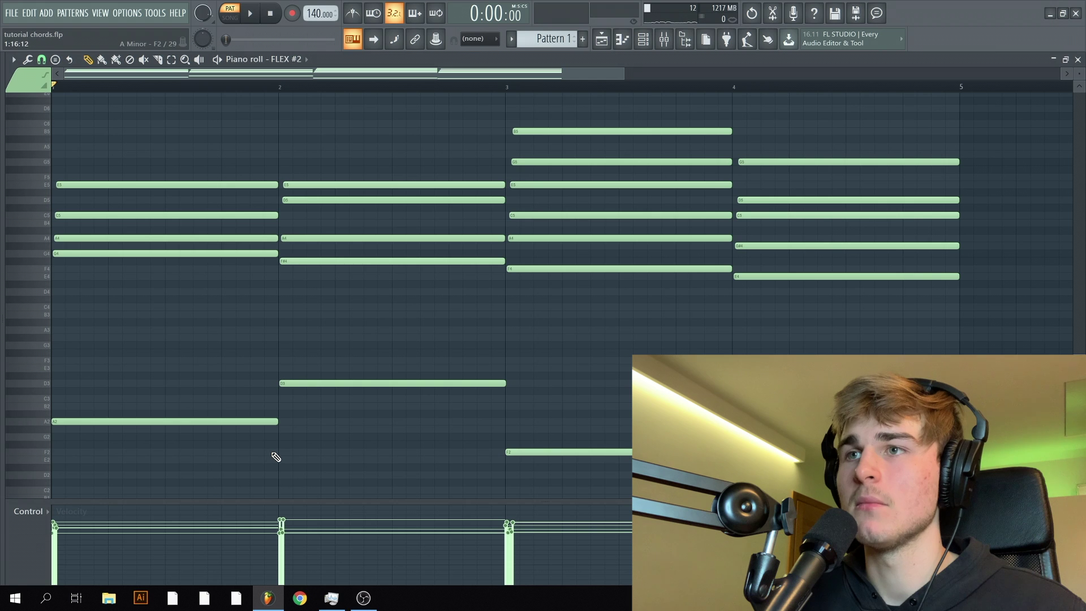
{"action": "scroll", "coordinate": [203, 420], "scroll_direction": "up", "scroll_amount": 2}
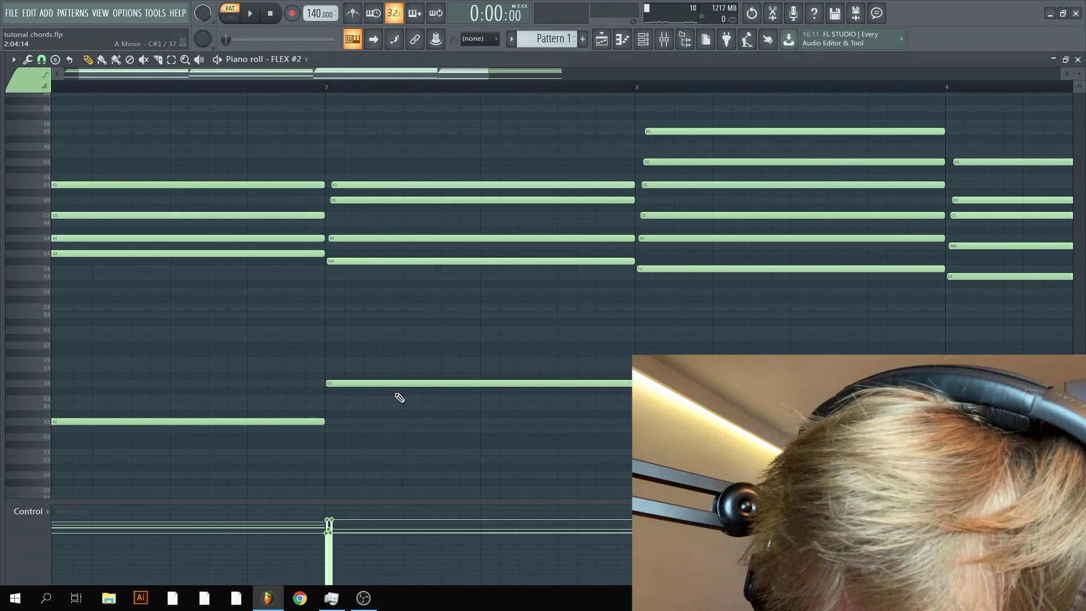
{"action": "scroll", "coordinate": [431, 450], "scroll_direction": "down", "scroll_amount": 3}
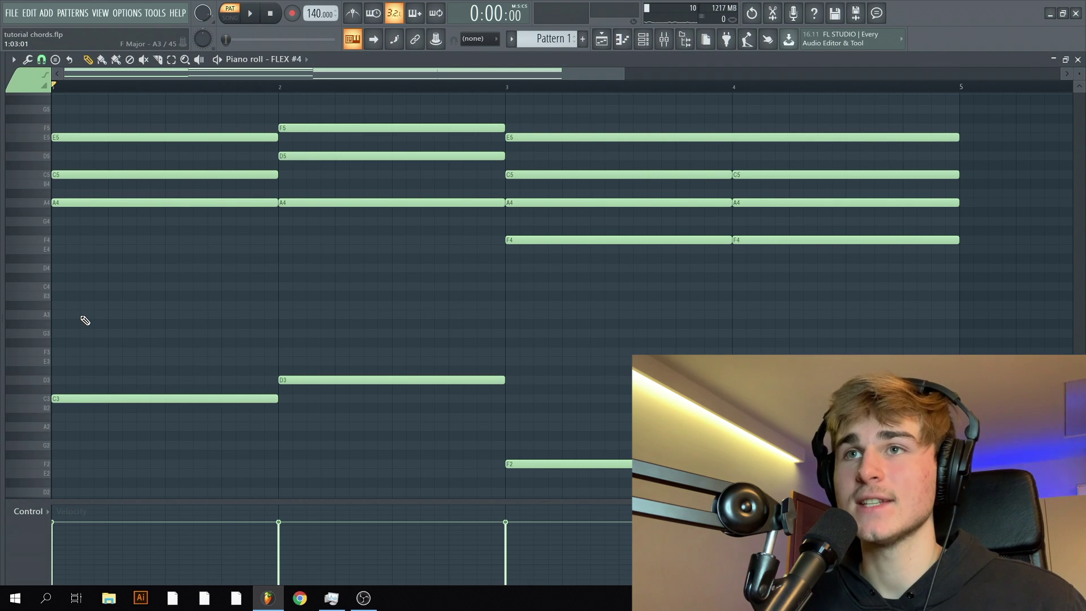
Play the FLEX #4 chord progression and stop it after the fourth bar begins.
{"action": "key", "text": "space"}
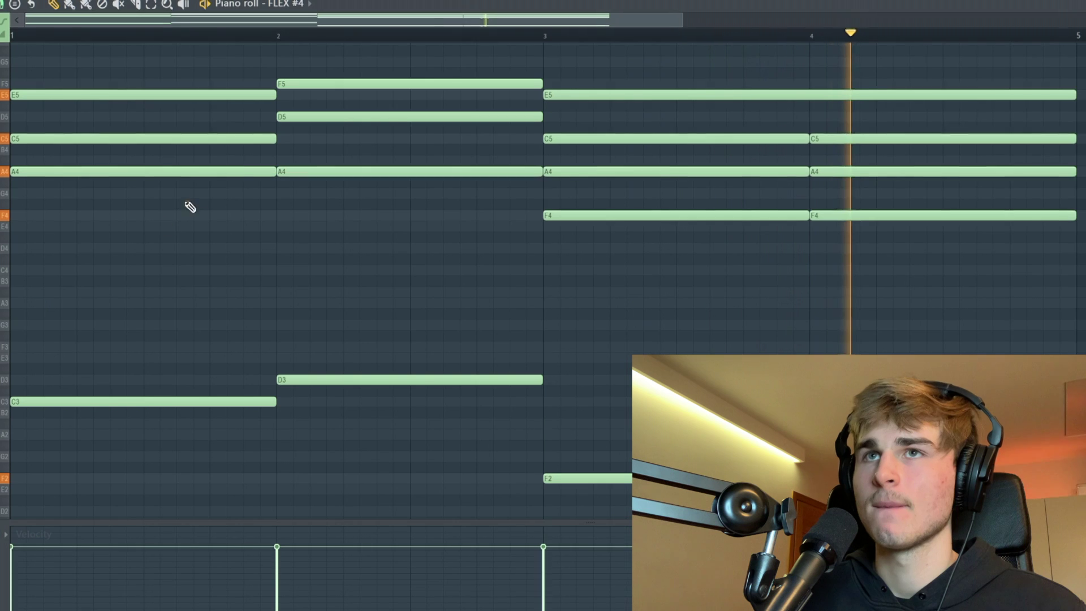
{"action": "left_click", "coordinate": [269, 0]}
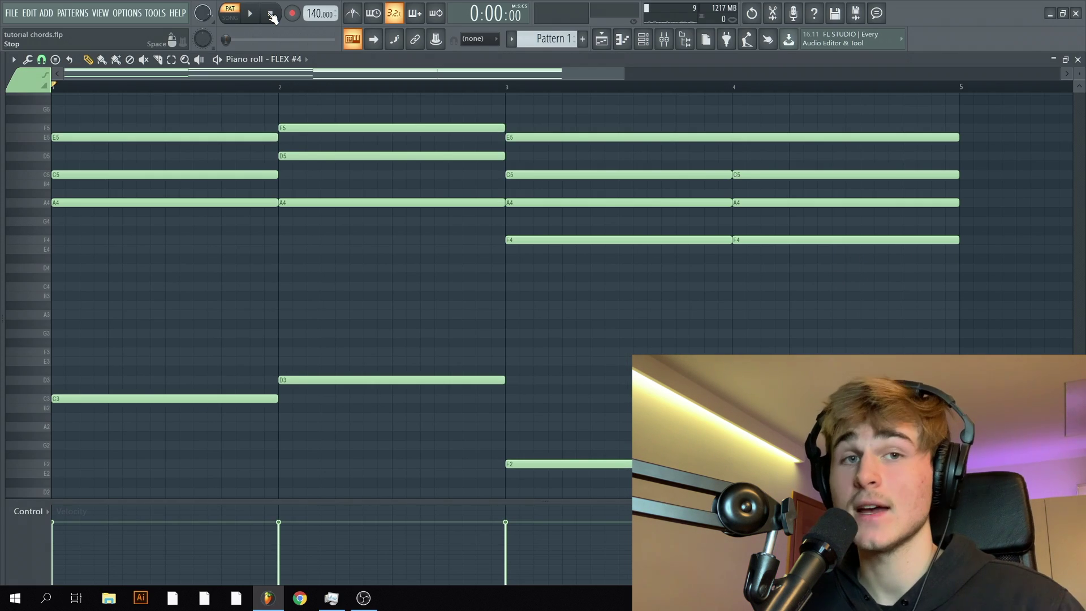
{"action": "scroll", "coordinate": [327, 124], "scroll_direction": "up", "scroll_amount": 2}
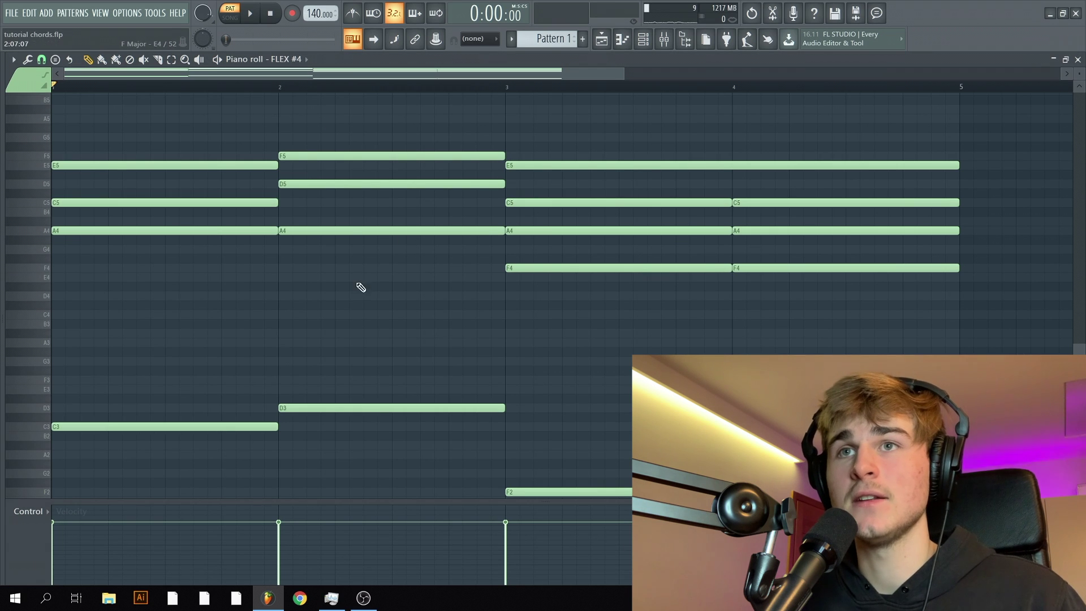
Move the second chord's A4 up an octave and back down twice, and clear the selection.
{"action": "left_click", "coordinate": [349, 229]}
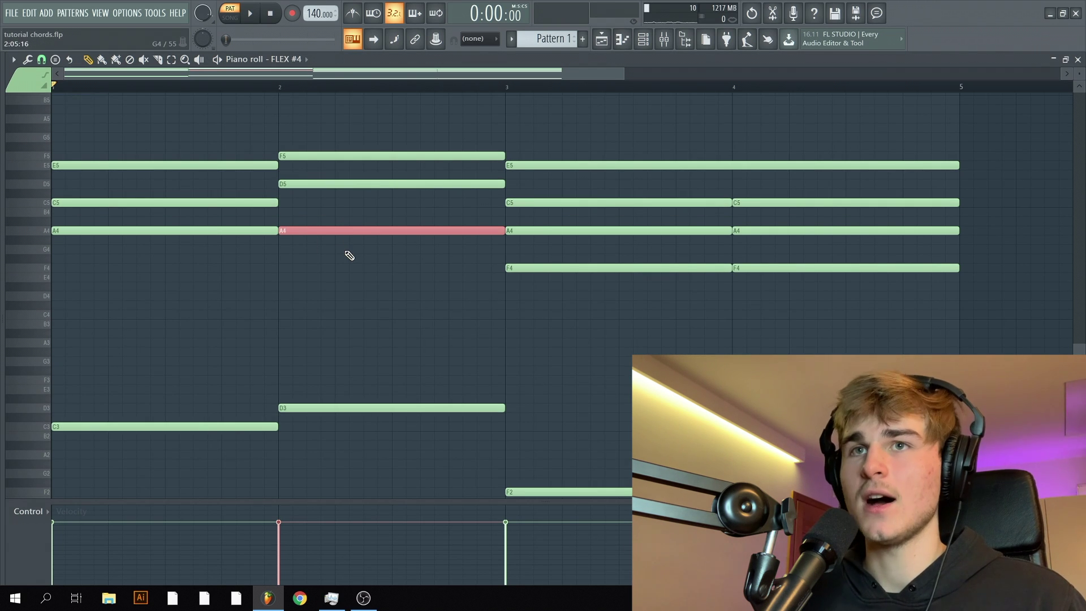
{"action": "key", "text": "ctrl+Up"}
{"action": "key", "text": "ctrl+Down"}
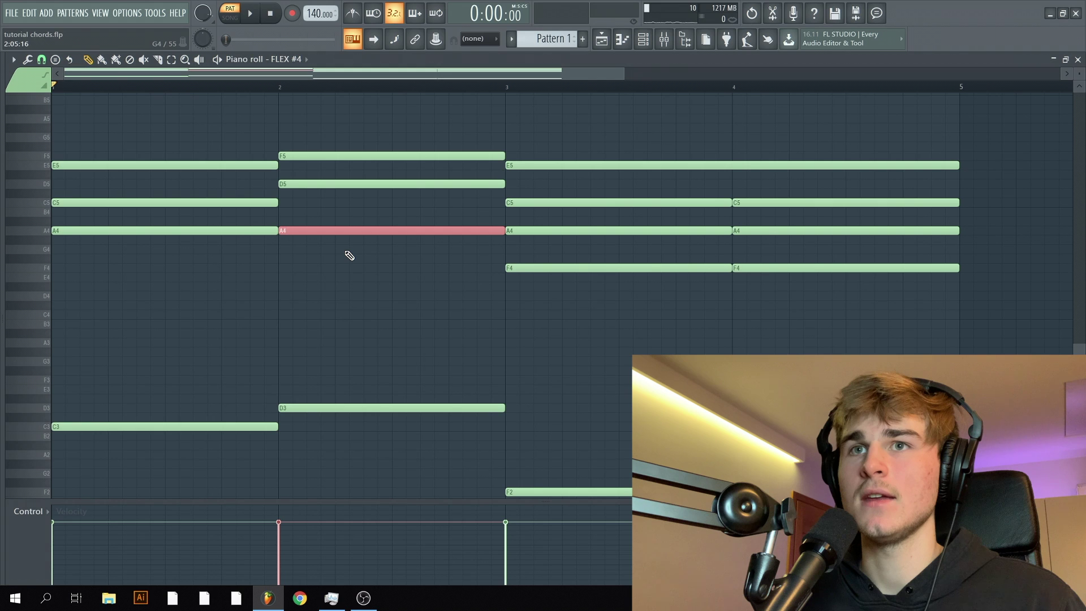
{"action": "key", "text": "ctrl+Up"}
{"action": "key", "text": "ctrl+Down"}
{"action": "key", "text": "ctrl+d"}
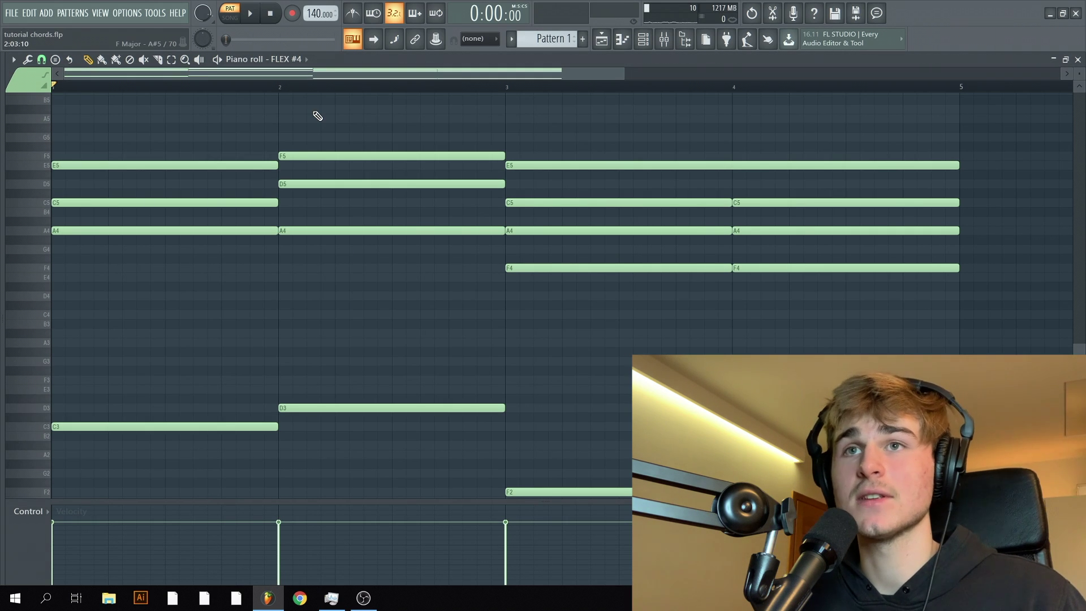
Play from the middle of bar 1, once as is and once with the second chord's A4 raised to A5.
{"action": "left_click", "coordinate": [165, 86]}
{"action": "key", "text": "space"}
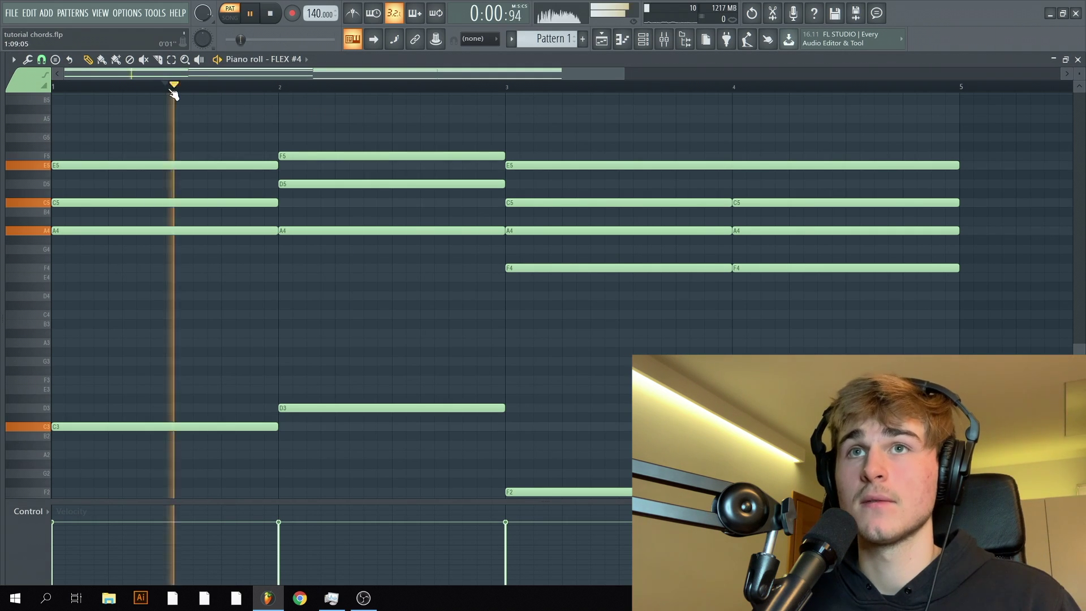
{"action": "key", "text": "space"}
{"action": "key", "text": "ctrl+z"}
{"action": "key", "text": "space"}
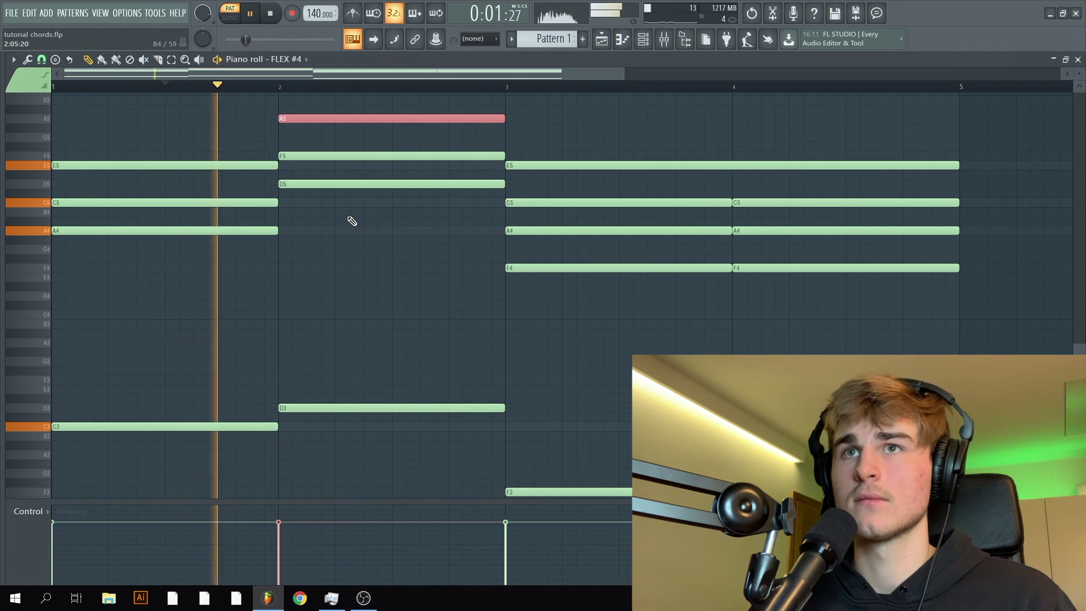
{"action": "key", "text": "ctrl+d"}
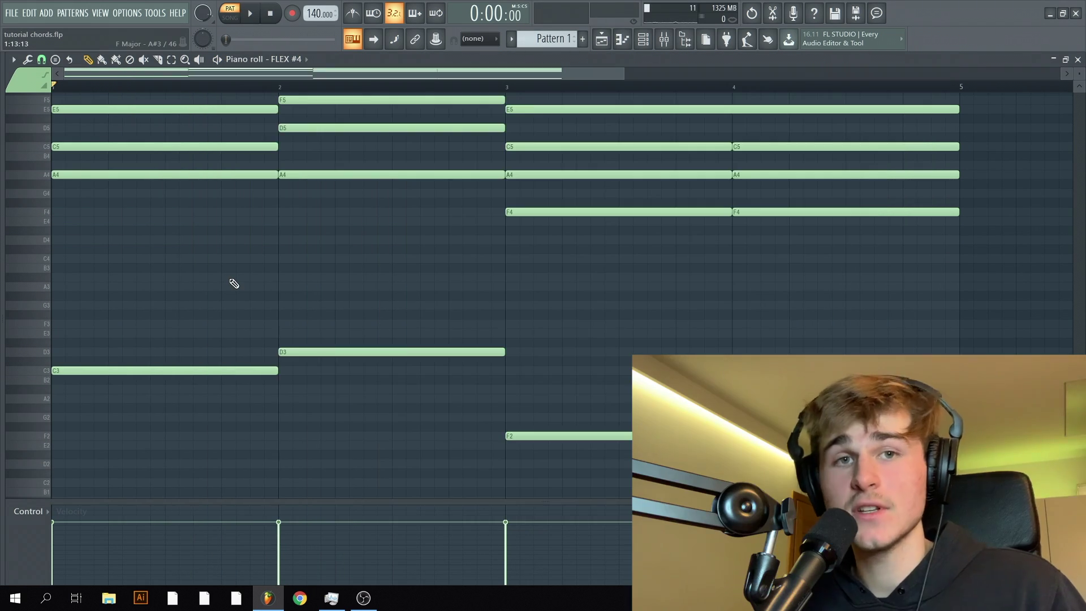
Lower the first chord's bass note from C3 to A2 and play the progression.
{"action": "scroll", "coordinate": [288, 405], "scroll_direction": "down", "scroll_amount": 1}
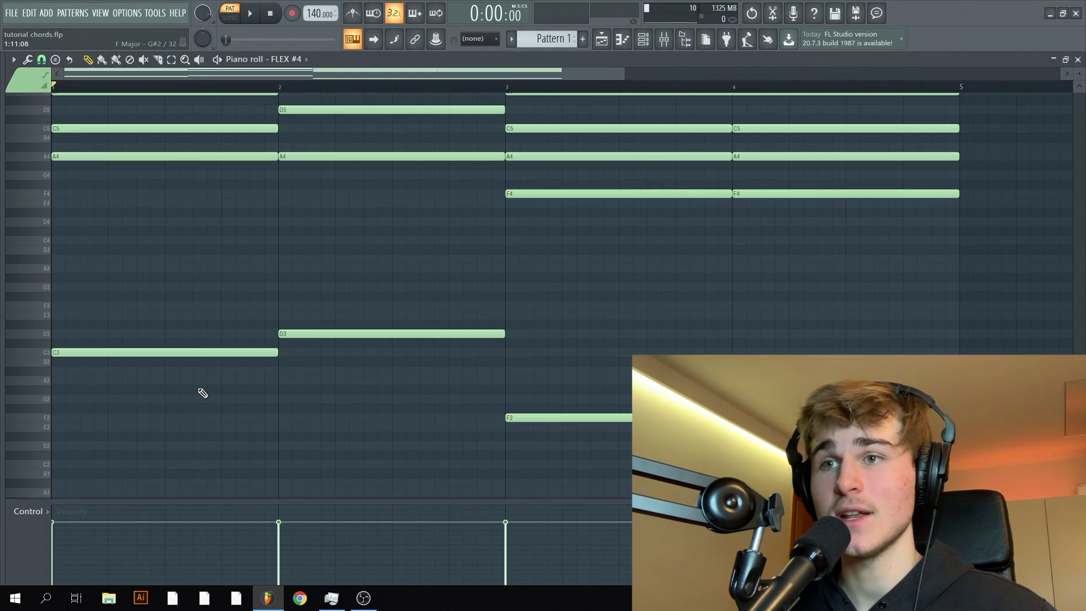
{"action": "left_click_drag", "start_coordinate": [836, 465], "coordinate": [250, 321]}
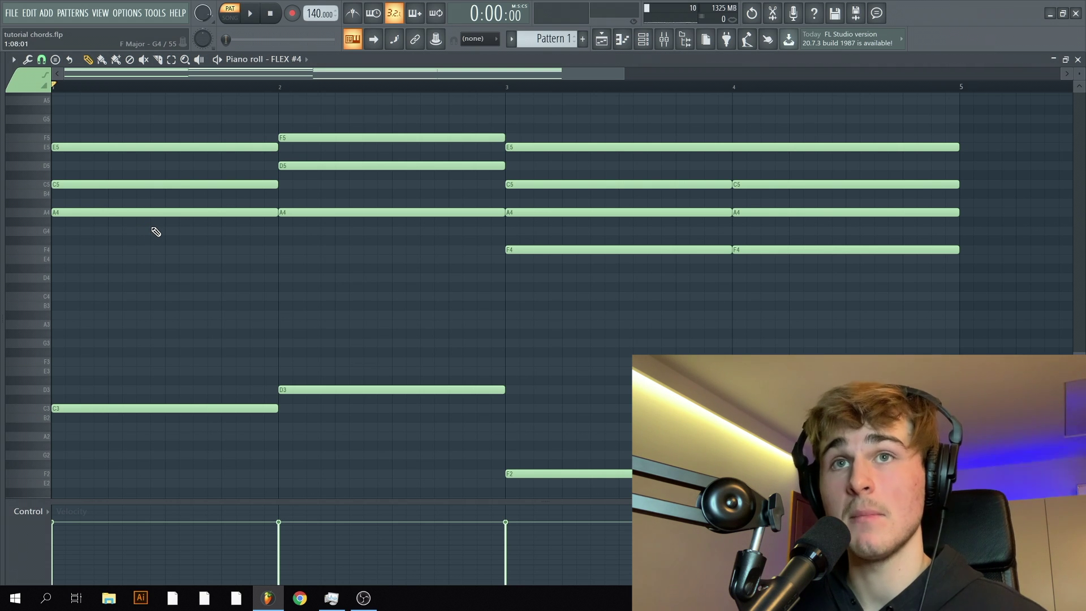
{"action": "scroll", "coordinate": [148, 241], "scroll_direction": "up", "scroll_amount": 1}
{"action": "left_click_drag", "start_coordinate": [111, 262], "coordinate": [85, 158]}
{"action": "scroll", "coordinate": [28, 211], "scroll_direction": "up", "scroll_amount": 3}
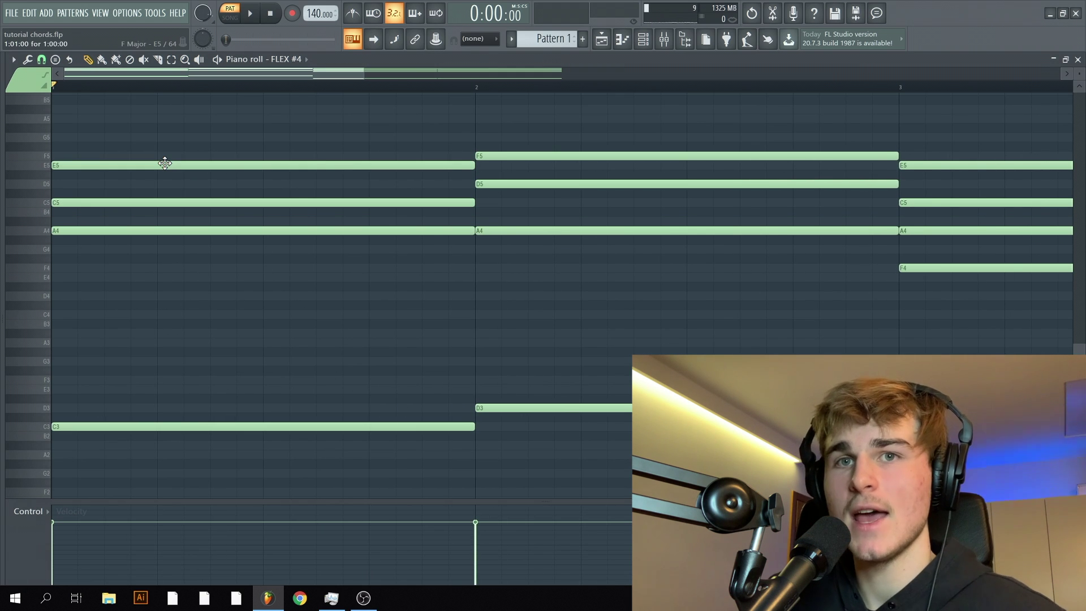
{"action": "left_click_drag", "start_coordinate": [79, 430], "coordinate": [72, 465]}
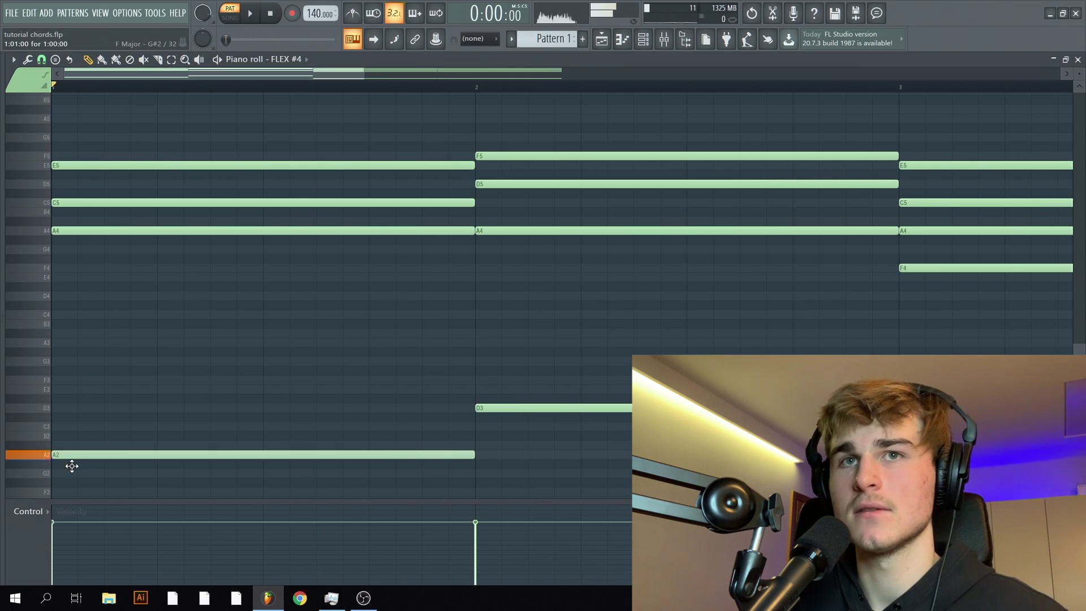
{"action": "key", "text": "space"}
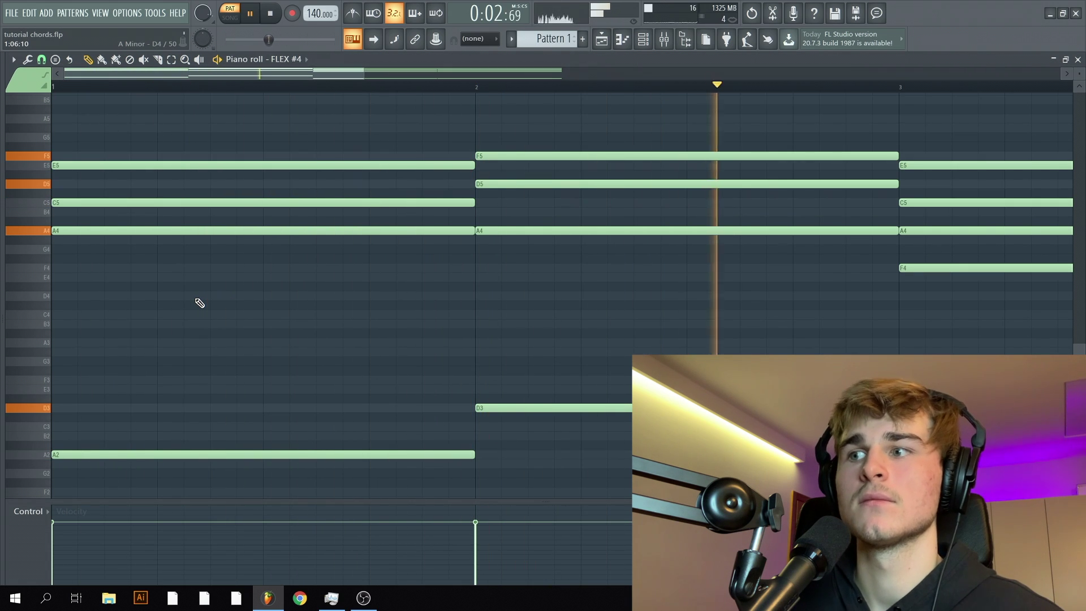
{"action": "key", "text": "space"}
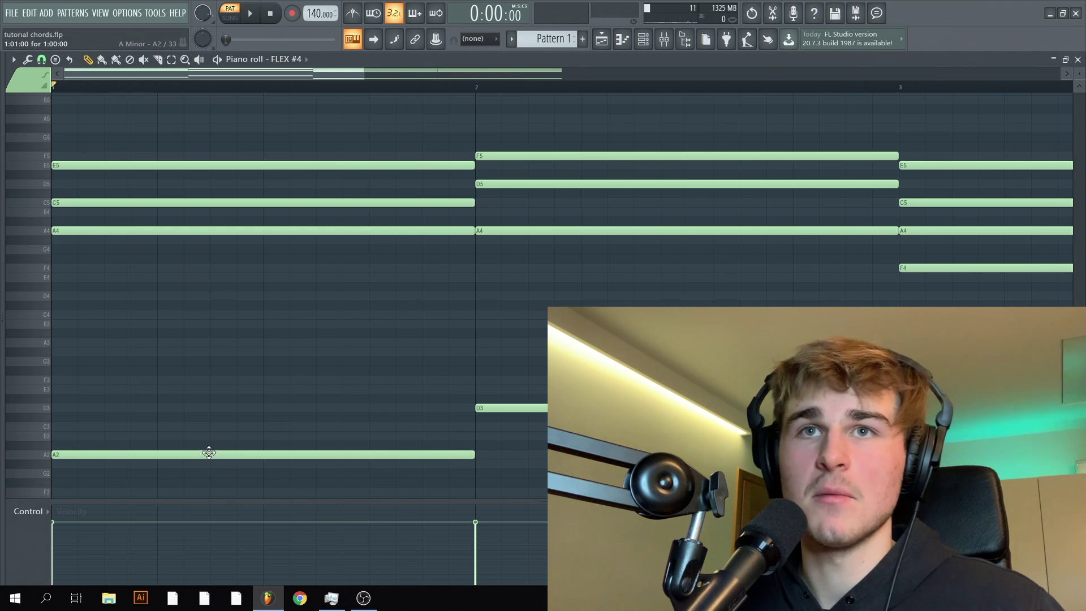
Raise the first chord's bass note from A2 to C3 and play the start of bar 1.
{"action": "left_click_drag", "start_coordinate": [208, 453], "coordinate": [202, 426]}
{"action": "key", "text": "space"}
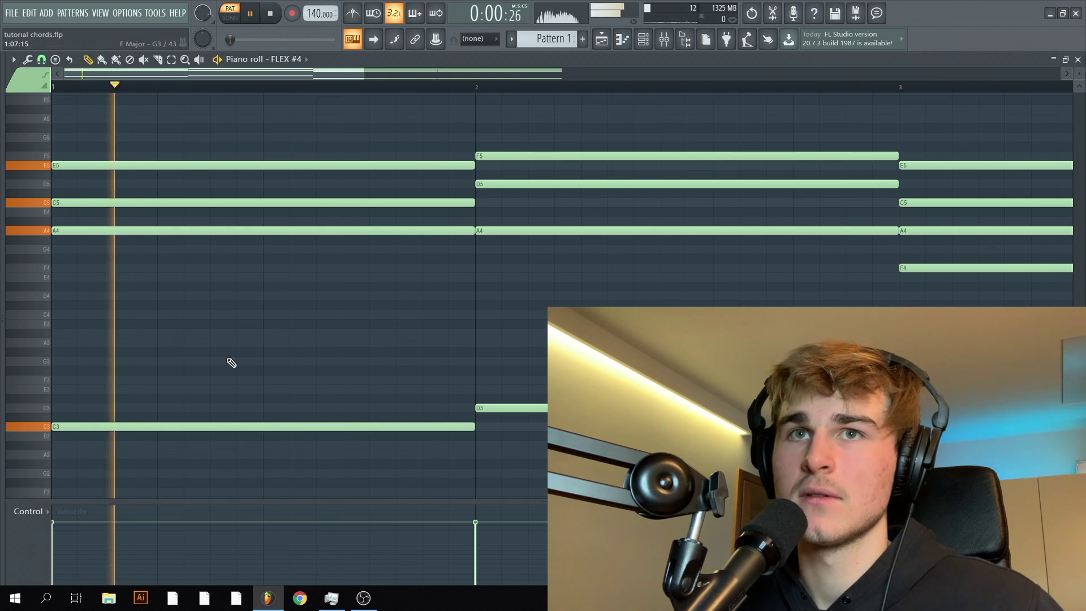
{"action": "key", "text": "space"}
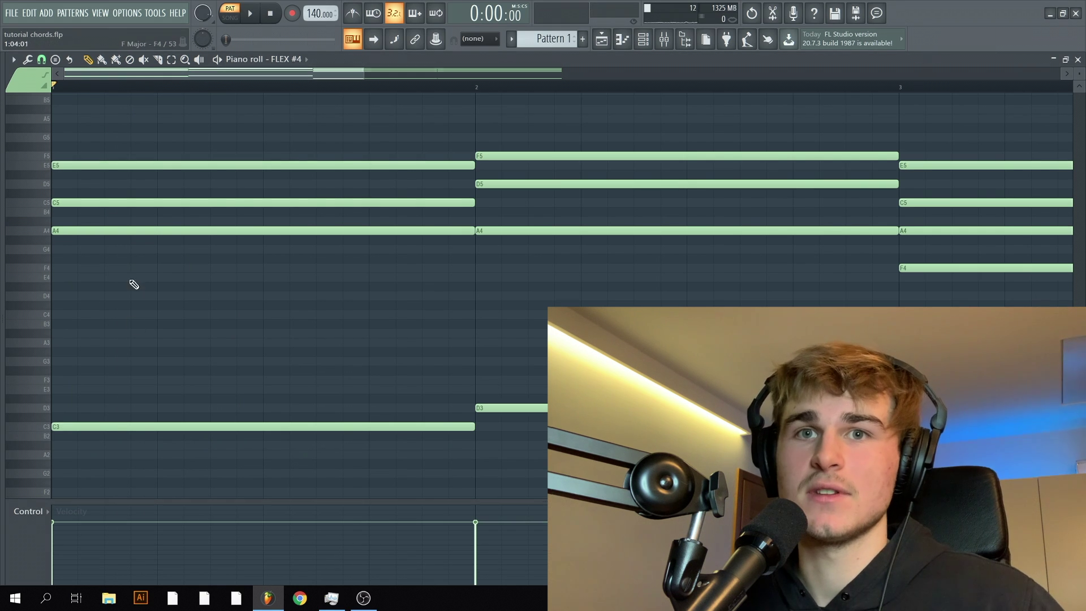
Compare the first chord's bass note at A2 and C3 in playback, ending with the note on A2.
{"action": "left_click_drag", "start_coordinate": [99, 426], "coordinate": [90, 454]}
{"action": "key", "text": "space"}
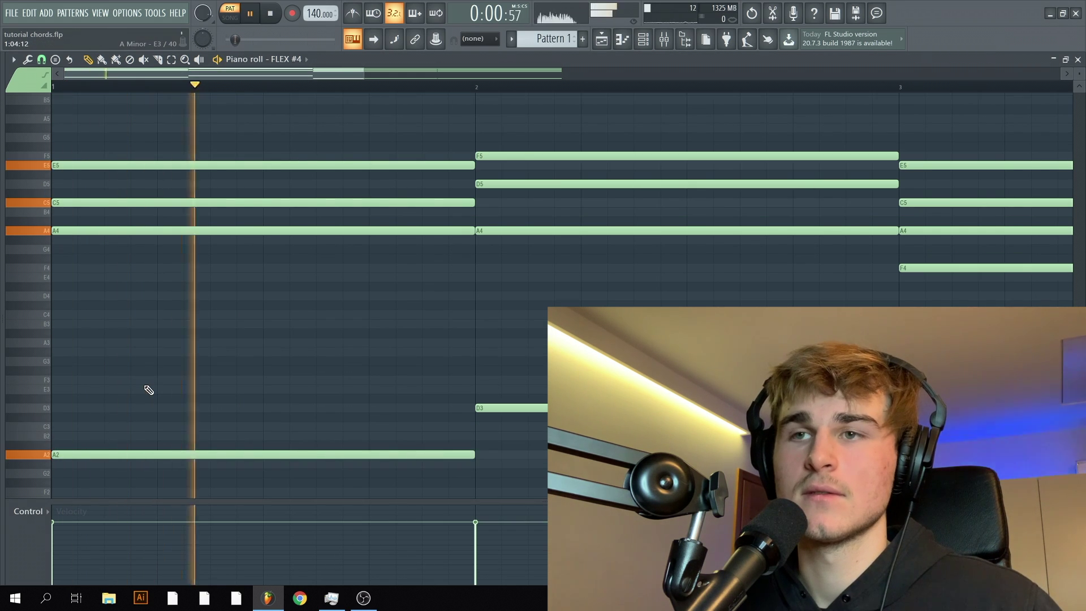
{"action": "key", "text": "space"}
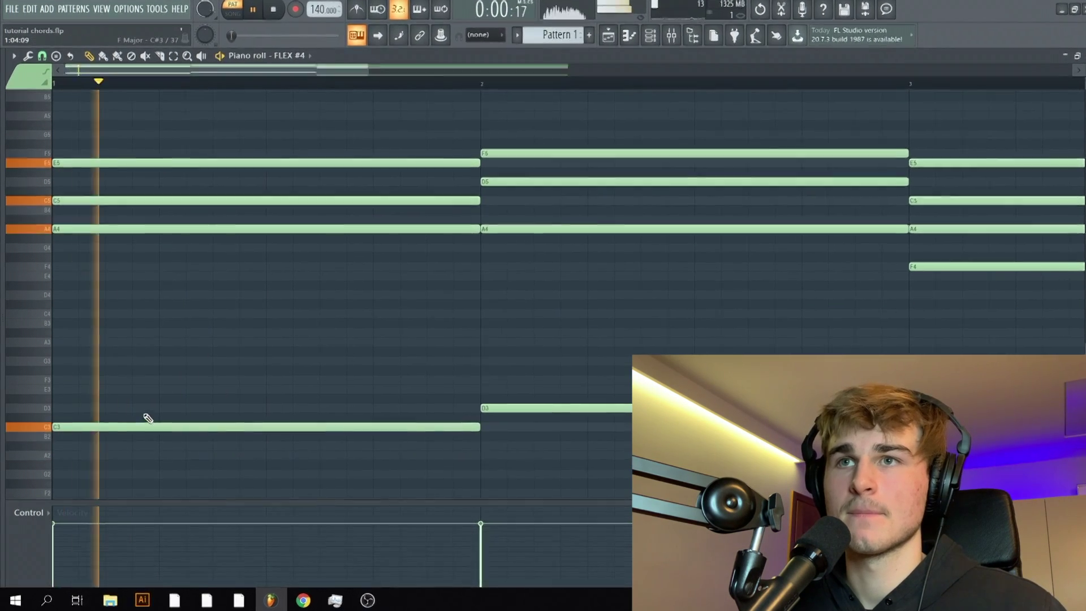
{"action": "scroll", "coordinate": [141, 417], "scroll_direction": "down", "scroll_amount": 3}
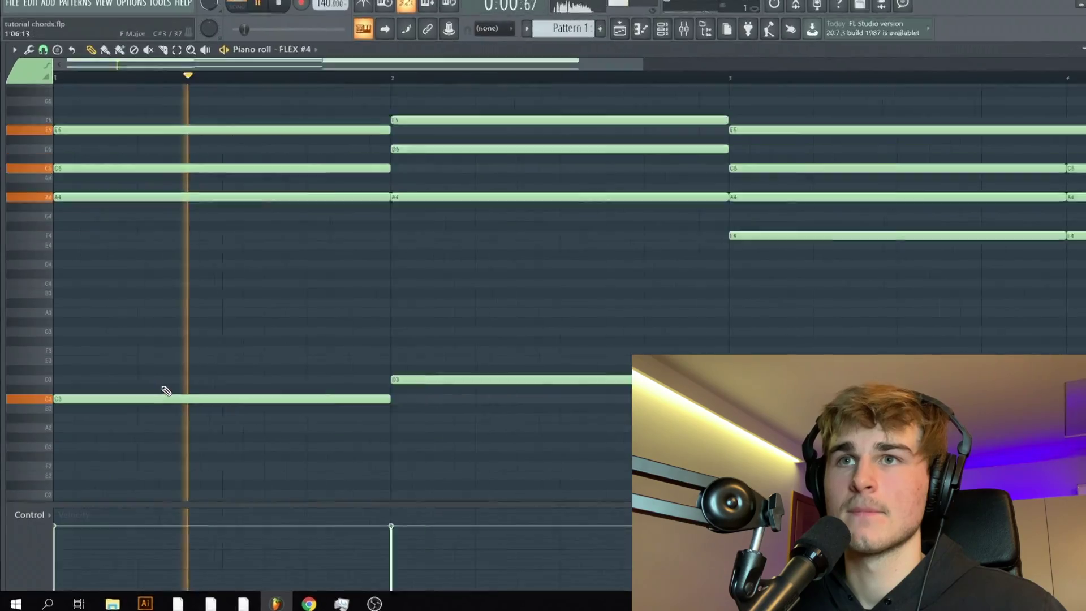
{"action": "left_click_drag", "start_coordinate": [172, 399], "coordinate": [172, 428]}
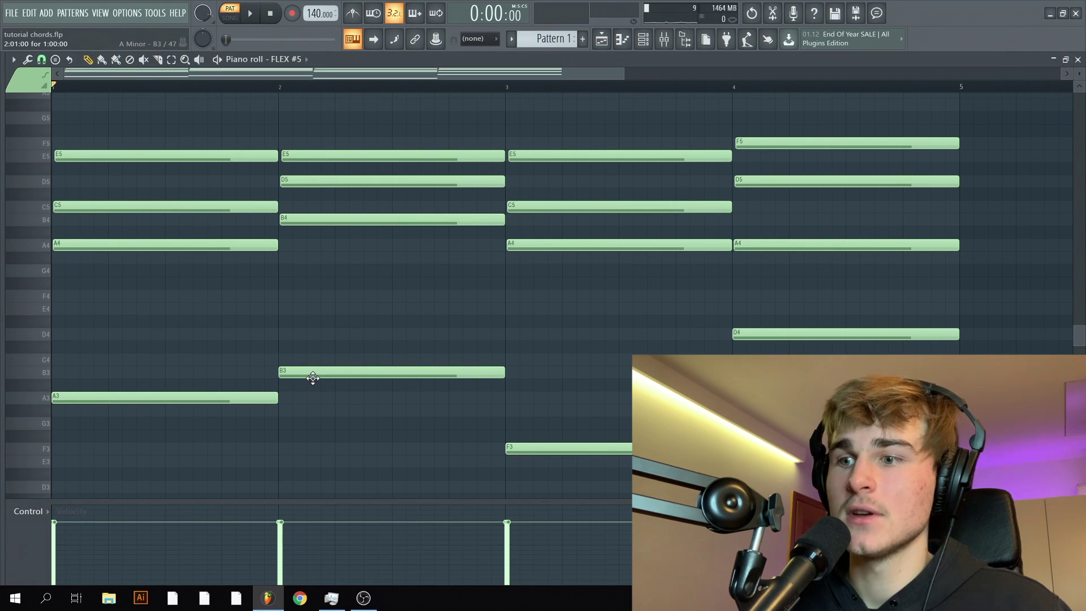
Play the FLEX #5 chord progression and replay its second chord from bar 2.
{"action": "key", "text": "space"}
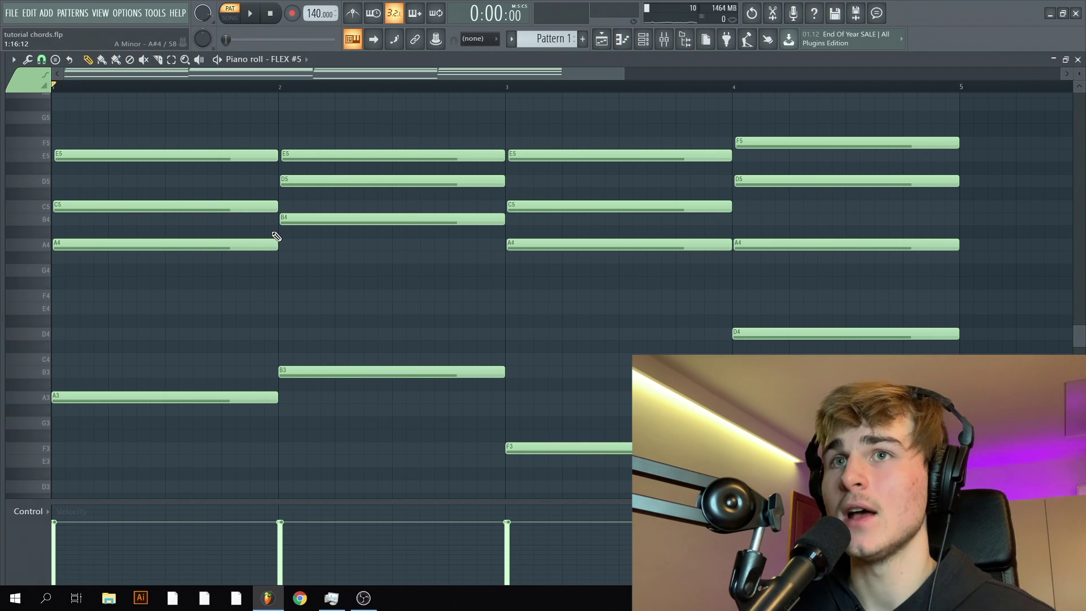
{"action": "scroll", "coordinate": [277, 236], "scroll_direction": "up", "scroll_amount": 3}
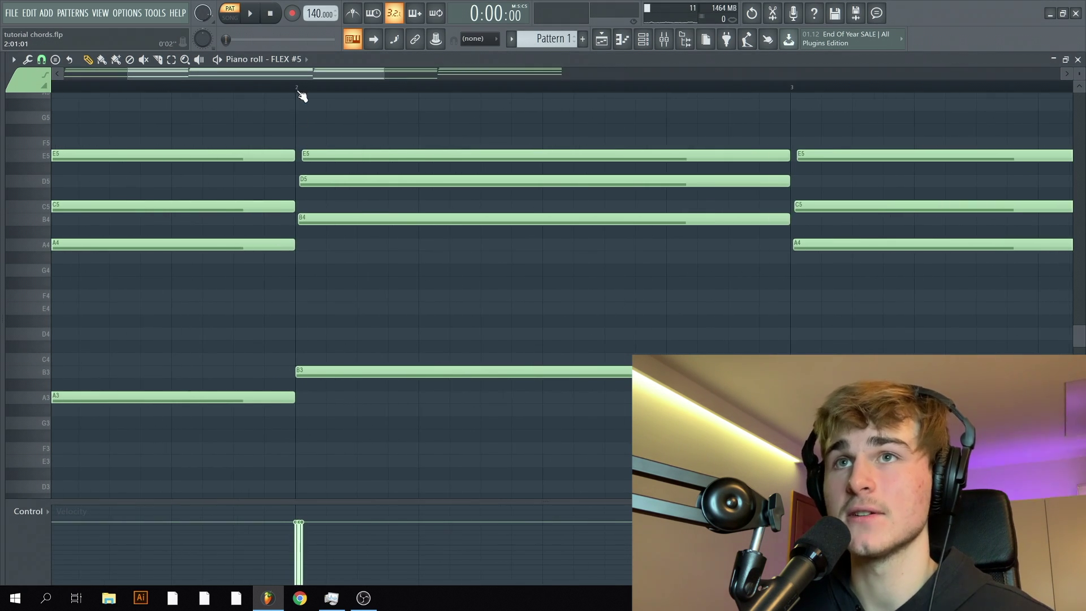
{"action": "key", "text": "space"}
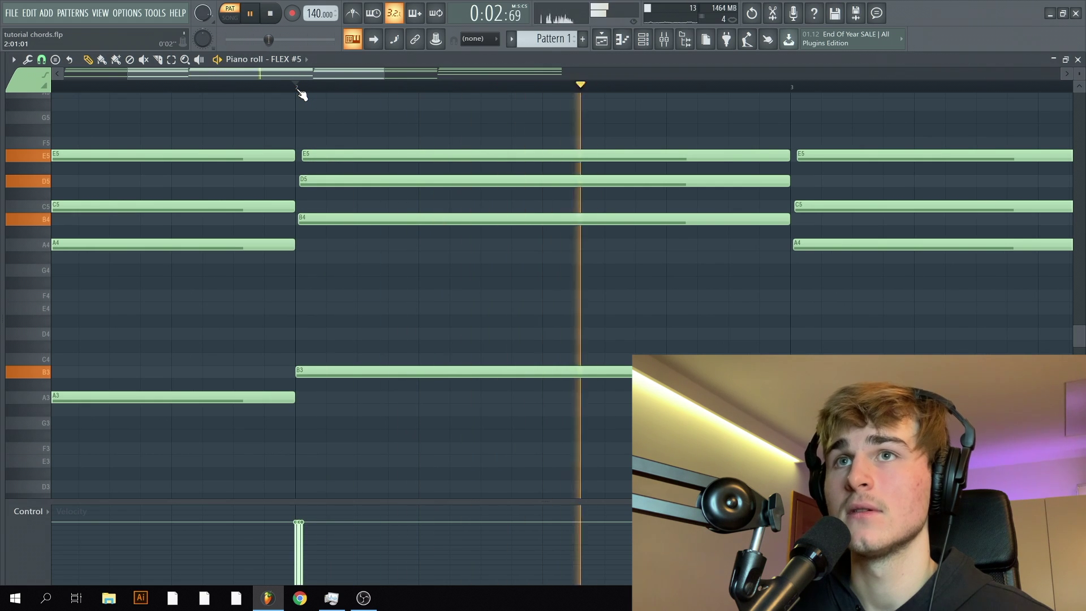
{"action": "key", "text": "space"}
{"action": "key", "text": "space"}
{"action": "key", "text": "space"}
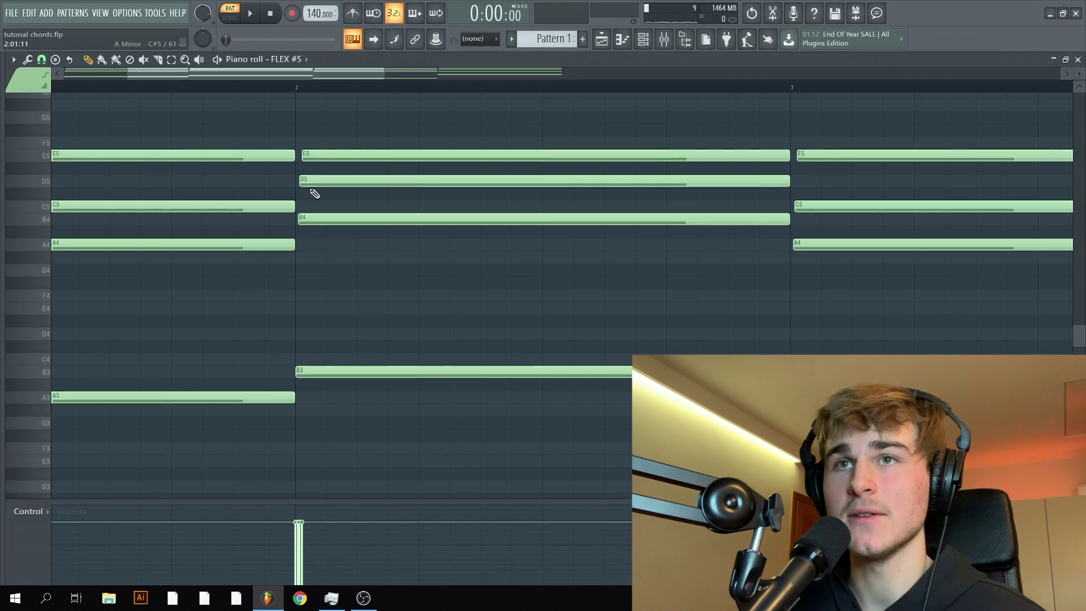
{"action": "left_click_drag", "start_coordinate": [297, 88], "coordinate": [768, 97]}
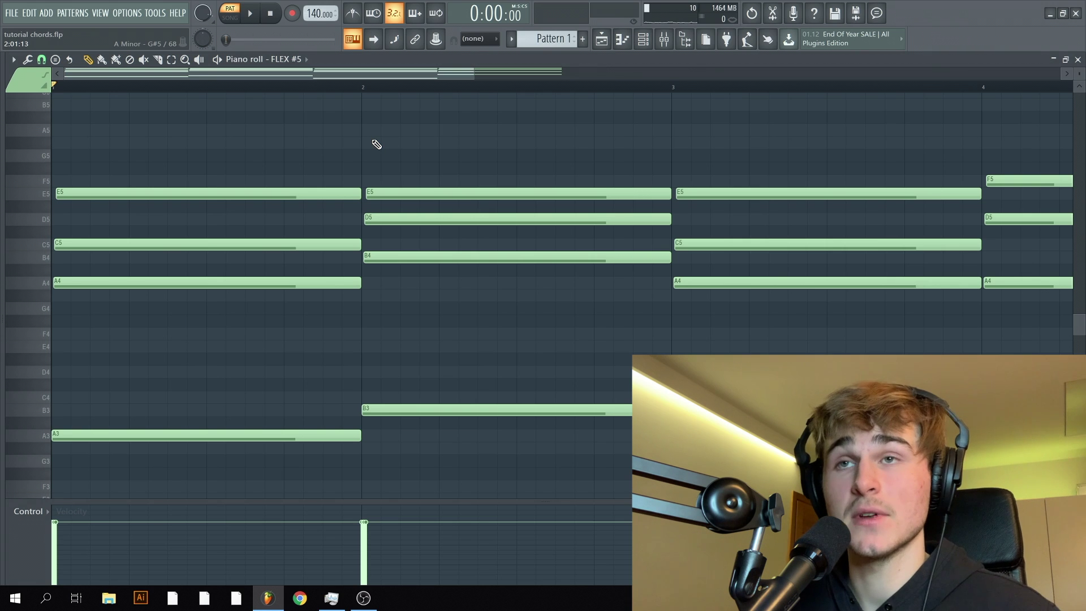
{"action": "left_click_drag", "start_coordinate": [378, 177], "coordinate": [396, 200]}
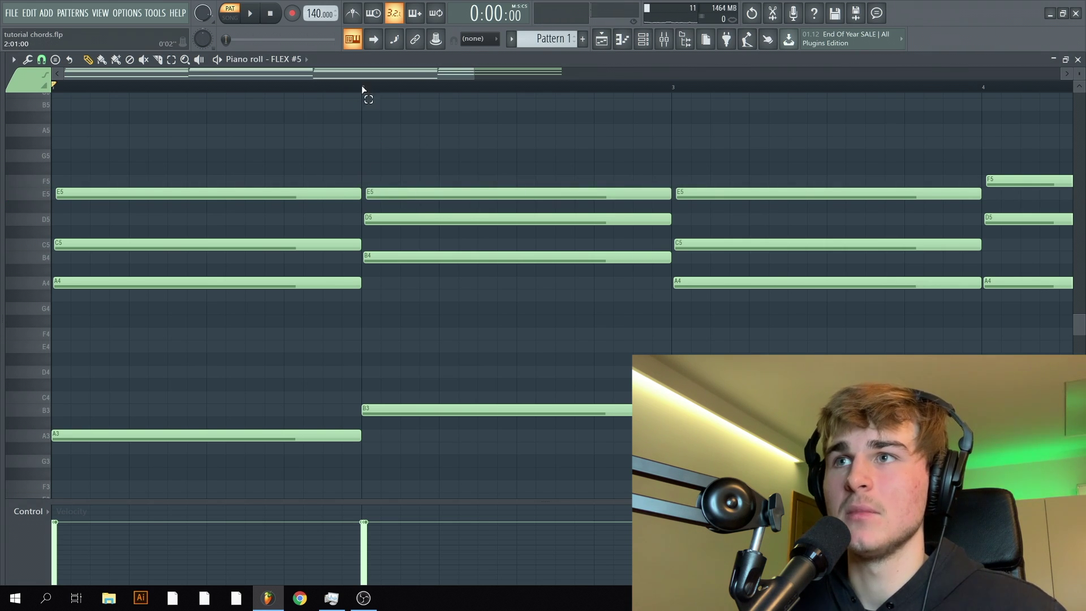
Replace the second chord's E5 with an F5 of the same length and play the change.
{"action": "left_click_drag", "start_coordinate": [362, 90], "coordinate": [652, 89]}
{"action": "right_click", "coordinate": [396, 194]}
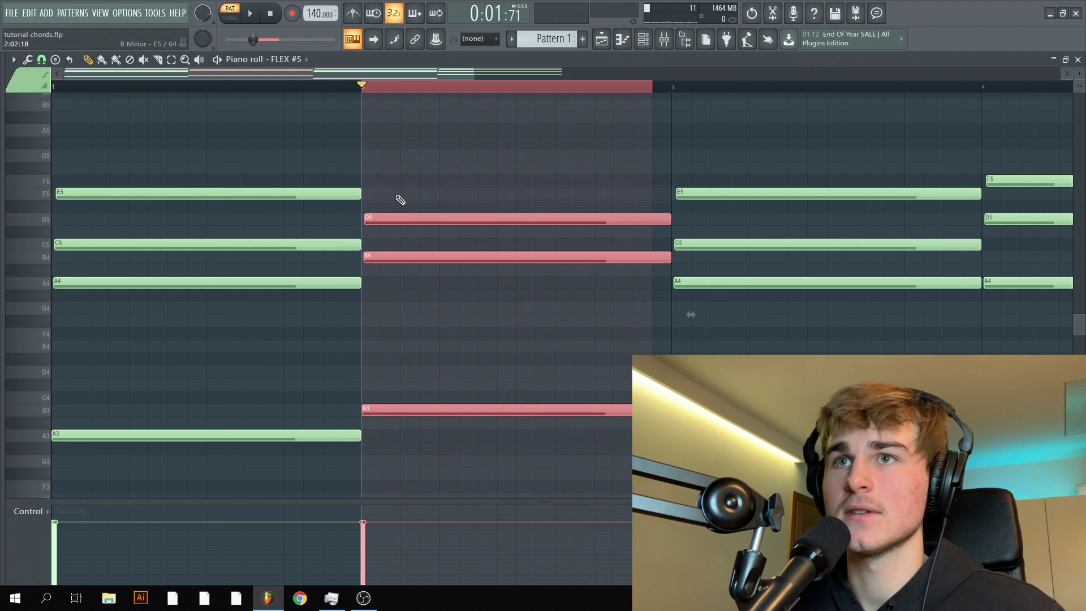
{"action": "left_click", "coordinate": [375, 183]}
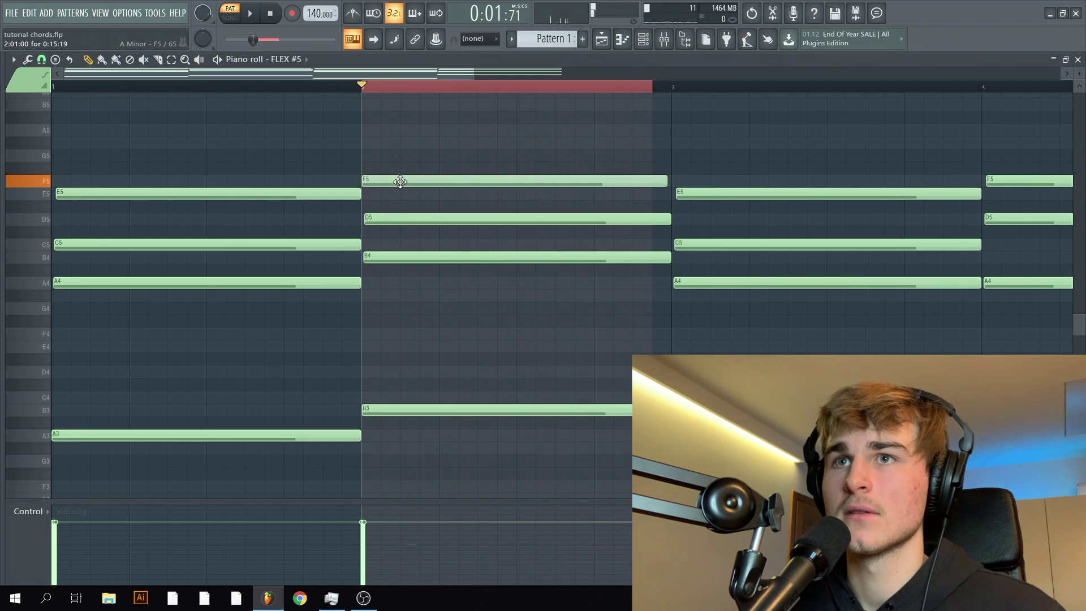
{"action": "left_click_drag", "start_coordinate": [400, 181], "coordinate": [406, 181]}
{"action": "key", "text": "space"}
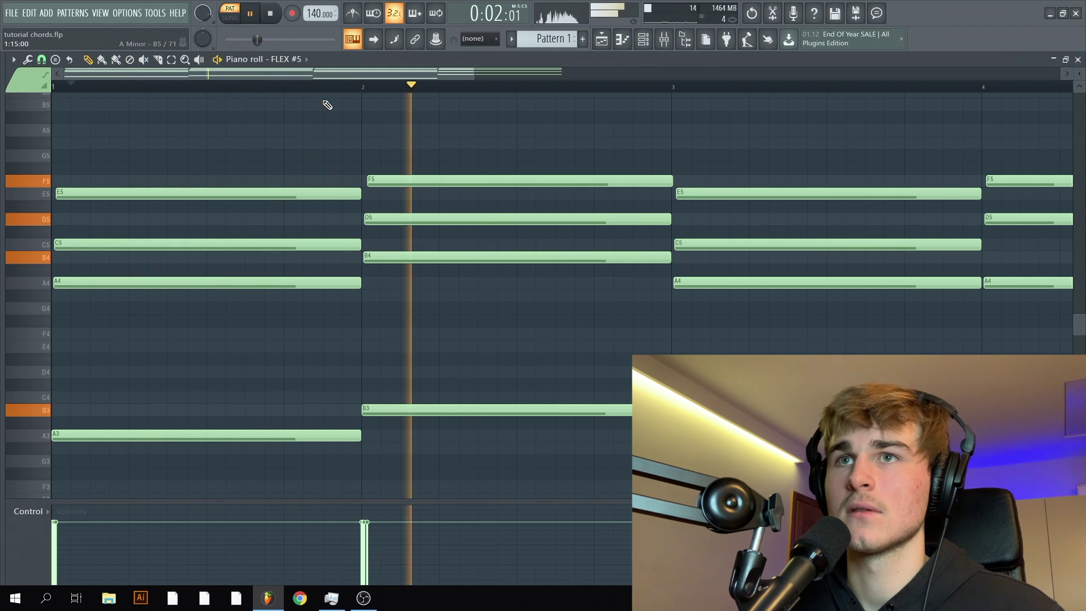
{"action": "key", "text": "space"}
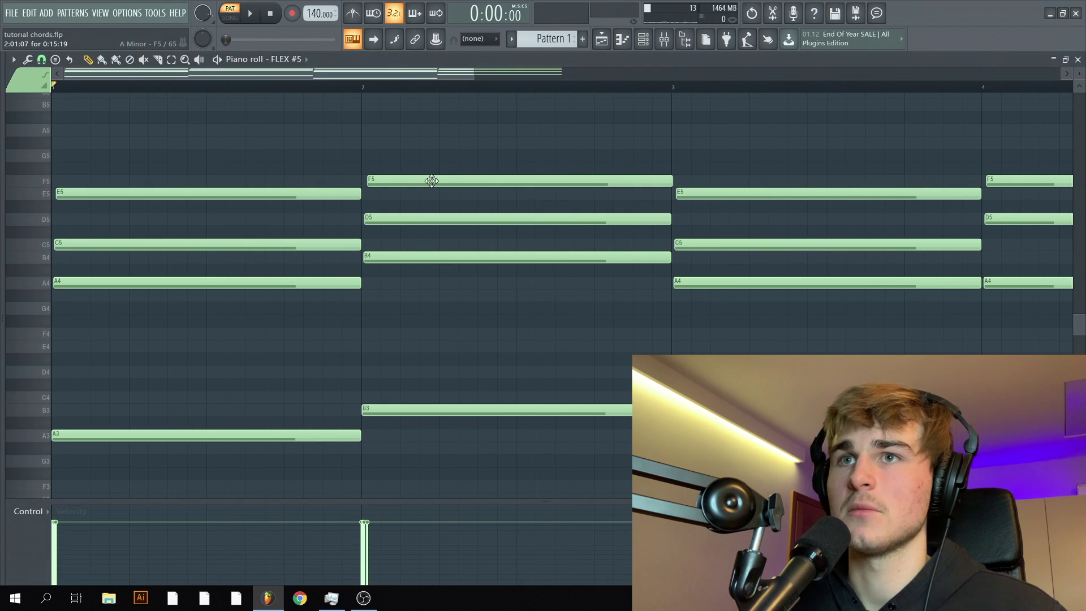
Bring the second chord's top note back to E5 and play the progression into bar 2.
{"action": "left_click_drag", "start_coordinate": [431, 181], "coordinate": [430, 196]}
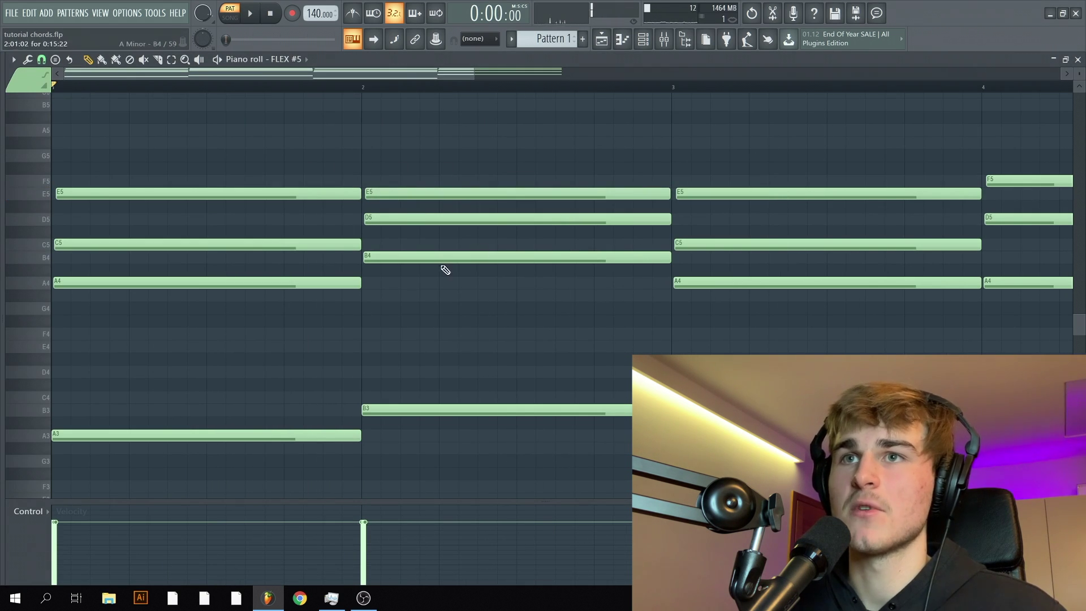
{"action": "left_click_drag", "start_coordinate": [413, 327], "coordinate": [388, 174]}
{"action": "left_click", "coordinate": [88, 120], "text": "ctrl"}
{"action": "key", "text": "space"}
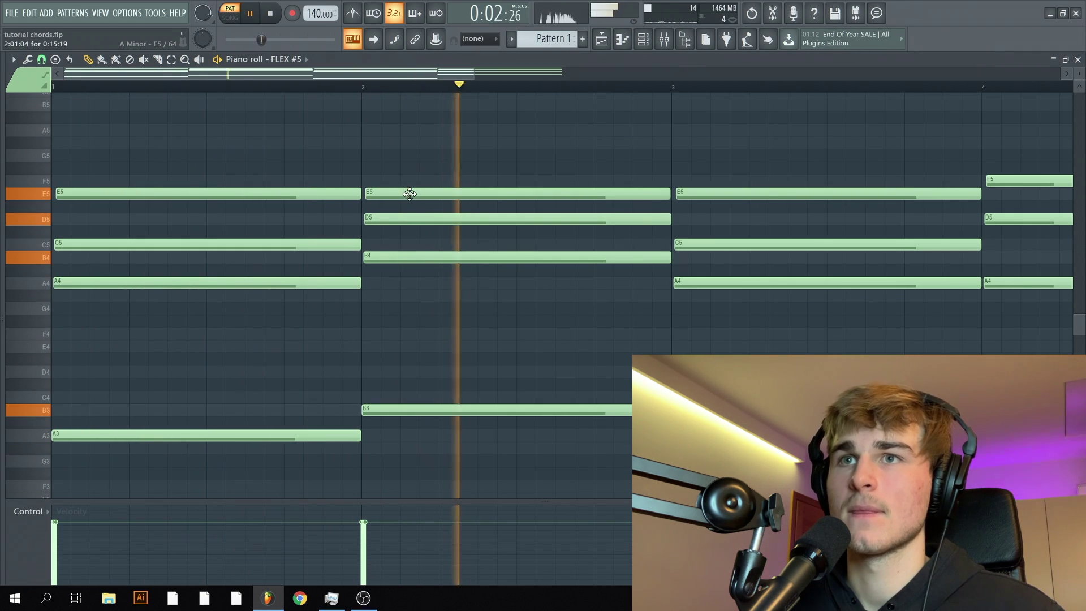
Raise the second chord's top note from E5 to F5 and play from within bar 1.
{"action": "left_click_drag", "start_coordinate": [410, 194], "coordinate": [408, 182]}
{"action": "key", "text": "space"}
{"action": "key", "text": "space"}
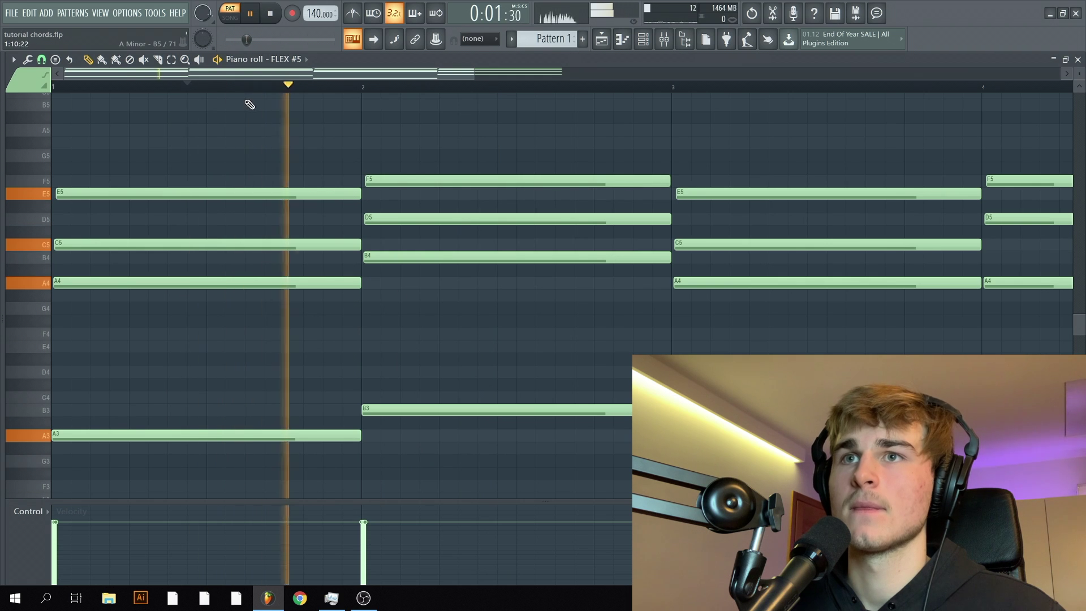
{"action": "key", "text": "space"}
Lower the second chord's top note to E5 and play the progression from the start.
{"action": "left_click_drag", "start_coordinate": [71, 87], "coordinate": [53, 86]}
{"action": "left_click_drag", "start_coordinate": [422, 181], "coordinate": [421, 190]}
{"action": "key", "text": "space"}
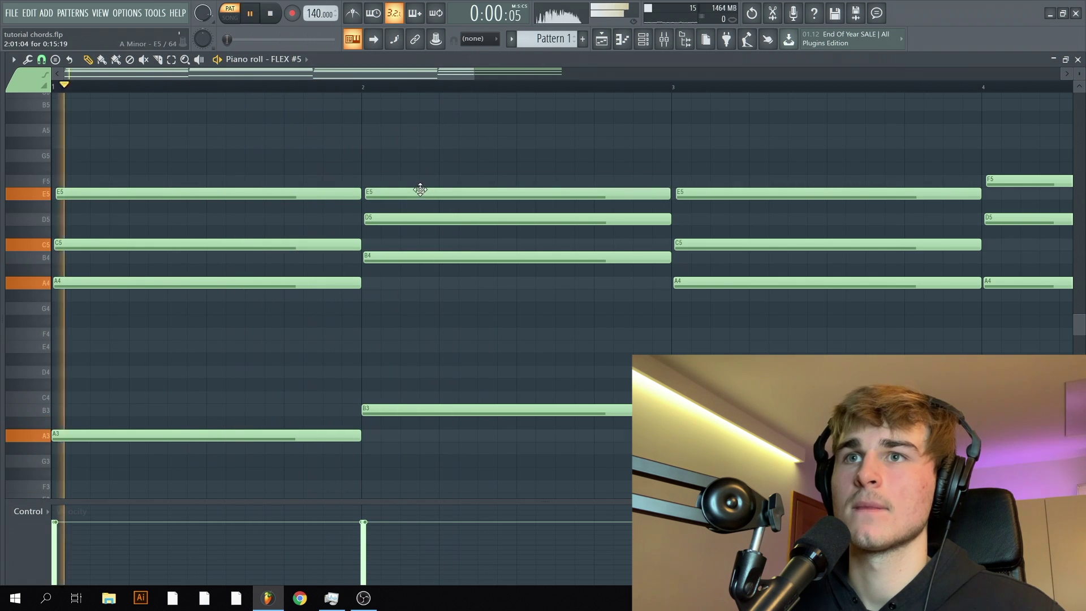
{"action": "right_click", "coordinate": [425, 171], "text": "ctrl"}
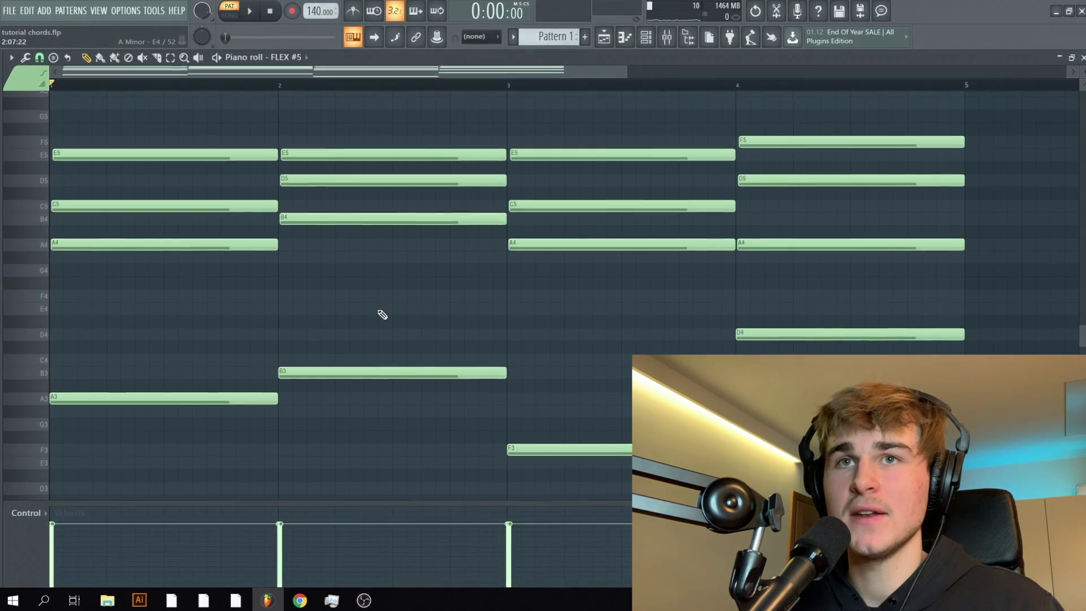
Raise the first chord's C5, the second chord's D5 and the A4 of the third and fourth chords by one octave.
{"action": "scroll", "coordinate": [251, 238], "scroll_direction": "up", "scroll_amount": 3}
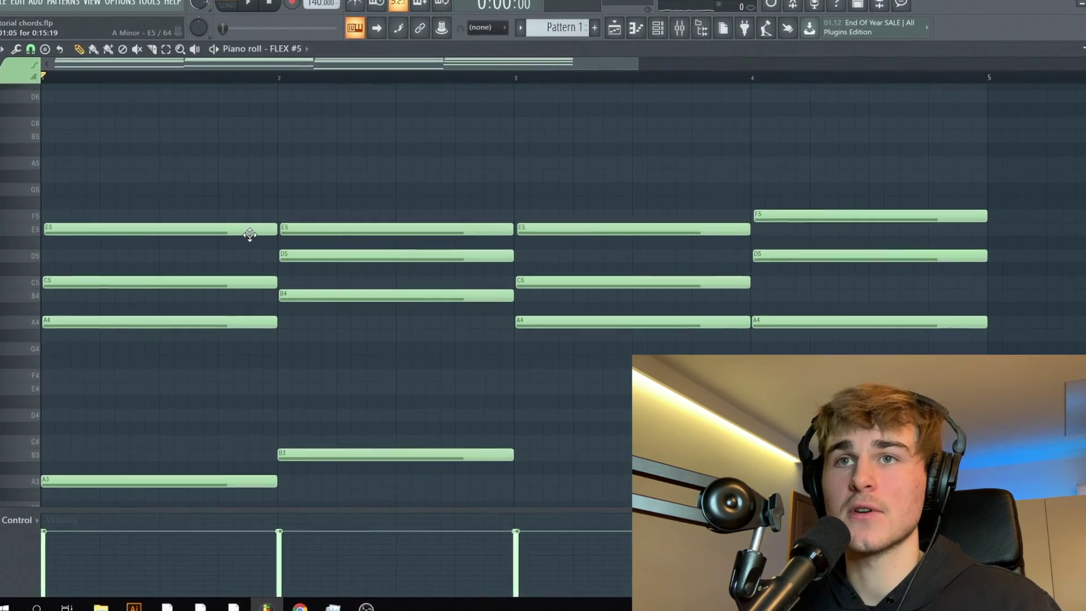
{"action": "left_click_drag", "start_coordinate": [194, 271], "coordinate": [195, 294]}
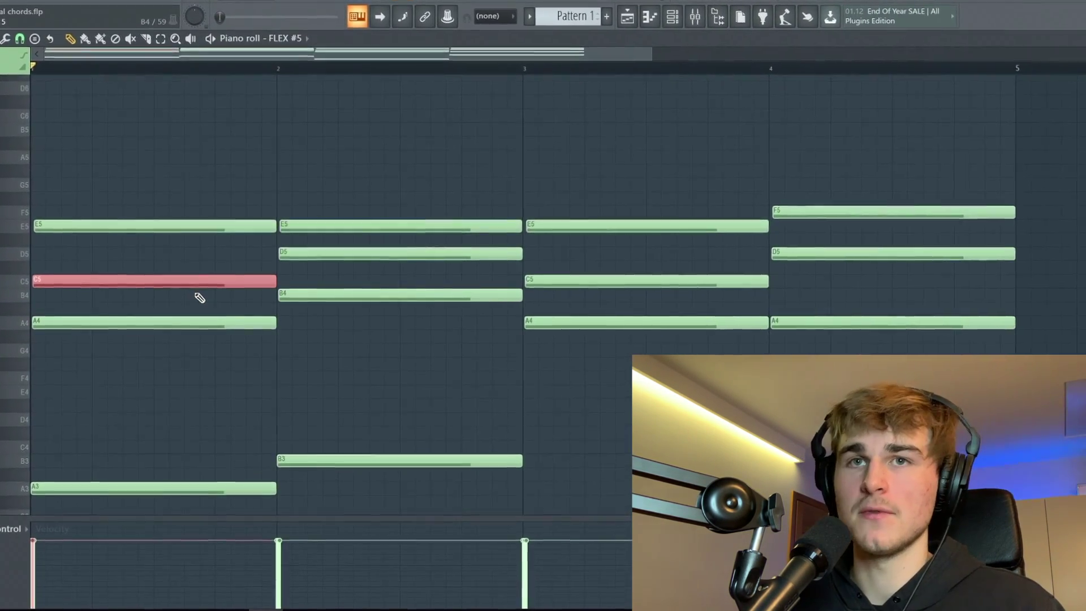
{"action": "key", "text": "ctrl+Up"}
{"action": "left_click", "coordinate": [339, 253]}
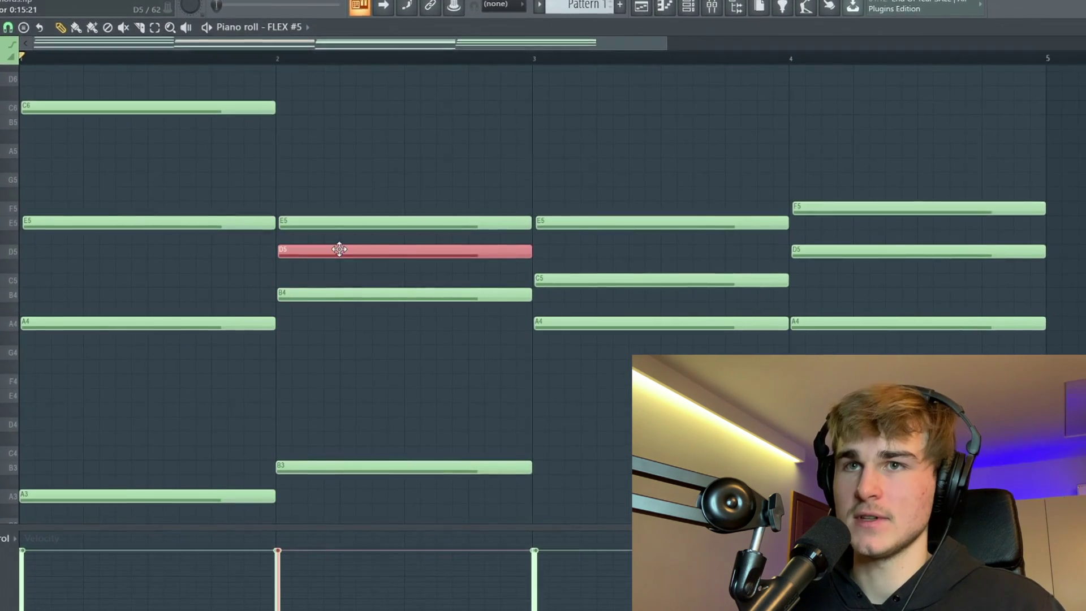
{"action": "key", "text": "ctrl+Up"}
{"action": "left_click", "coordinate": [589, 322]}
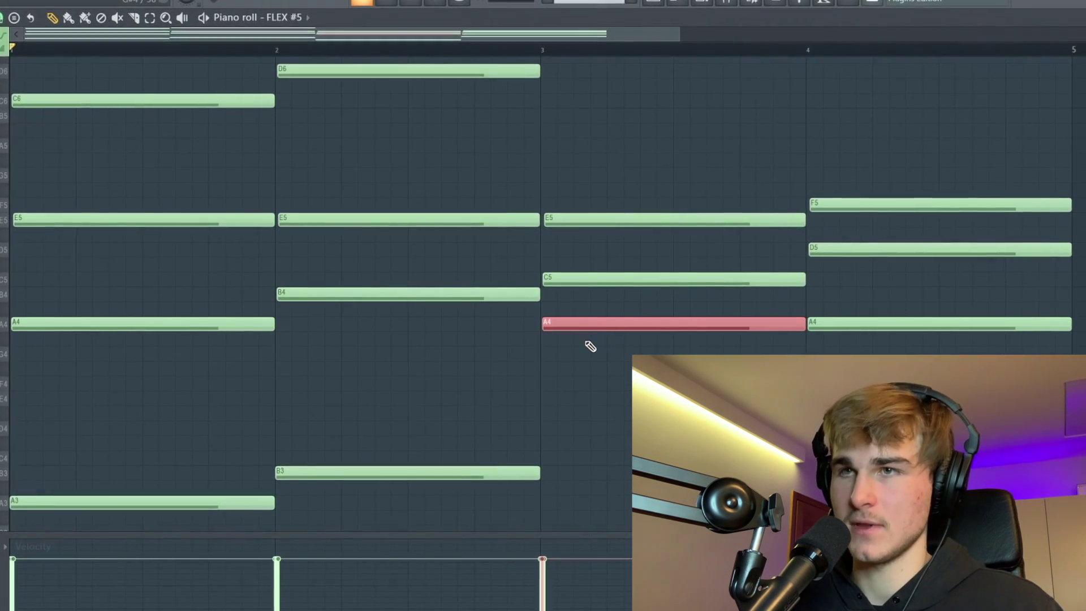
{"action": "key", "text": "ctrl+Up"}
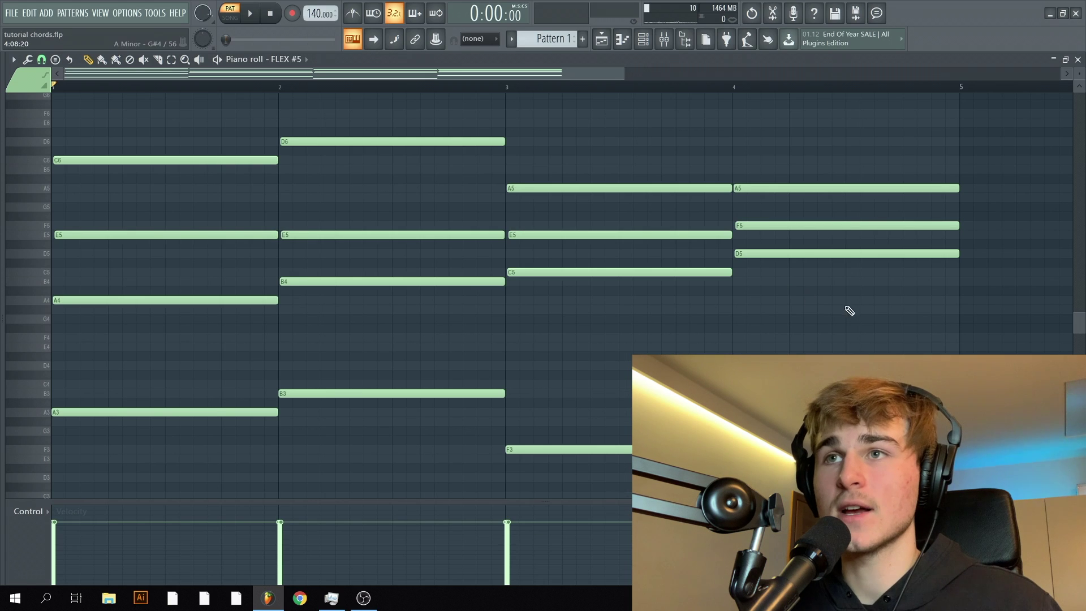
Play the octave-spread FLEX #5 progression, once from the start and once from the middle of bar 3.
{"action": "left_click_drag", "start_coordinate": [850, 310], "coordinate": [117, 126]}
{"action": "left_click", "coordinate": [199, 123]}
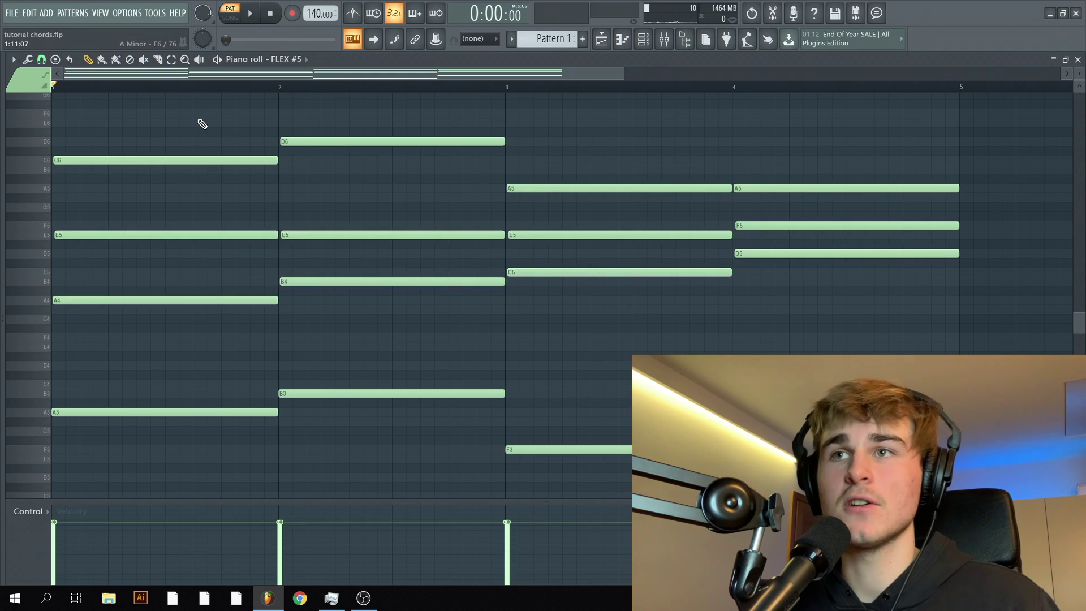
{"action": "key", "text": "space"}
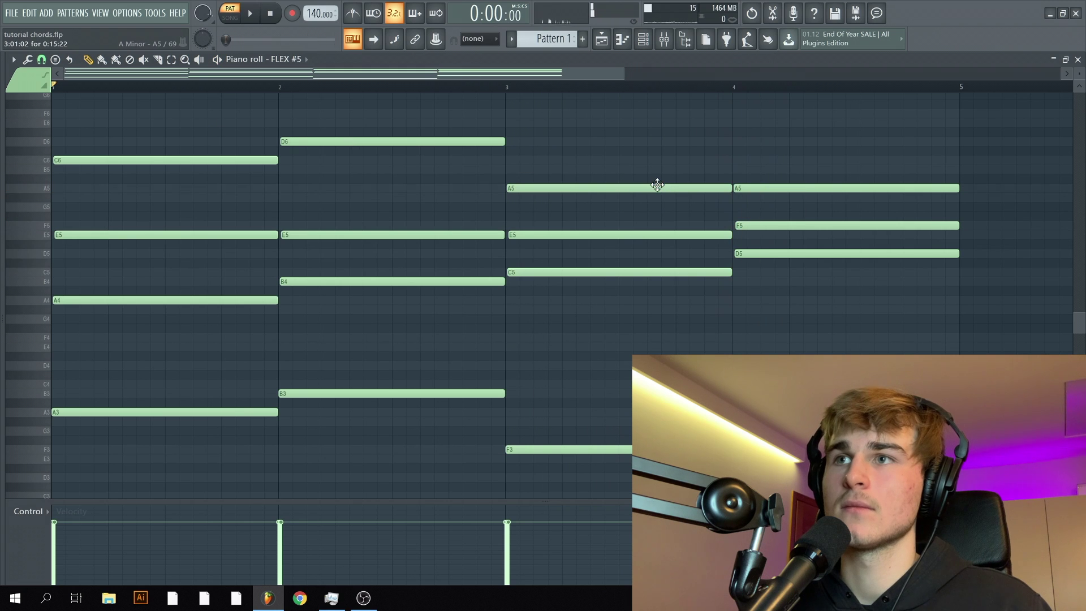
{"action": "left_click", "coordinate": [625, 89]}
{"action": "key", "text": "space"}
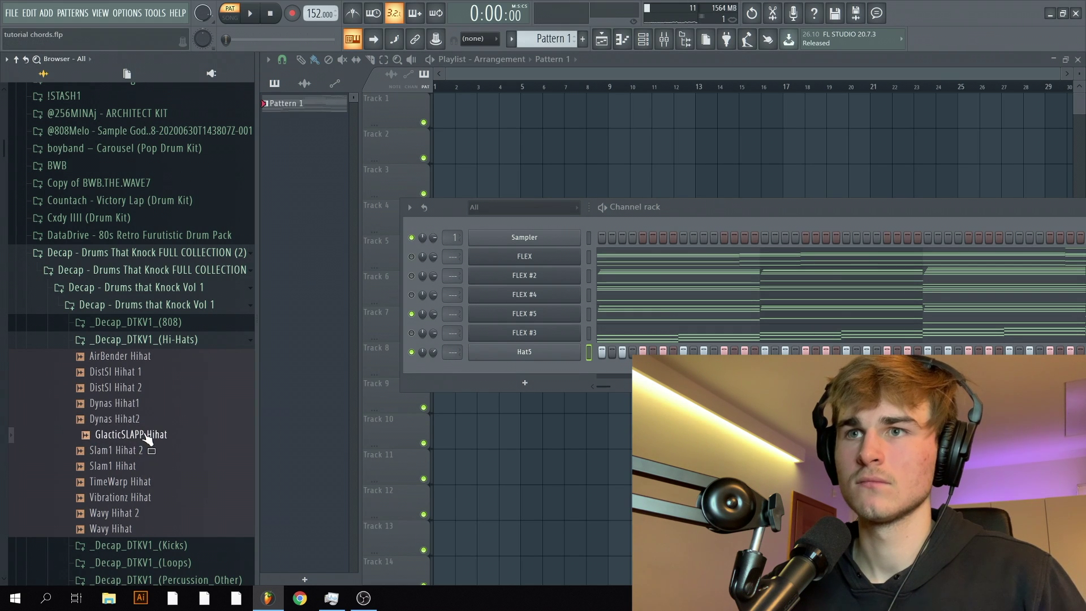
Replace the Hat5 channel's sample with GlacticSLAPP Hihat from the _Decap_DTKV1_(Hi-Hats) folder and play the pattern.
{"action": "left_click_drag", "start_coordinate": [146, 438], "coordinate": [337, 362]}
{"action": "key", "text": "space"}
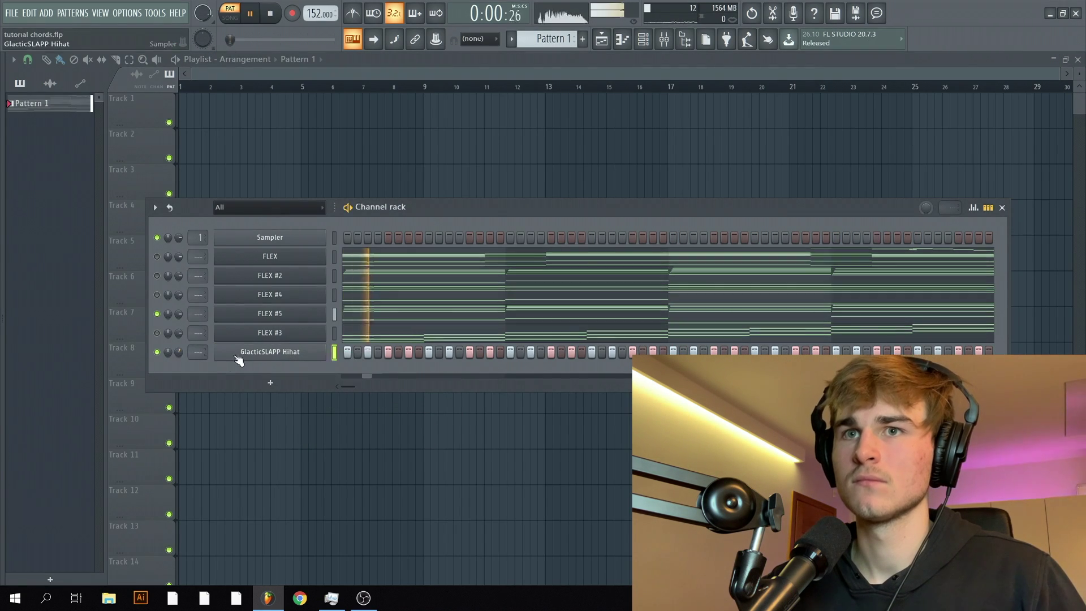
Set the GlacticSLAPP Hihat channel's time-stretch multiplier to 93.83% and lower its volume.
{"action": "left_click", "coordinate": [279, 349]}
{"action": "left_click_drag", "start_coordinate": [222, 287], "coordinate": [223, 284]}
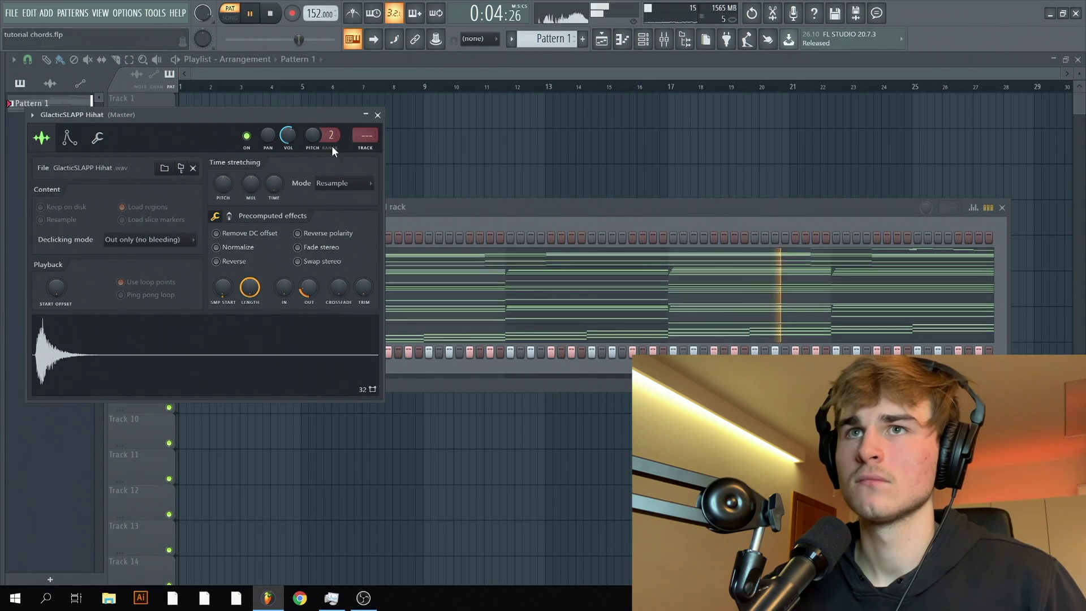
{"action": "right_click", "coordinate": [288, 139]}
{"action": "left_click", "coordinate": [312, 143]}
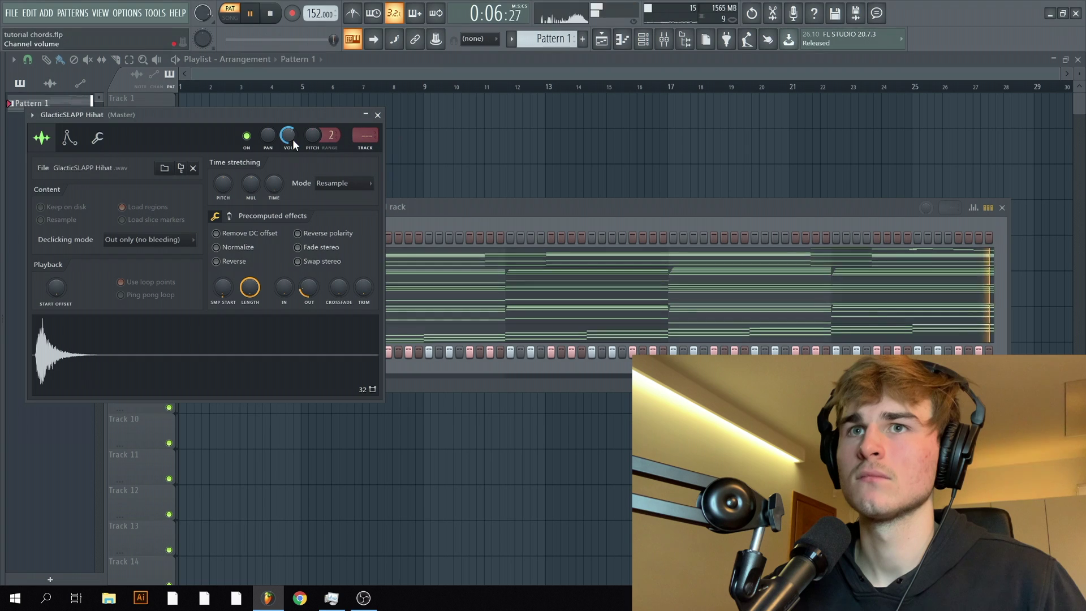
{"action": "left_click_drag", "start_coordinate": [253, 186], "coordinate": [253, 193]}
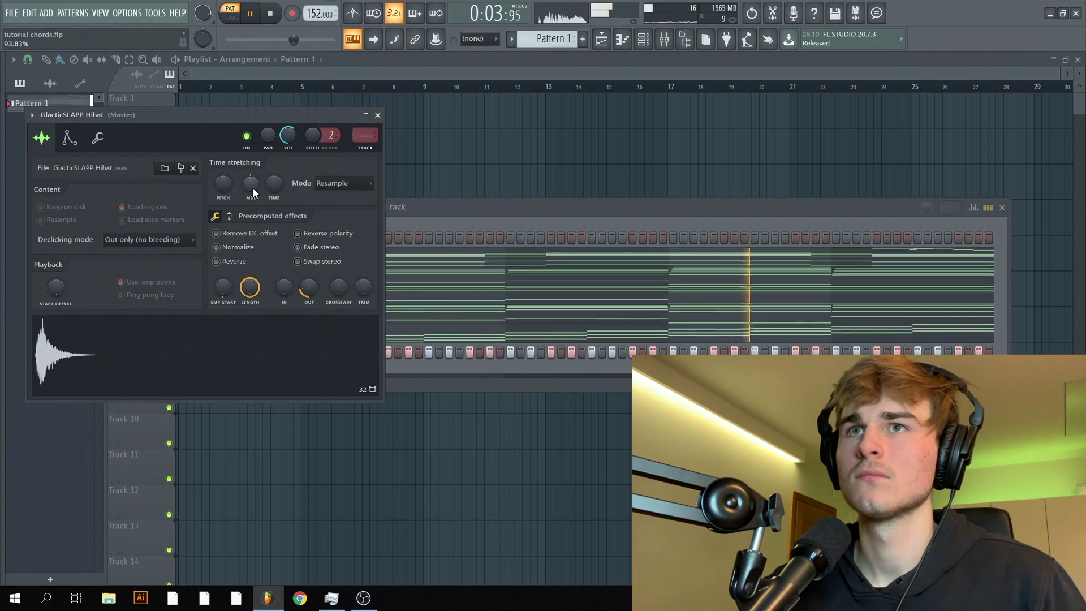
{"action": "left_click_drag", "start_coordinate": [287, 135], "coordinate": [286, 141]}
{"action": "left_click", "coordinate": [377, 116]}
Audition samples in the _Decap_DTKV1_(Snares) folder over the playing pattern and add TimeWarp Snare as a channel.
{"action": "left_click", "coordinate": [4, 487]}
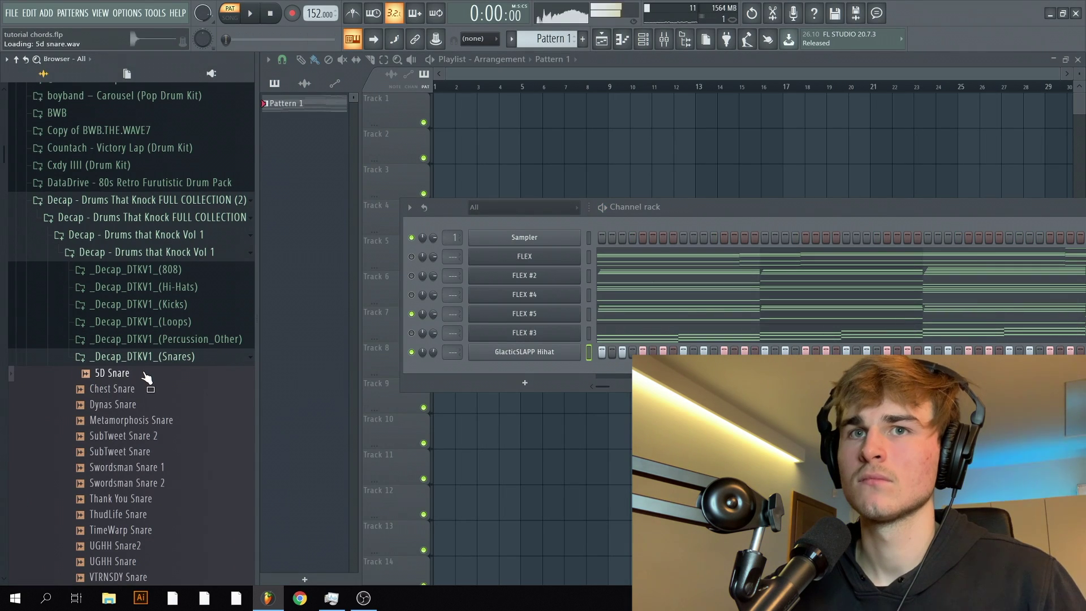
{"action": "key", "text": "space"}
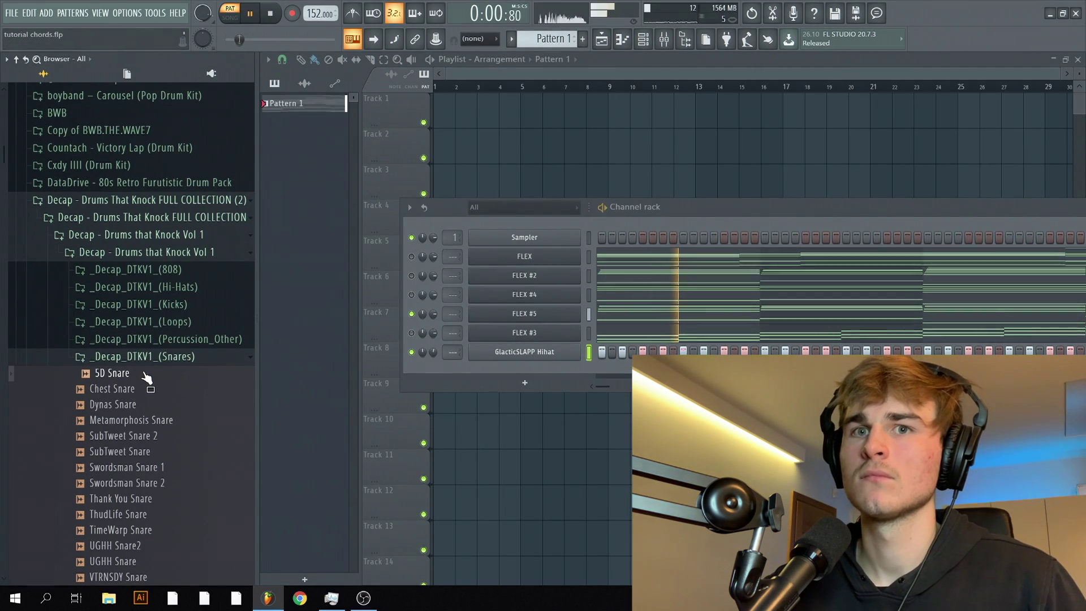
{"action": "scroll", "coordinate": [158, 529], "scroll_direction": "down", "scroll_amount": 2}
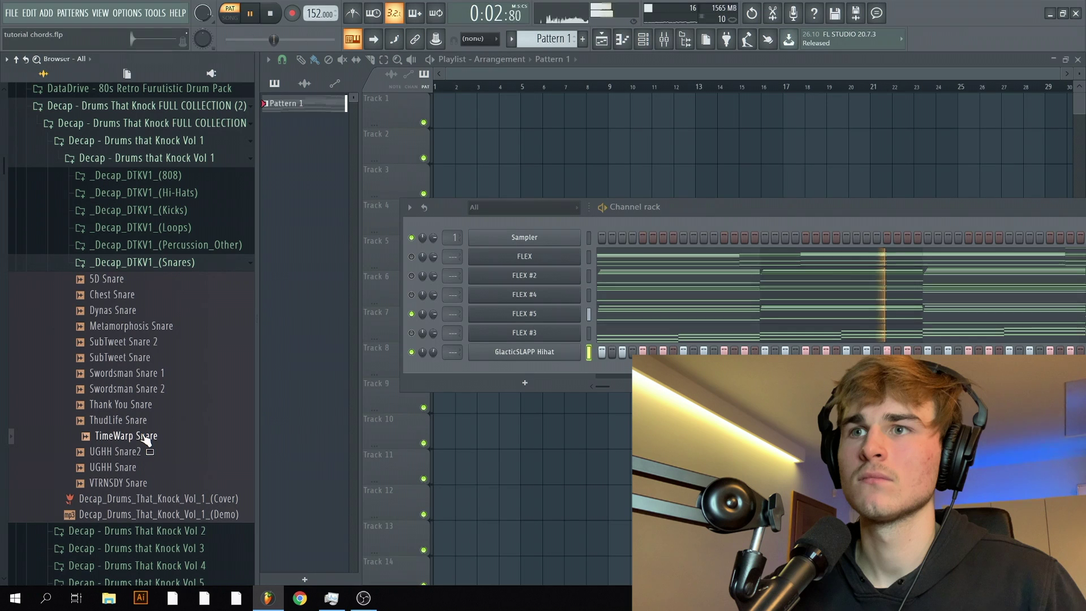
{"action": "left_click", "coordinate": [143, 472]}
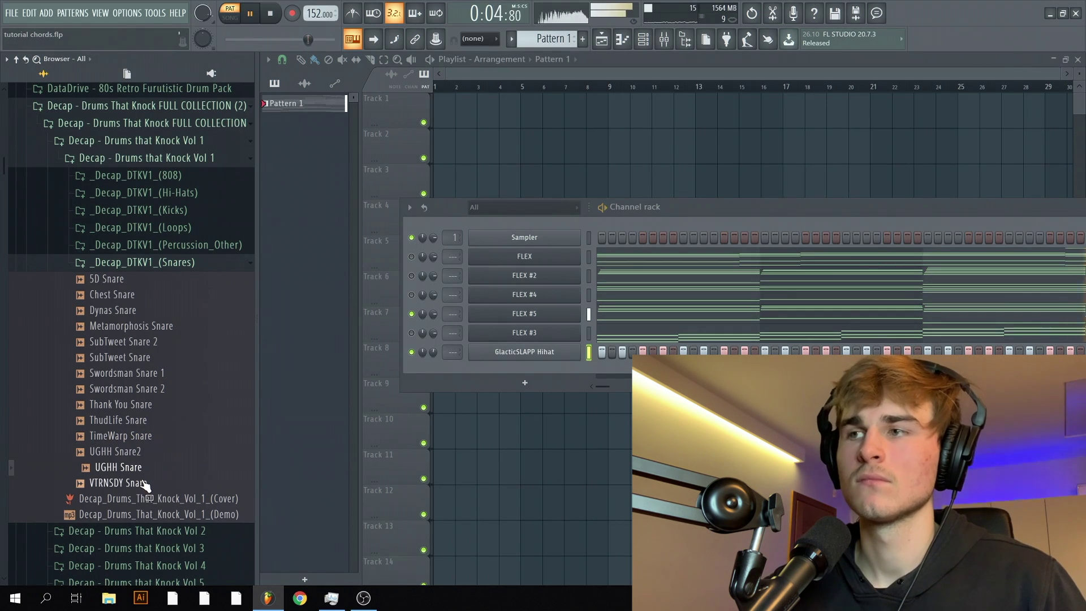
{"action": "left_click", "coordinate": [141, 451]}
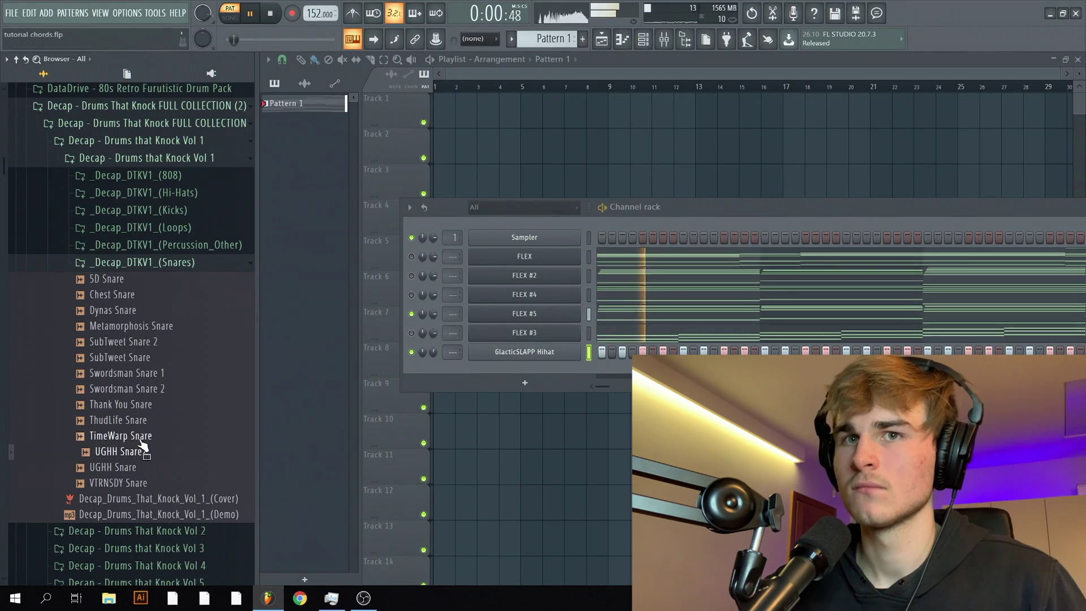
{"action": "left_click", "coordinate": [140, 438]}
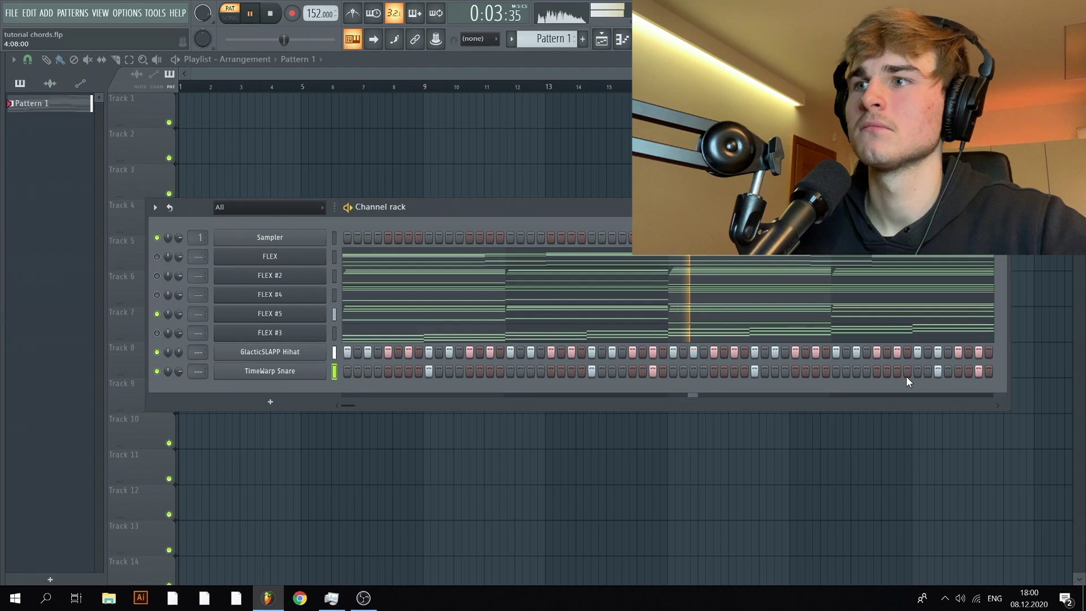
Replace the TimeWarp Snare hits on steps 59 and 63 with a single hit on step 61.
{"action": "left_click", "coordinate": [937, 371]}
{"action": "left_click", "coordinate": [958, 371]}
{"action": "left_click", "coordinate": [978, 371]}
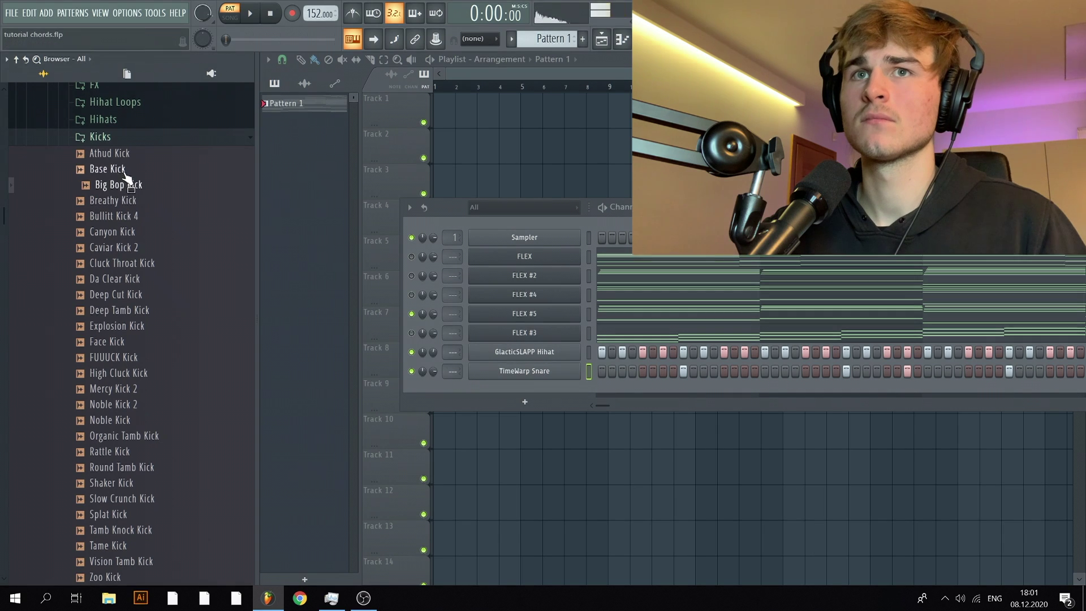
Audition samples in the Kicks folder, such as Athud Kick and Organic Tamb Kick, over the playing pattern.
{"action": "left_click", "coordinate": [122, 154]}
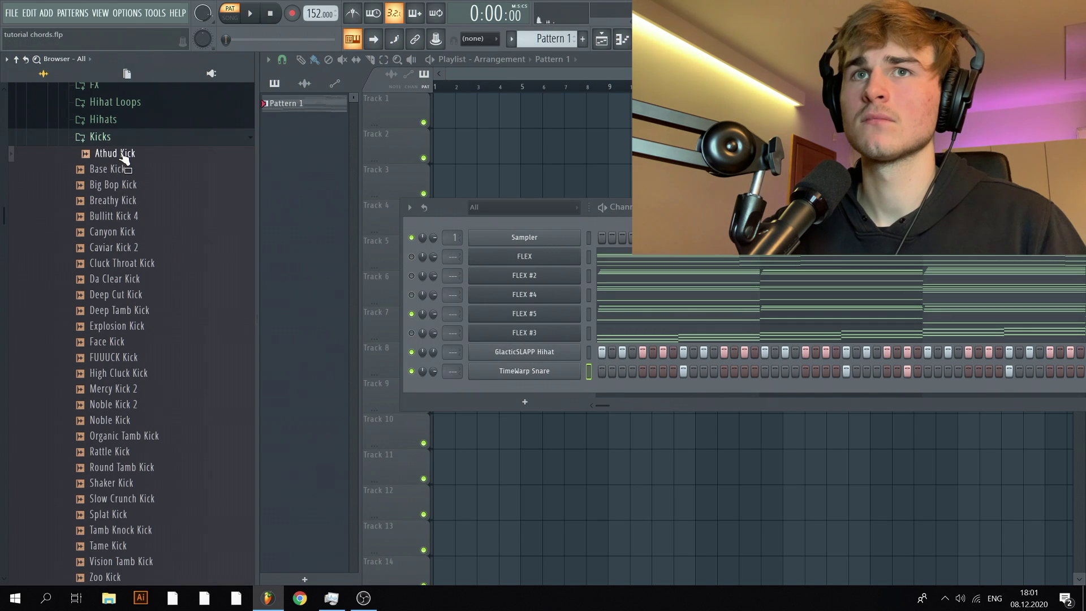
{"action": "key", "text": "space"}
{"action": "left_click", "coordinate": [144, 357]}
{"action": "scroll", "coordinate": [129, 400], "scroll_direction": "down", "scroll_amount": 4}
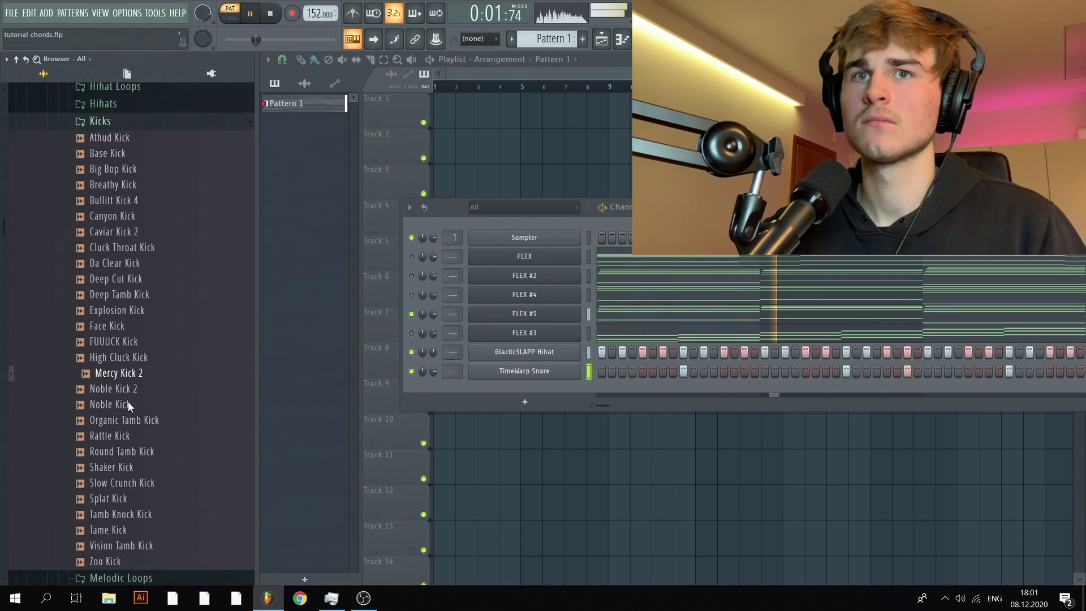
{"action": "left_click", "coordinate": [122, 231]}
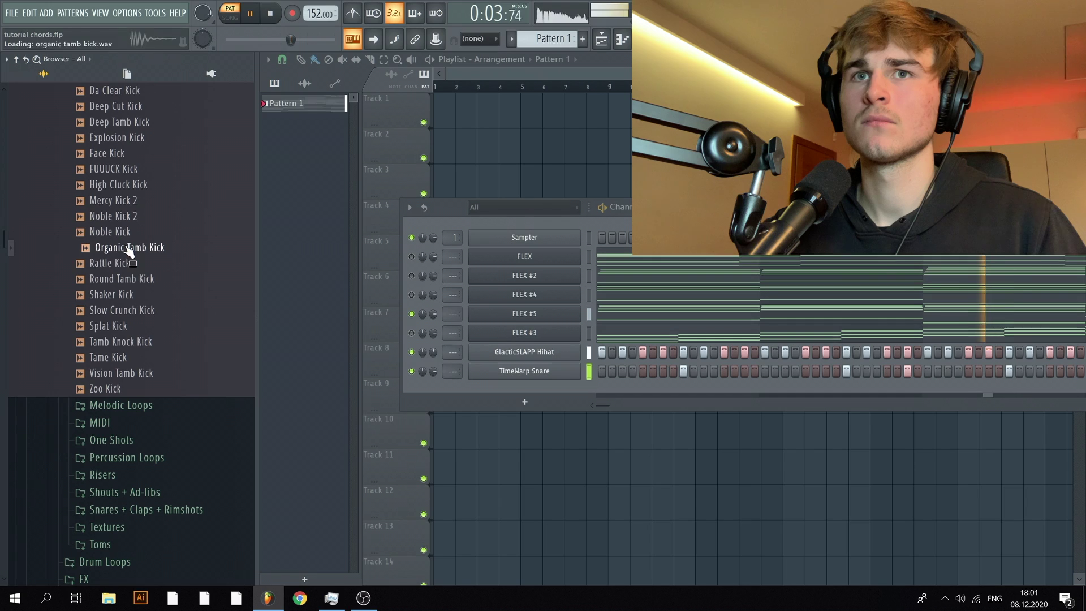
Set up TR5 Classic Clipper on the Master mixer track and close its window.
{"action": "key", "text": "alt+F8"}
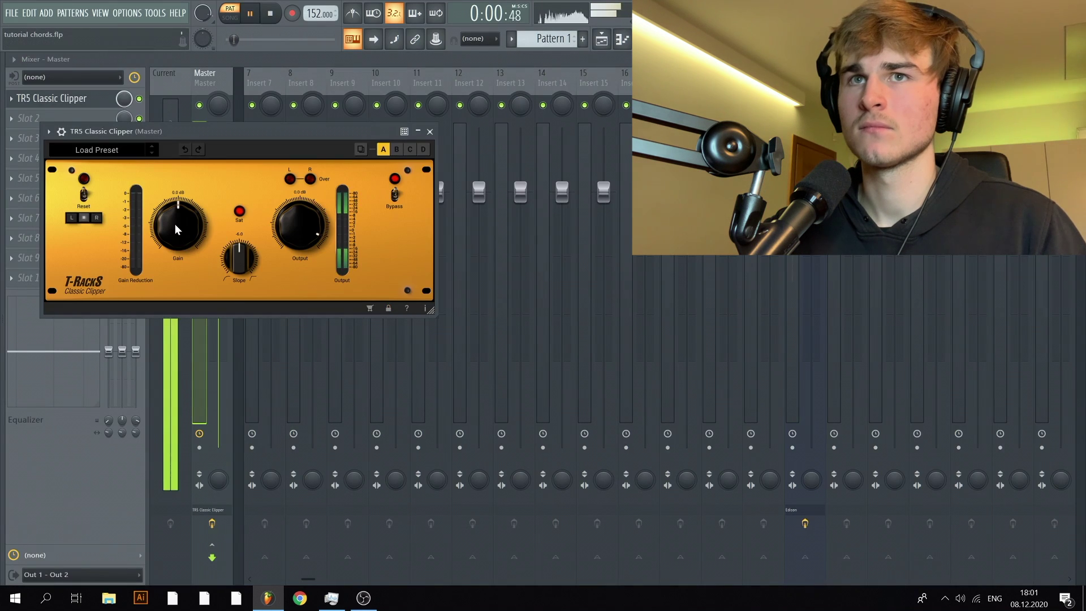
{"action": "left_click", "coordinate": [430, 131]}
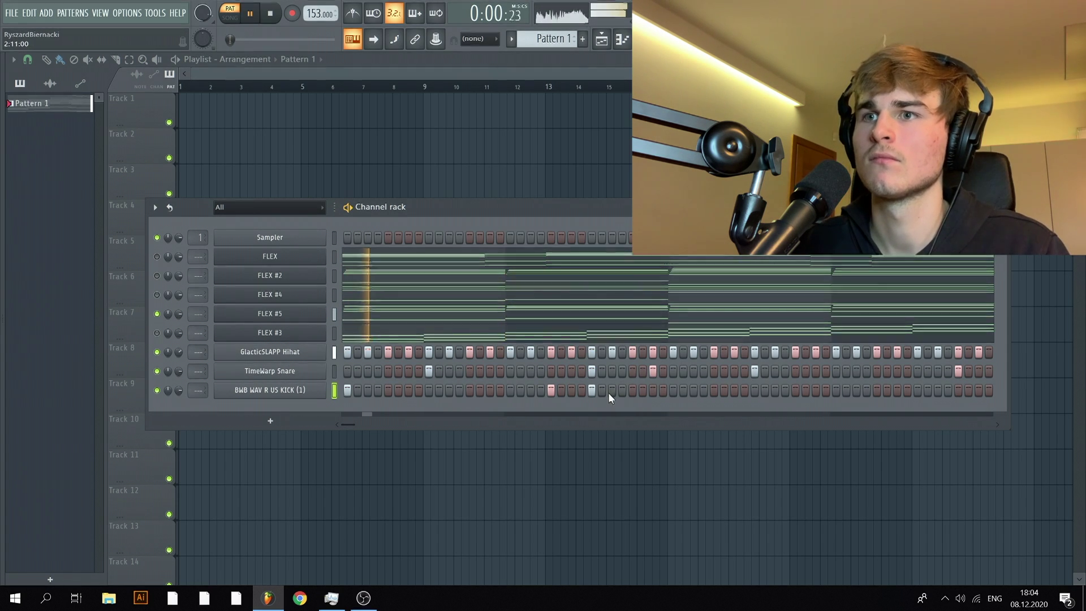
Move the BWB WAV R US KICK (1) hit on step 25 to step 27, add one on step 33 and replay.
{"action": "left_click", "coordinate": [592, 390]}
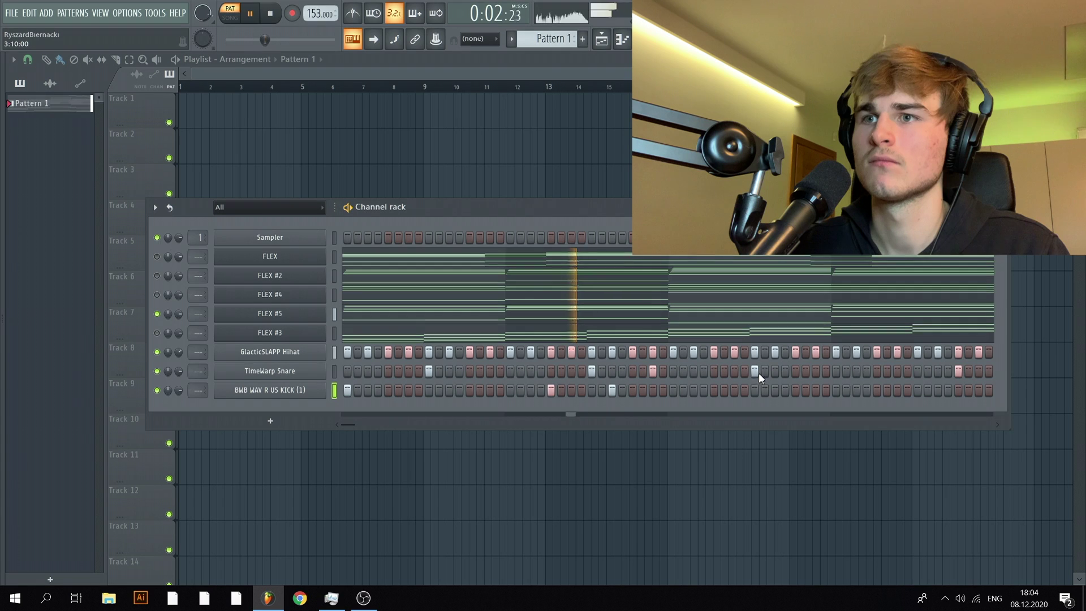
{"action": "left_click", "coordinate": [673, 391]}
{"action": "key", "text": "space"}
{"action": "key", "text": "space"}
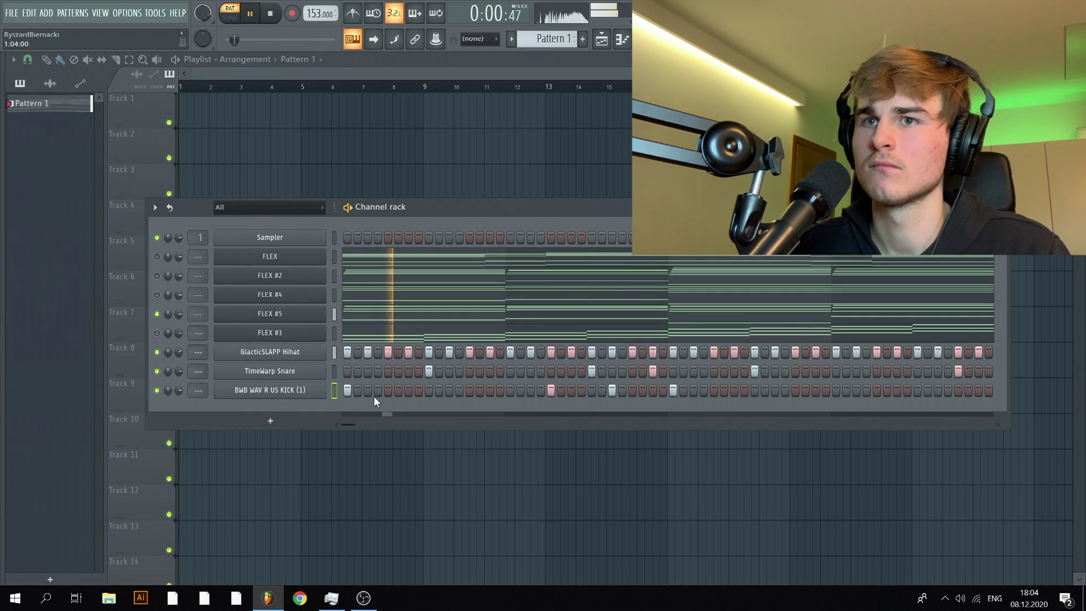
Try extra kick hits on steps 3, 5 and 6 of the first bar.
{"action": "key", "text": "space"}
{"action": "left_click", "coordinate": [369, 392]}
{"action": "left_click", "coordinate": [398, 391]}
{"action": "left_click", "coordinate": [398, 392]}
{"action": "left_click", "coordinate": [388, 391]}
{"action": "key", "text": "space"}
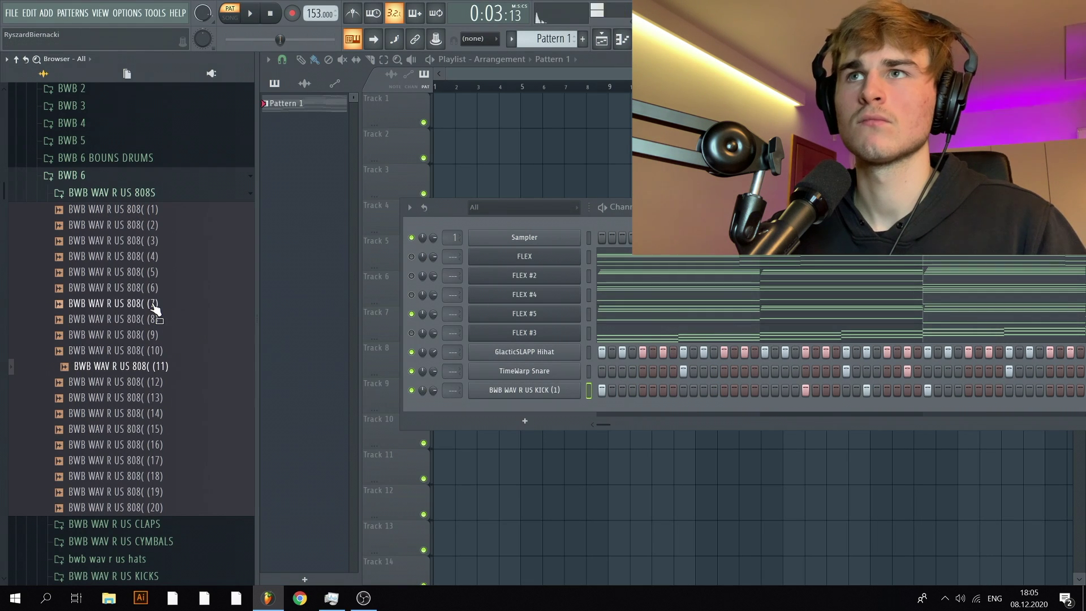
Add the BWB WAV R US 808( (7) sample as a new channel and open its envelope settings.
{"action": "left_click_drag", "start_coordinate": [156, 308], "coordinate": [315, 416]}
{"action": "left_click", "coordinate": [315, 416]}
{"action": "left_click", "coordinate": [119, 188]}
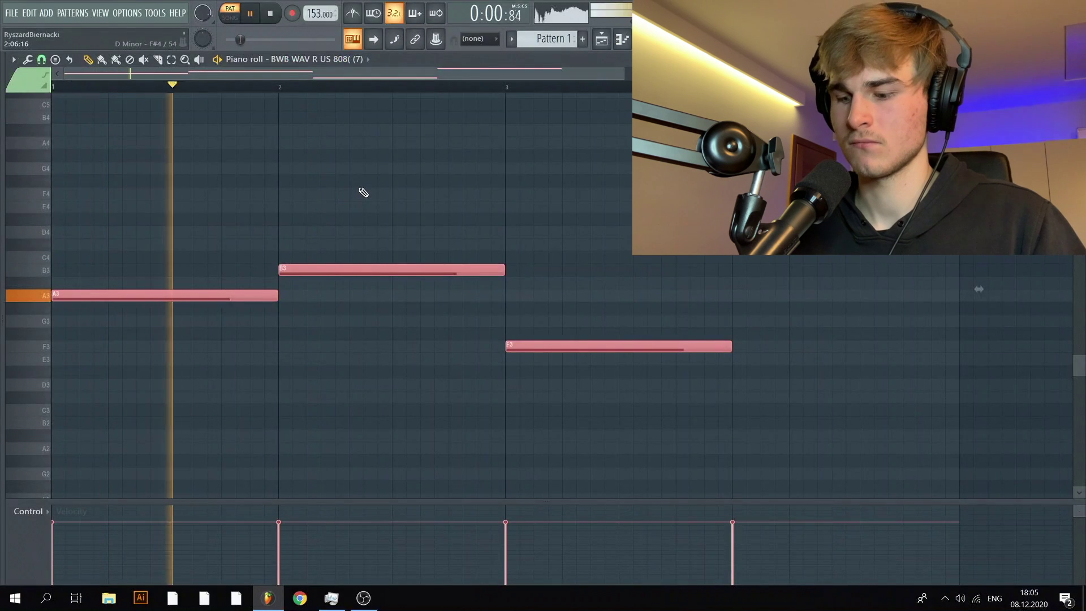
Transpose the four 808 bass notes to A#5, C6, F#5 and D#6, listening to the pattern.
{"action": "scroll", "coordinate": [363, 191], "scroll_direction": "down", "scroll_amount": 5}
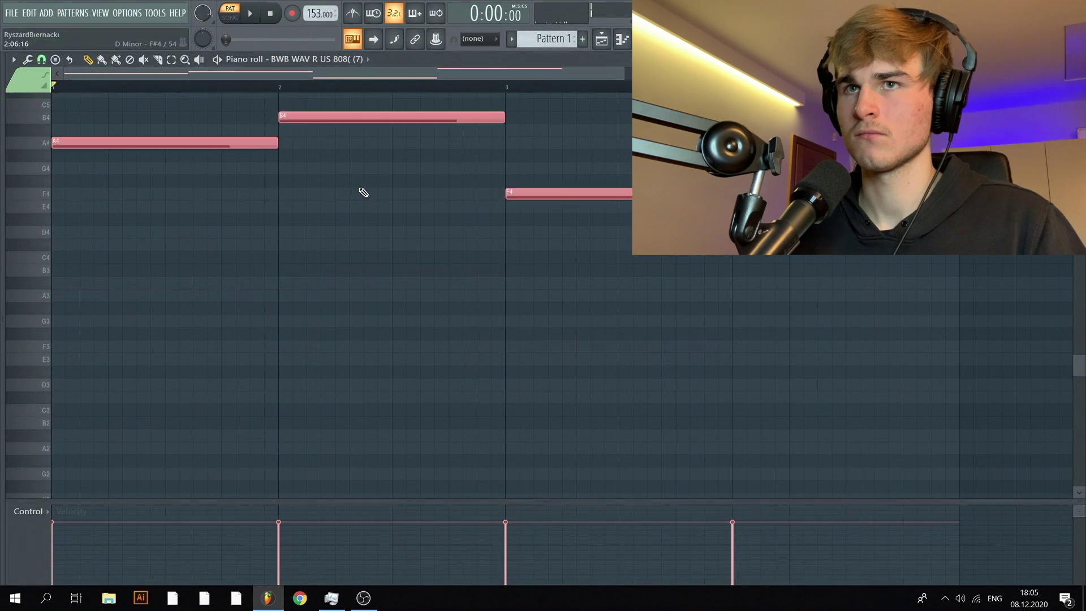
{"action": "scroll", "coordinate": [364, 271], "scroll_direction": "up", "scroll_amount": 8}
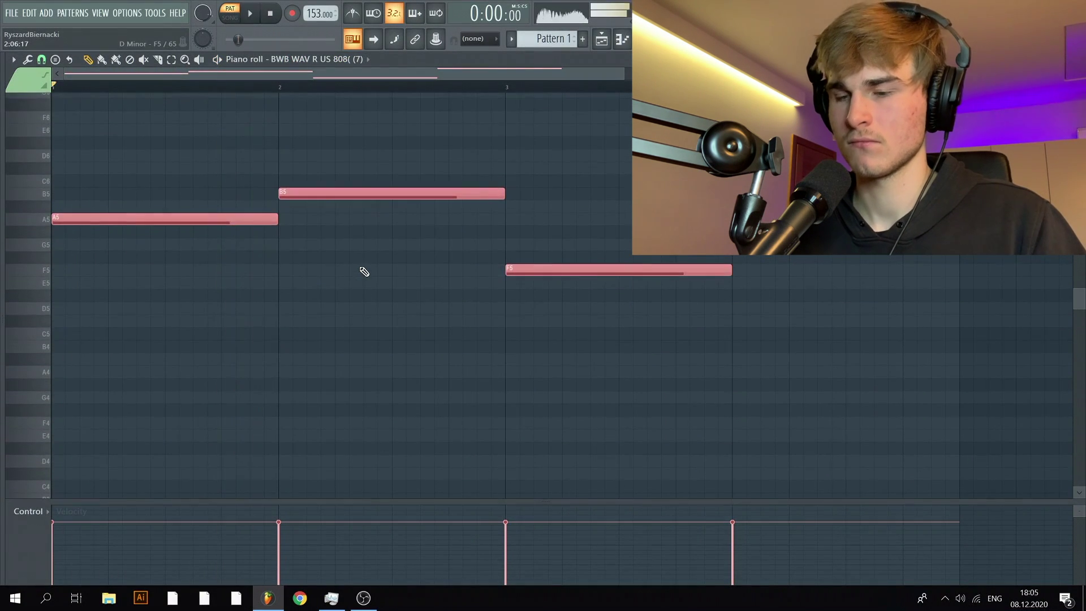
{"action": "scroll", "coordinate": [364, 272], "scroll_direction": "down", "scroll_amount": 3}
{"action": "scroll", "coordinate": [365, 273], "scroll_direction": "up", "scroll_amount": 3}
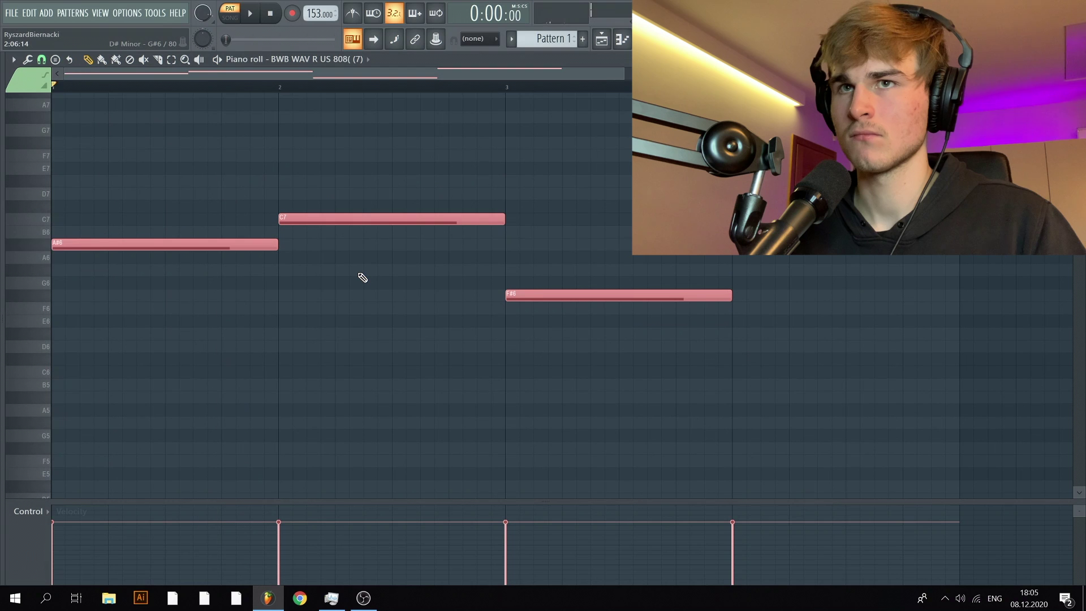
{"action": "key", "text": "space"}
{"action": "key", "text": "ctrl+Down"}
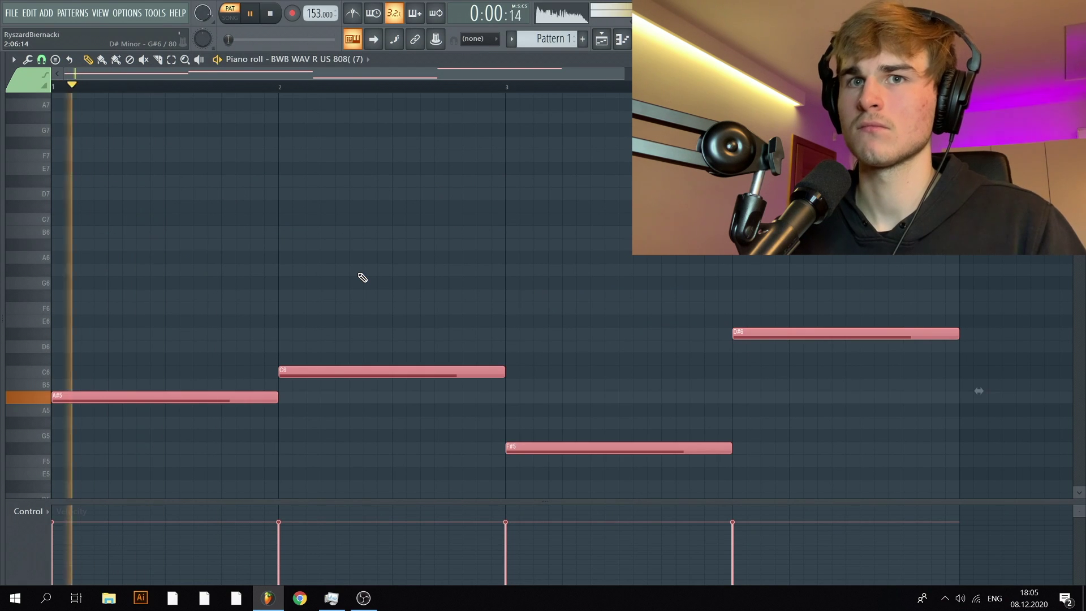
Start the 808's C6 one beat into bar 2, shorten it to 1.5 beats and add an equal C6 directly after it.
{"action": "left_click", "coordinate": [365, 289], "text": "ctrl"}
{"action": "left_click_drag", "start_coordinate": [353, 372], "coordinate": [410, 373]}
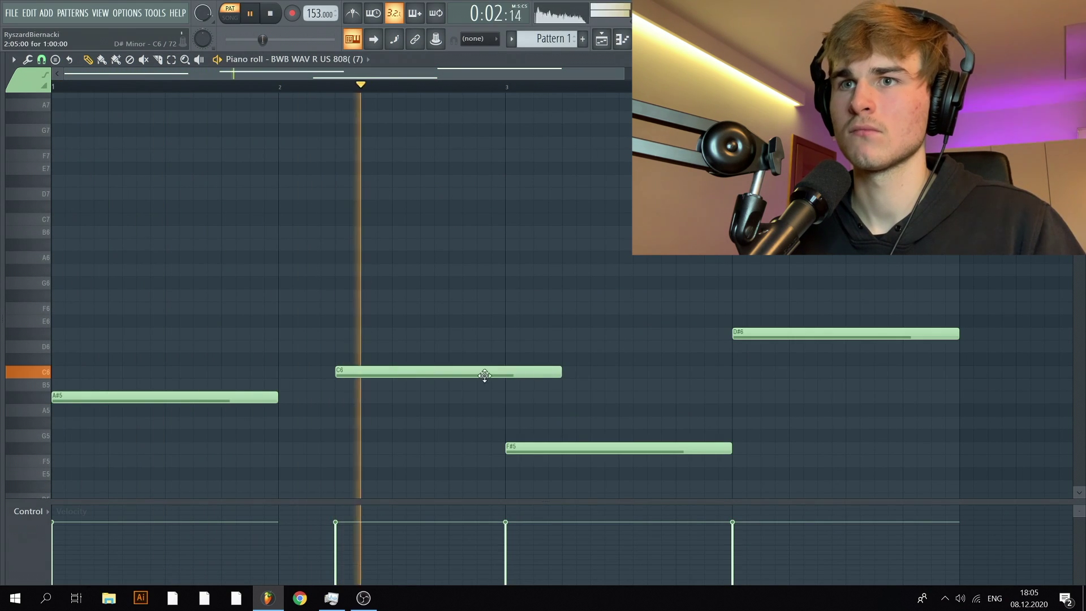
{"action": "left_click_drag", "start_coordinate": [561, 372], "coordinate": [427, 373]}
{"action": "left_click", "coordinate": [433, 375]}
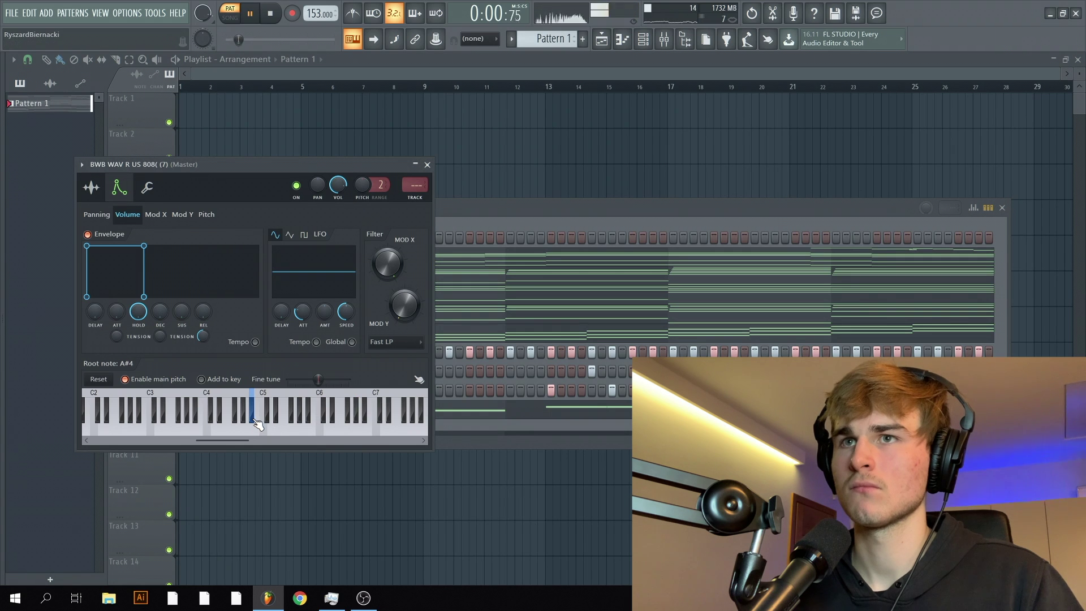
Close the 808's sampler settings, then move its bar 4 C#6 note one beat later and shorten it.
{"action": "left_click", "coordinate": [427, 165]}
{"action": "left_click", "coordinate": [449, 416]}
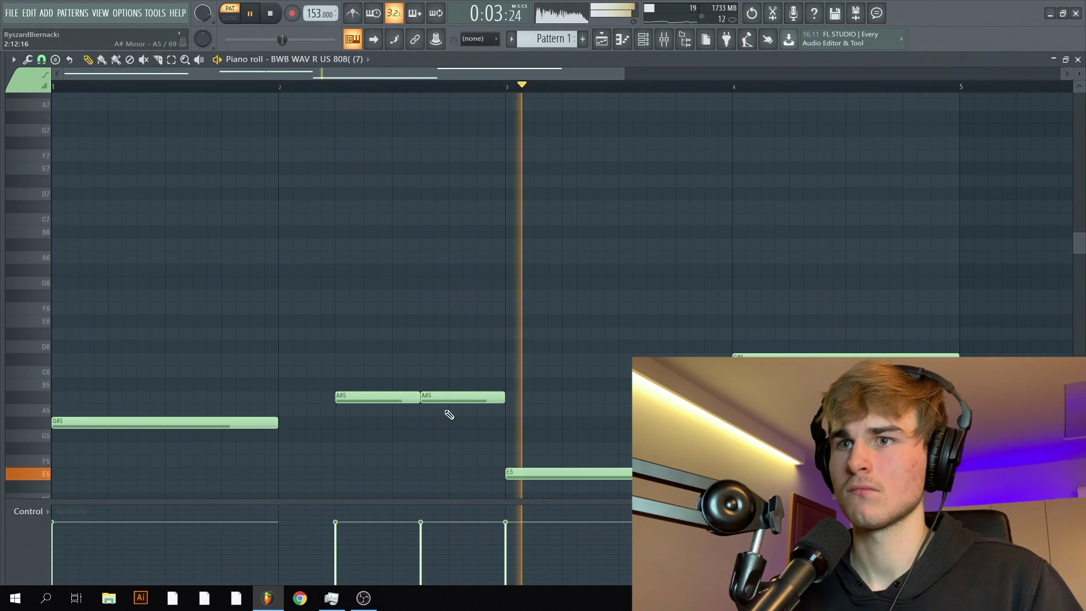
{"action": "scroll", "coordinate": [450, 412], "scroll_direction": "down", "scroll_amount": 4}
{"action": "left_click_drag", "start_coordinate": [798, 205], "coordinate": [854, 203]}
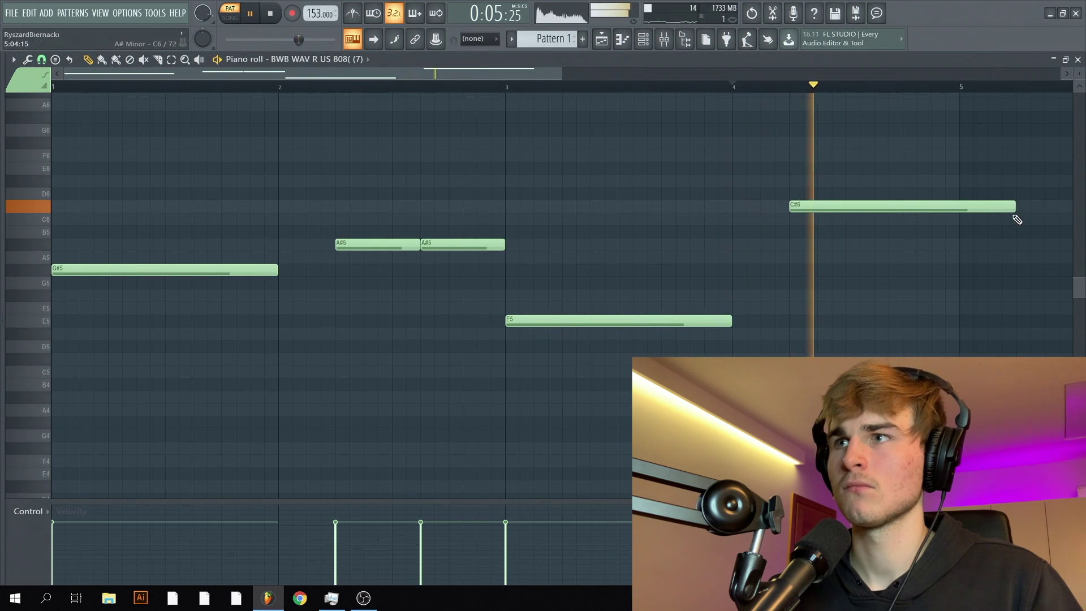
{"action": "left_click_drag", "start_coordinate": [1015, 209], "coordinate": [858, 214]}
Fill bar 4 of the 808 with two half-beat C#6 notes and three half-beat A#5 notes ending the bar.
{"action": "key", "text": "space"}
{"action": "left_click", "coordinate": [832, 207]}
{"action": "left_click", "coordinate": [876, 219]}
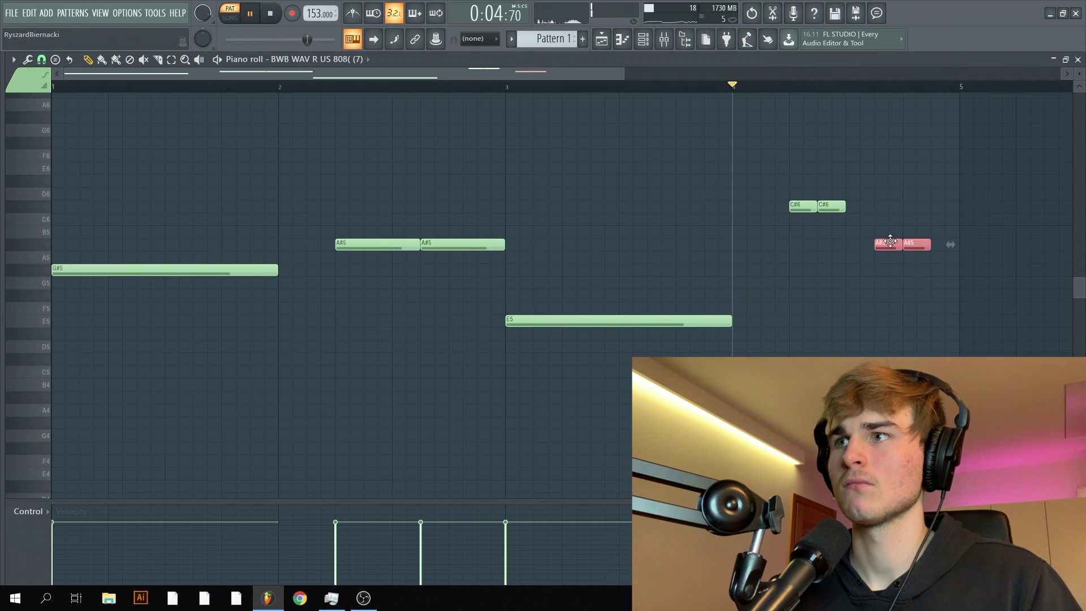
{"action": "left_click", "coordinate": [933, 247]}
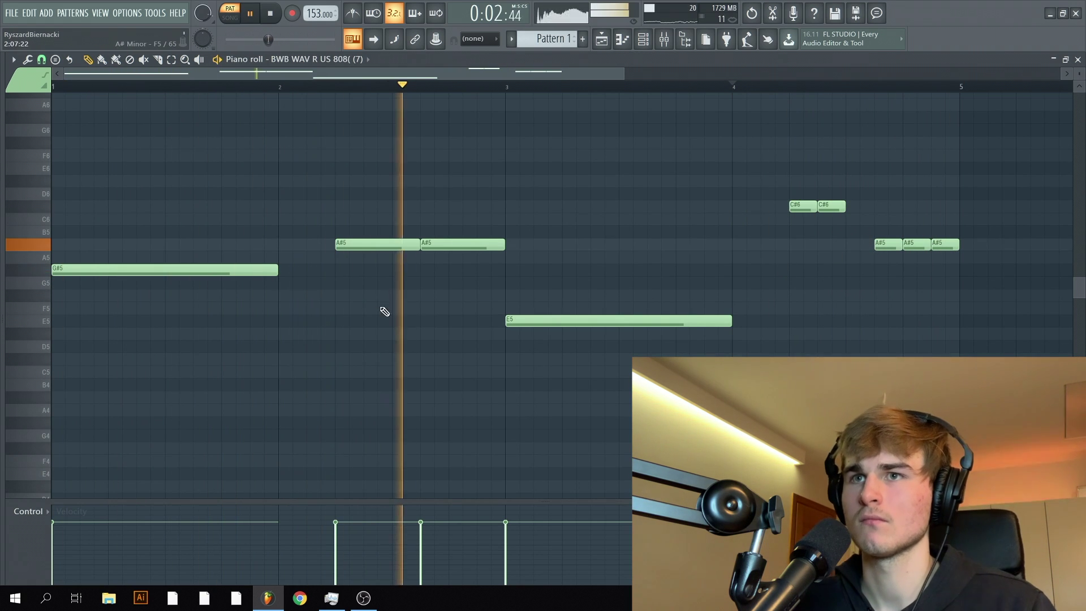
Add two short slide notes near the end of the 808's bar 4 and lower them one octave to A#5 and B5.
{"action": "key", "text": "space"}
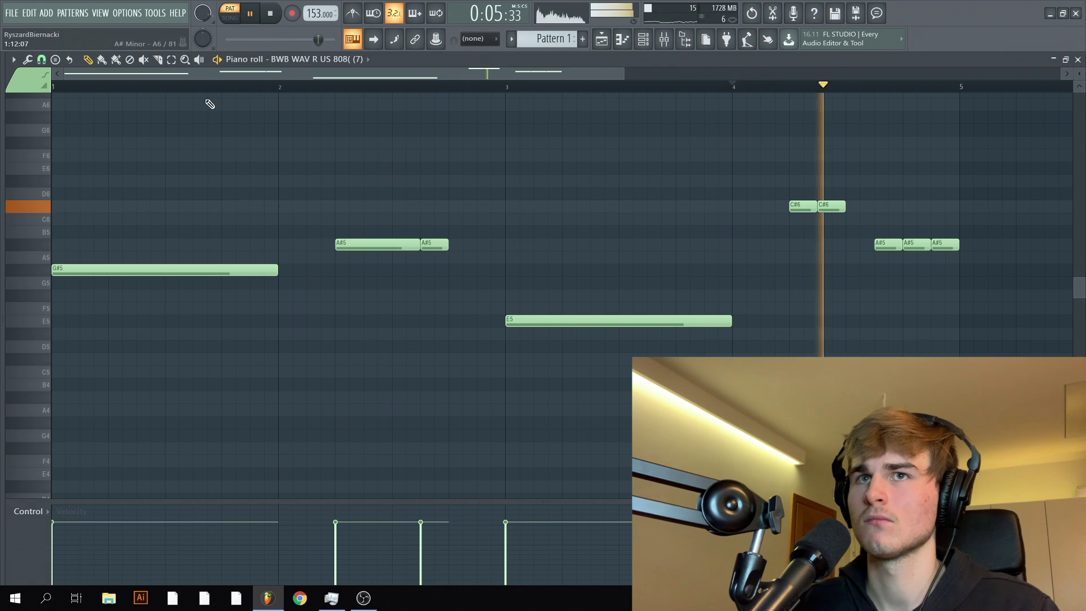
{"action": "key", "text": "alt+F8"}
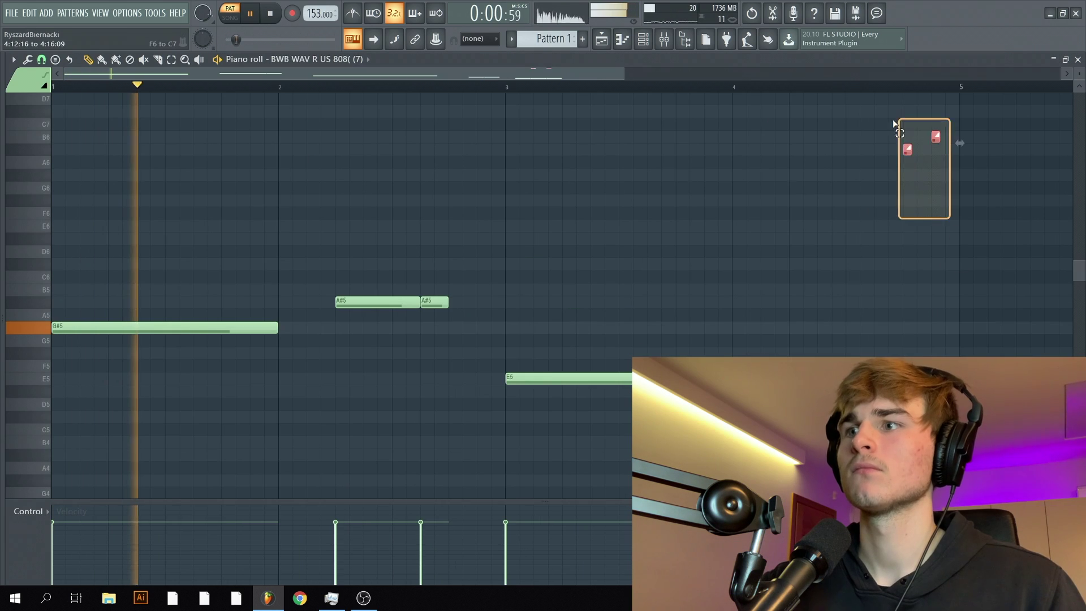
{"action": "left_click_drag", "start_coordinate": [893, 120], "coordinate": [893, 119]}
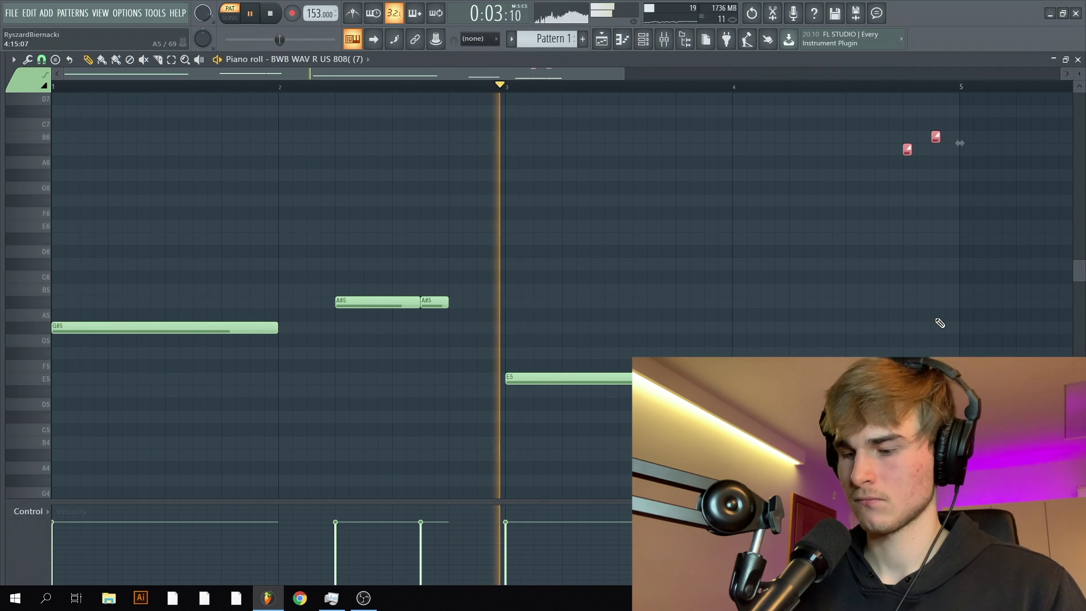
{"action": "key", "text": "ctrl+Down"}
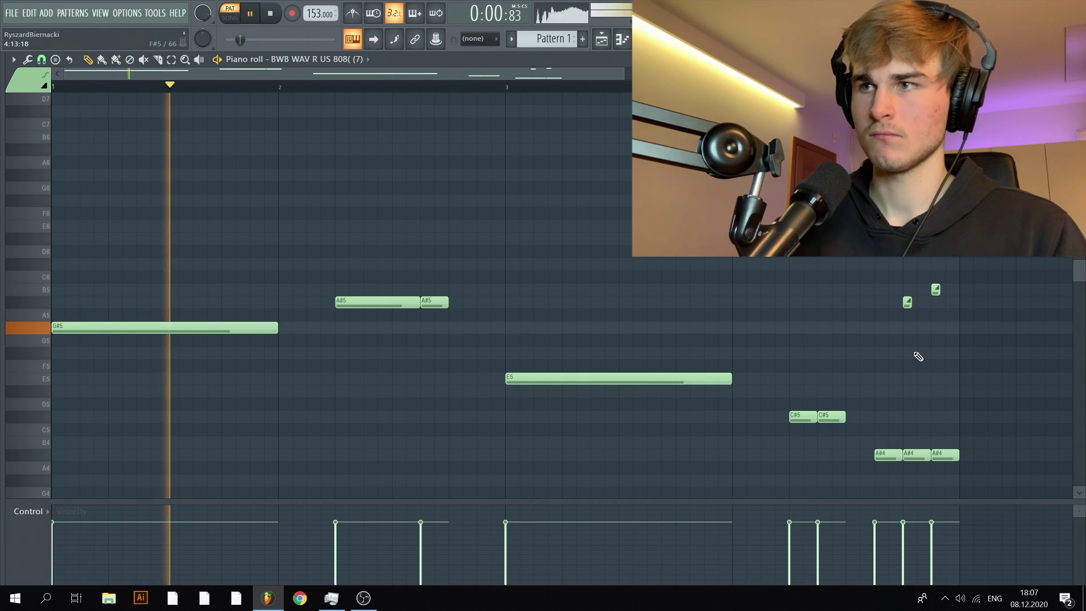
Lengthen the 808's G#5, second A#5 and second C#5 so each reaches the note after it.
{"action": "key", "text": "ctrl+l"}
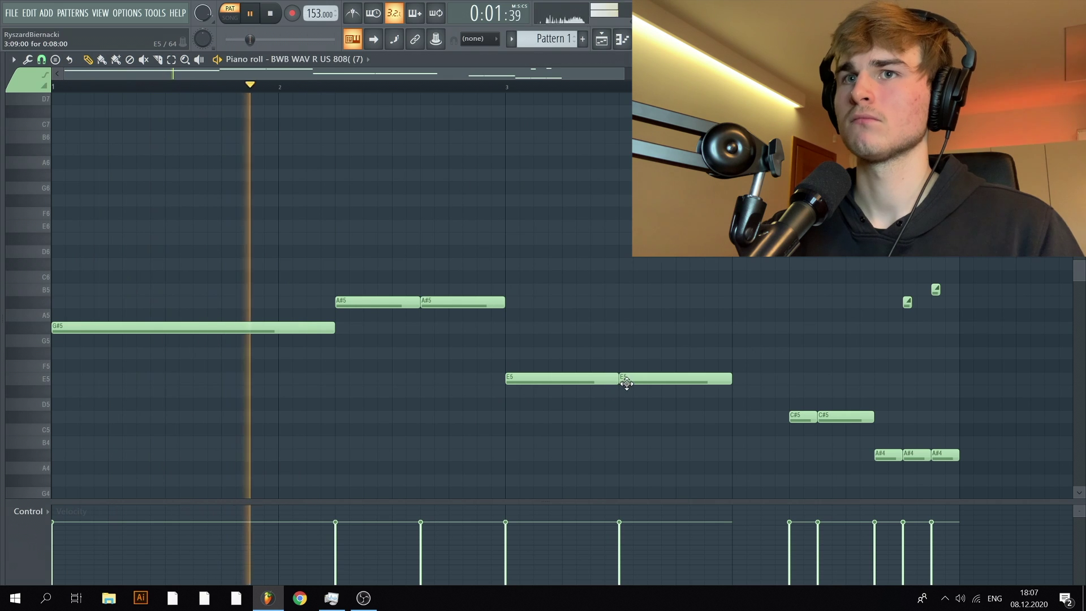
Rework bar 3 of the 808 into three back-to-back E5 notes, the first two six steps long and the last reaching the C#5.
{"action": "right_click", "coordinate": [631, 383]}
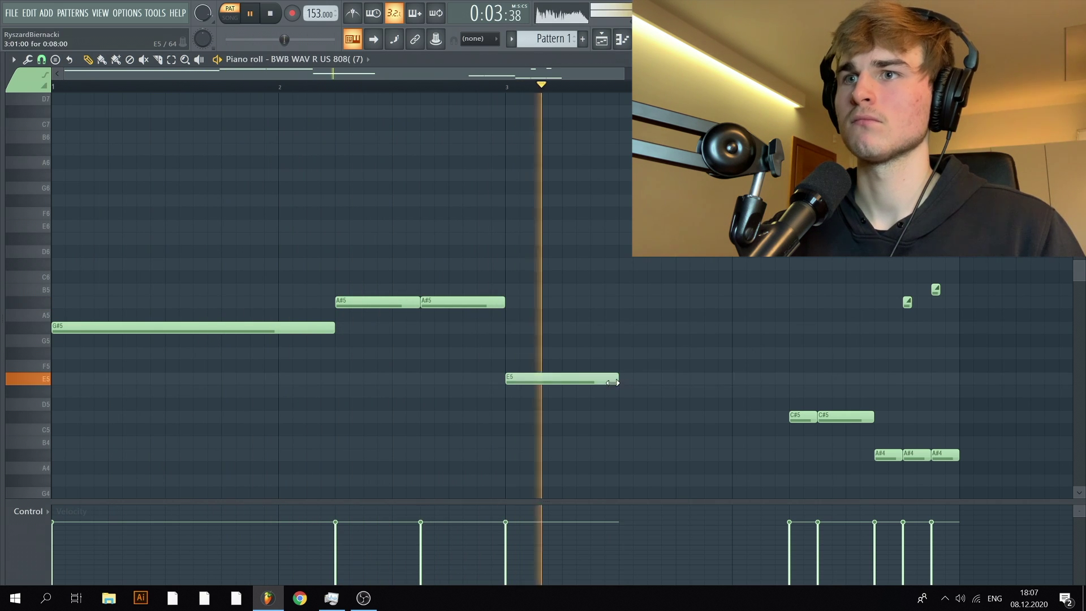
{"action": "left_click_drag", "start_coordinate": [609, 380], "coordinate": [594, 380]}
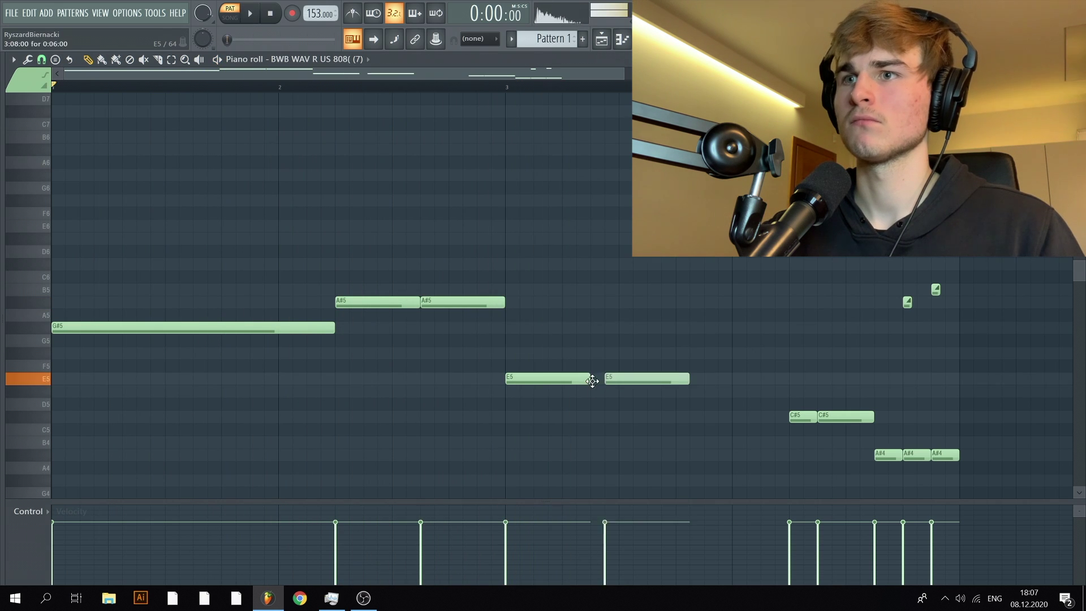
{"action": "key", "text": "space"}
{"action": "left_click", "coordinate": [687, 379]}
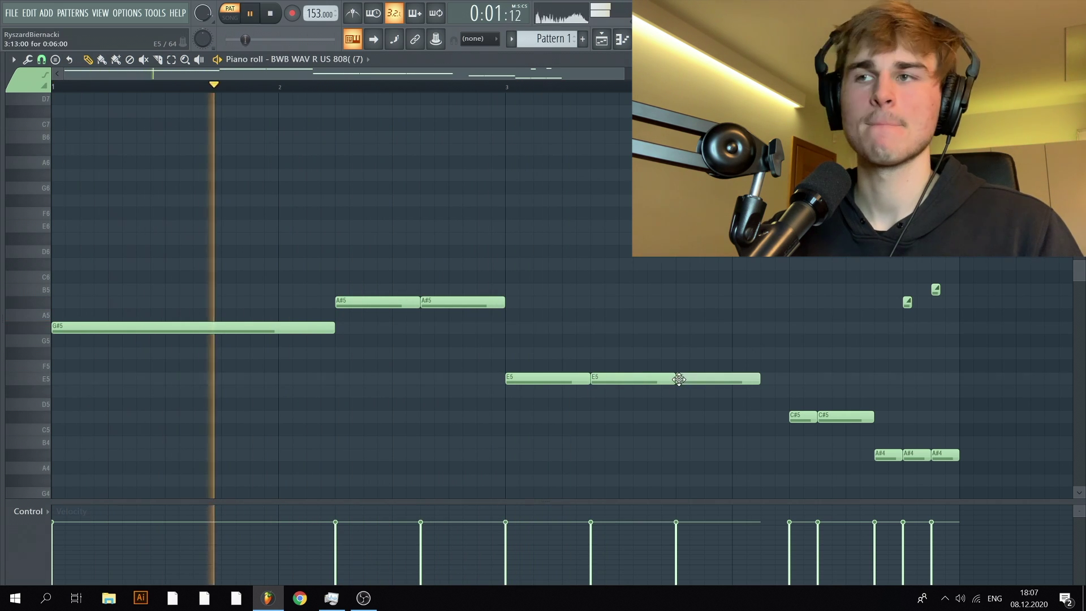
{"action": "left_click_drag", "start_coordinate": [763, 377], "coordinate": [789, 380]}
{"action": "left_click", "coordinate": [711, 380]}
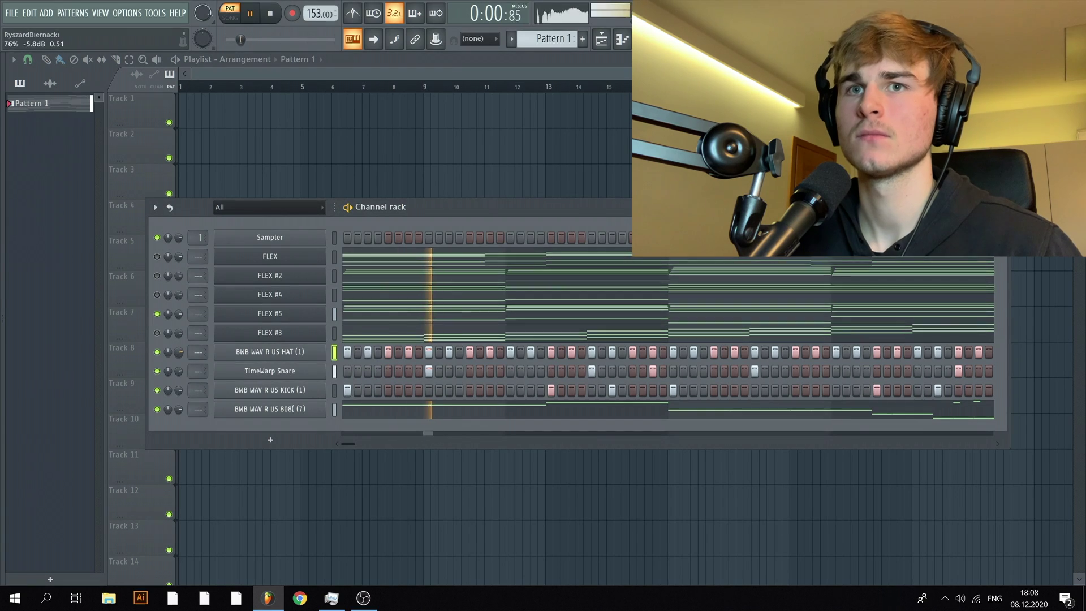
Add RC-20 Retro Color to mixer insert 1 and load its Sad Piano preset.
{"action": "left_click", "coordinate": [242, 353]}
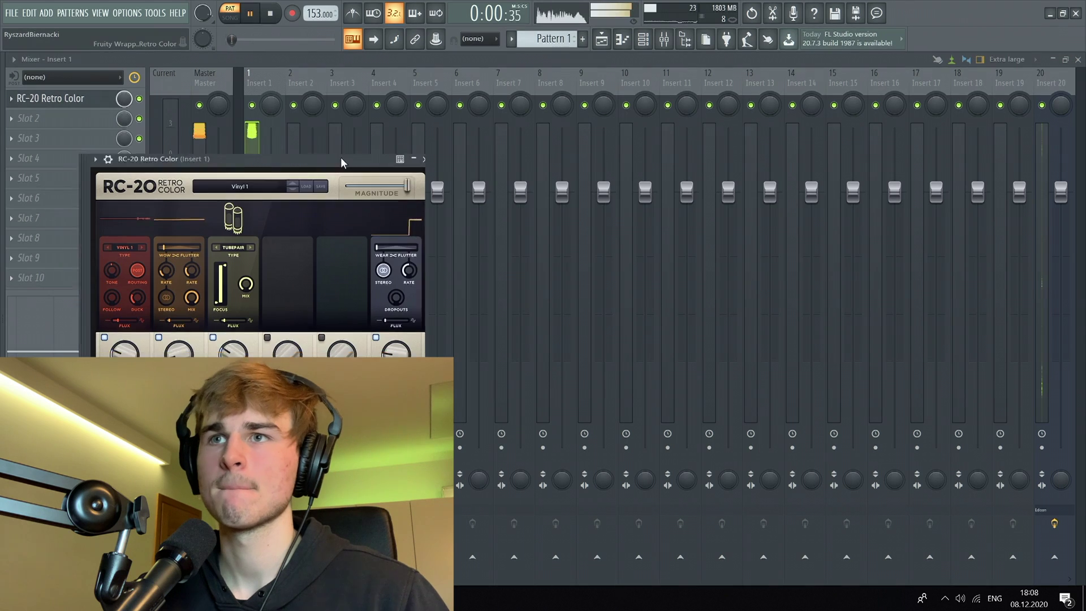
{"action": "left_click", "coordinate": [625, 142]}
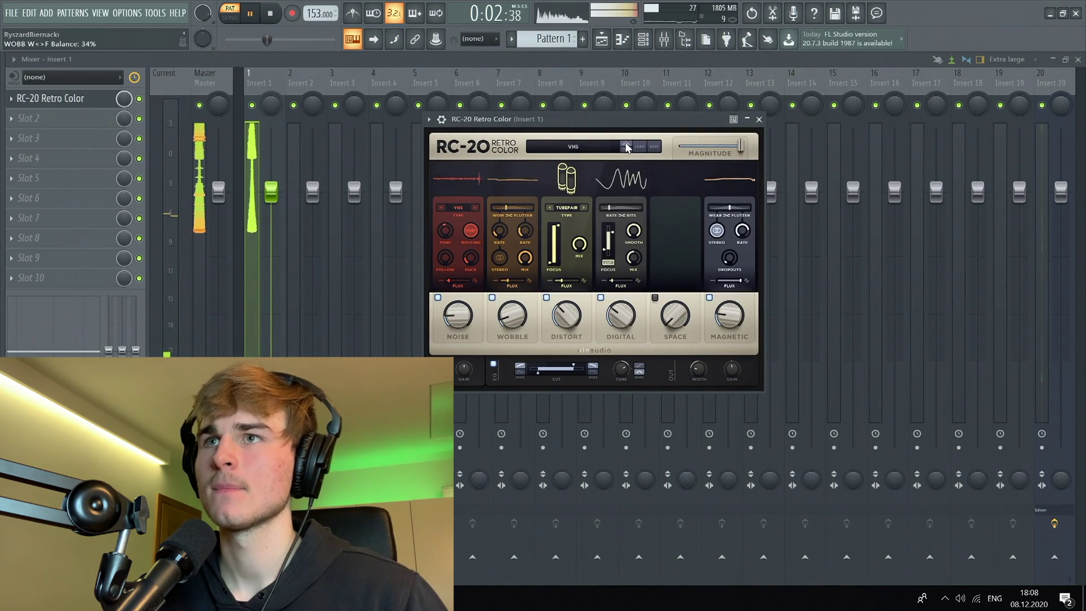
{"action": "left_click", "coordinate": [625, 142]}
{"action": "left_click", "coordinate": [625, 143]}
{"action": "left_click", "coordinate": [626, 142]}
{"action": "left_click", "coordinate": [625, 143]}
{"action": "left_click", "coordinate": [625, 143]}
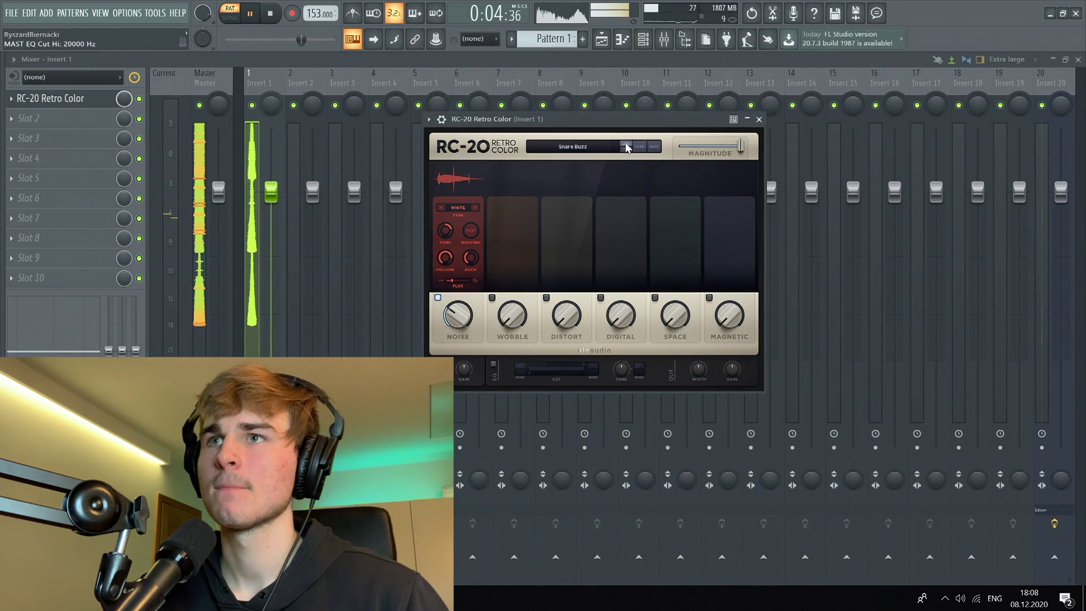
{"action": "left_click", "coordinate": [626, 143]}
{"action": "left_click", "coordinate": [626, 142]}
{"action": "left_click", "coordinate": [625, 142]}
{"action": "left_click", "coordinate": [625, 142]}
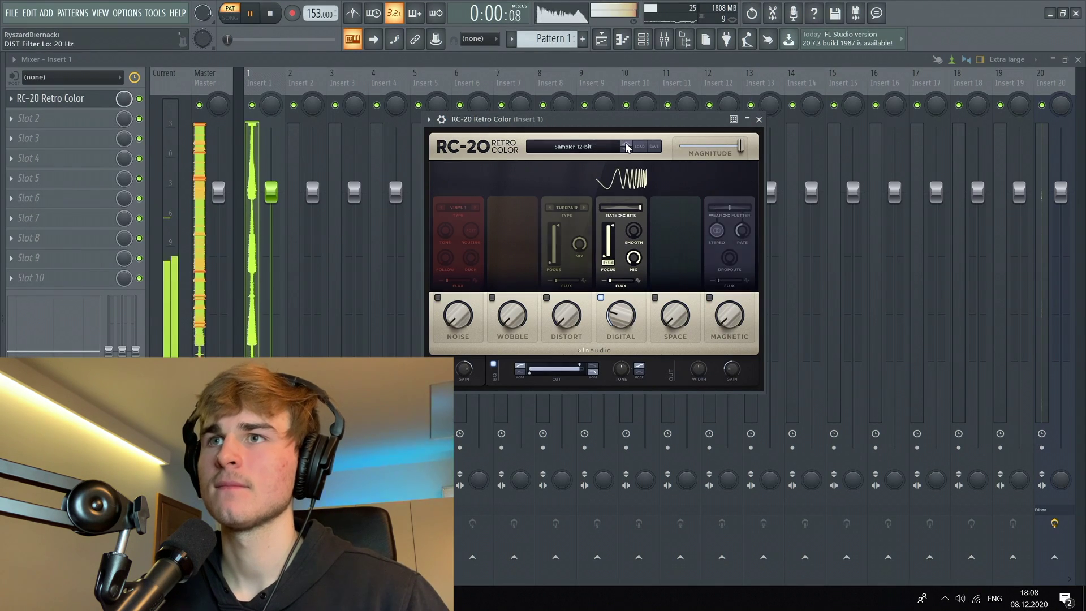
{"action": "left_click", "coordinate": [626, 143]}
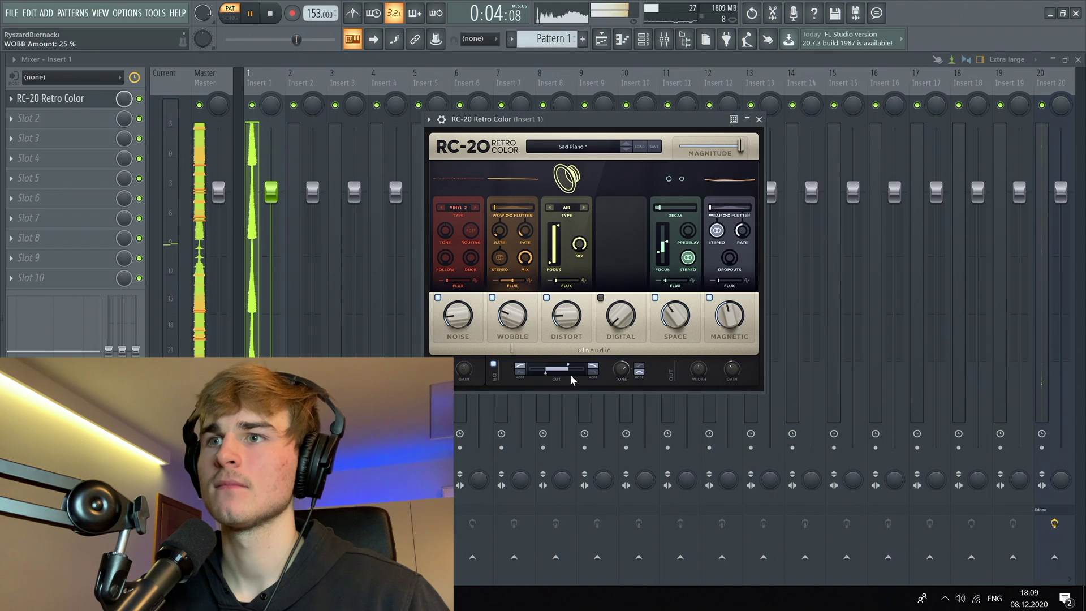
Adjust RC-20's tone and output gain to about -1.6 dB, and lower insert 1's fader with its solo switched off.
{"action": "left_click_drag", "start_coordinate": [625, 379], "coordinate": [625, 380]}
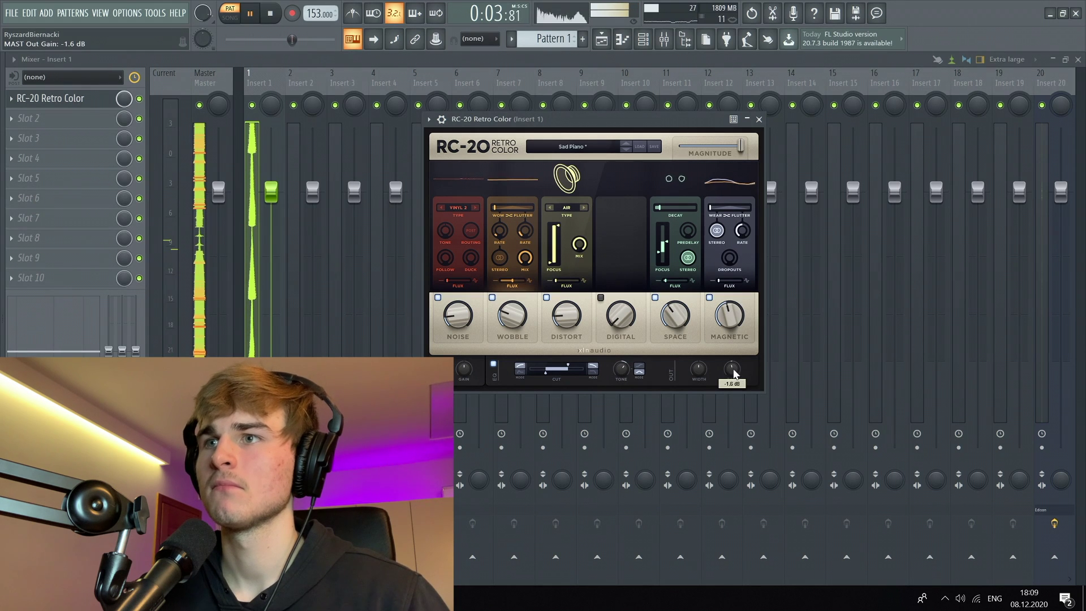
{"action": "left_click", "coordinate": [759, 119]}
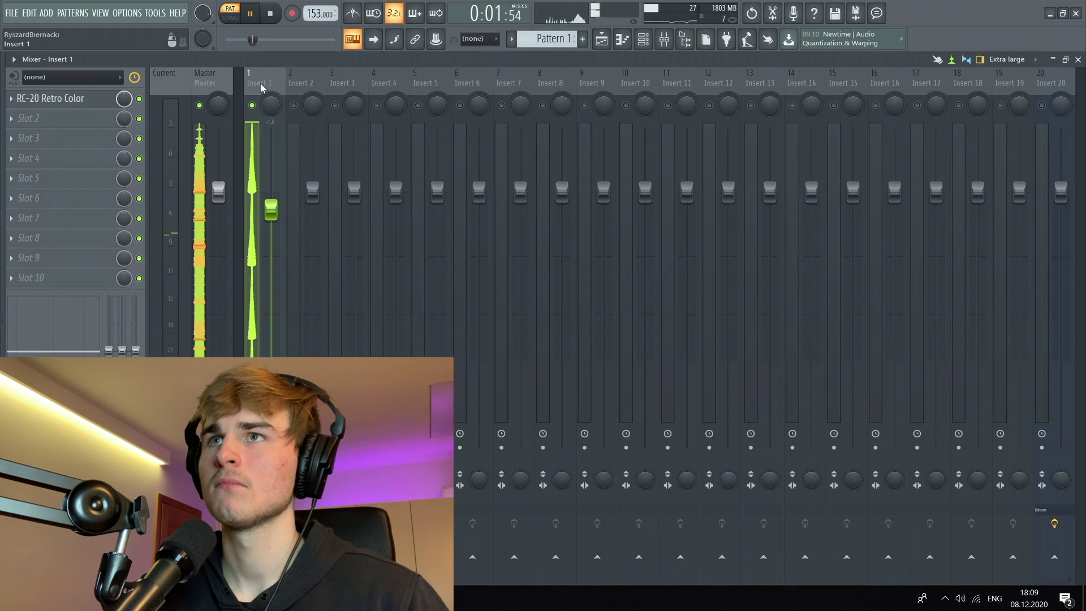
{"action": "right_click", "coordinate": [251, 105]}
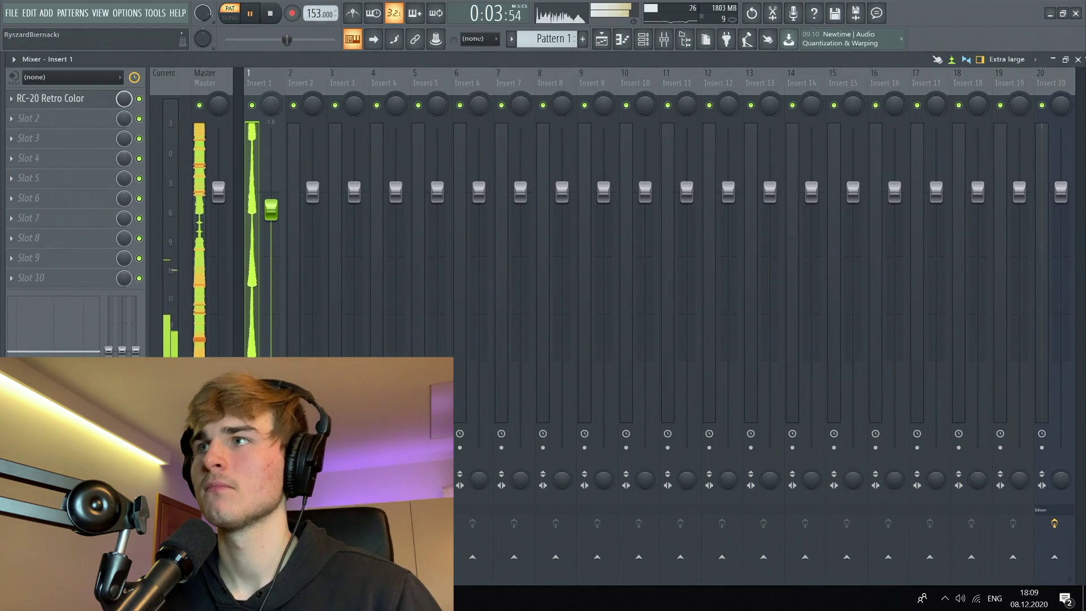
{"action": "left_click", "coordinate": [1079, 59]}
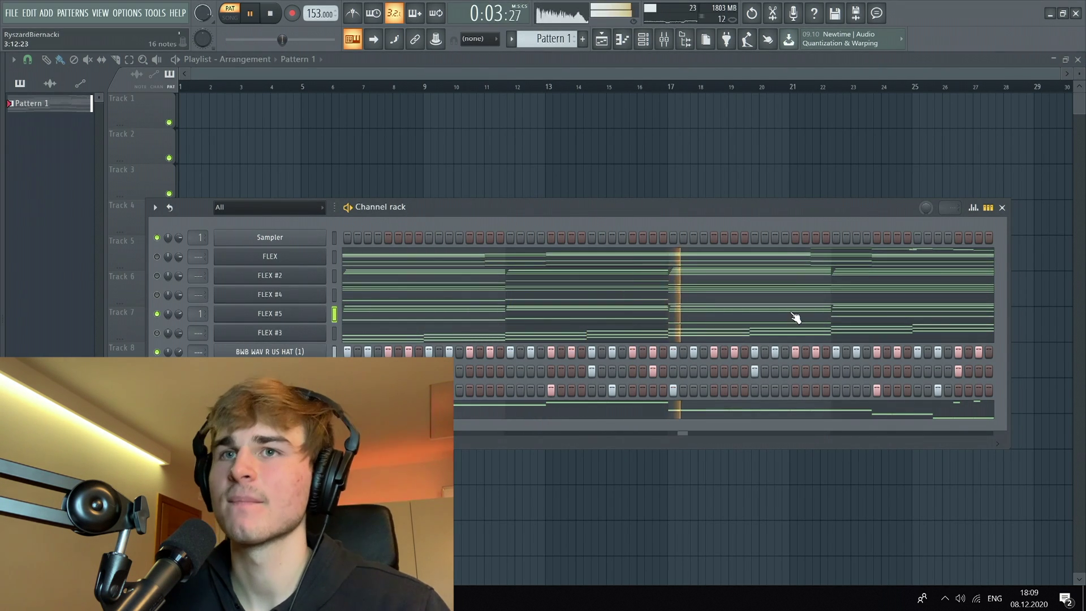
Open the FLEX #5 chord notes in the piano roll.
{"action": "left_click", "coordinate": [380, 315]}
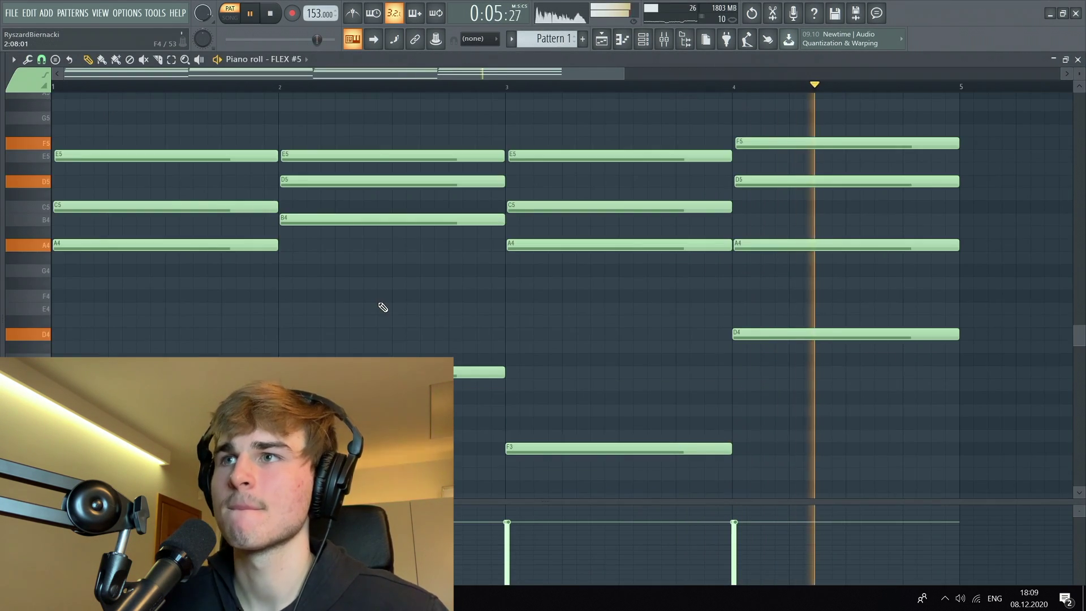